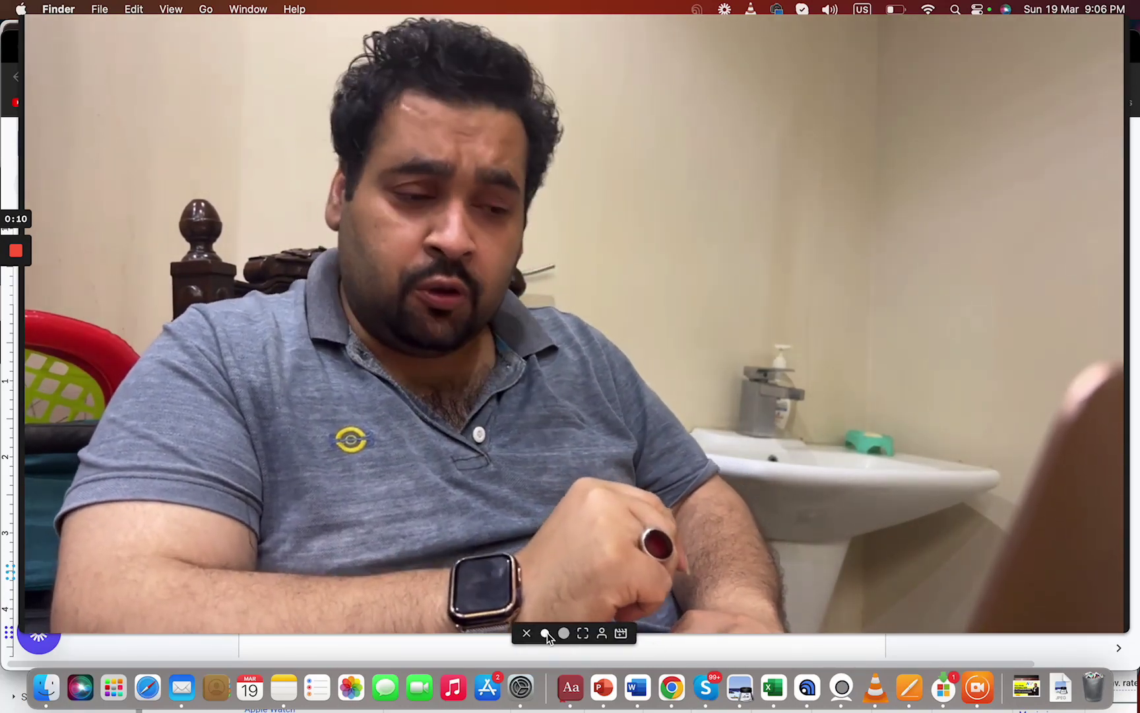
pyautogui.click(546, 634)
pyautogui.click(360, 500)
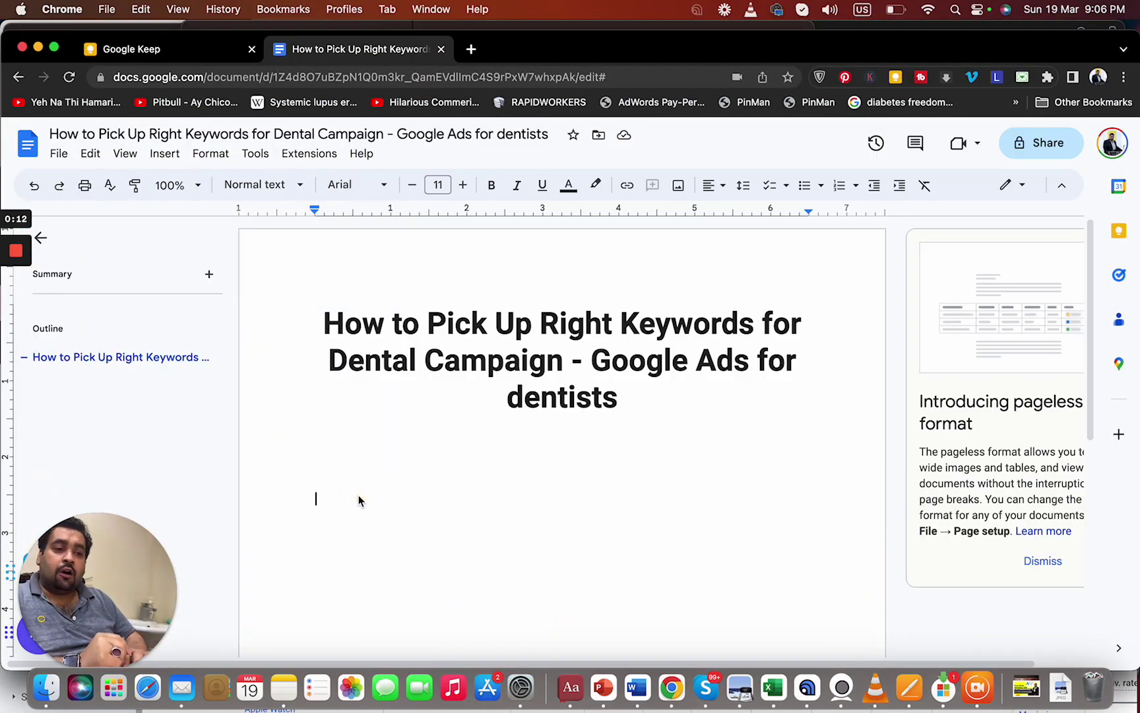
pyautogui.moveTo(105, 547); pyautogui.dragTo(989, 6)
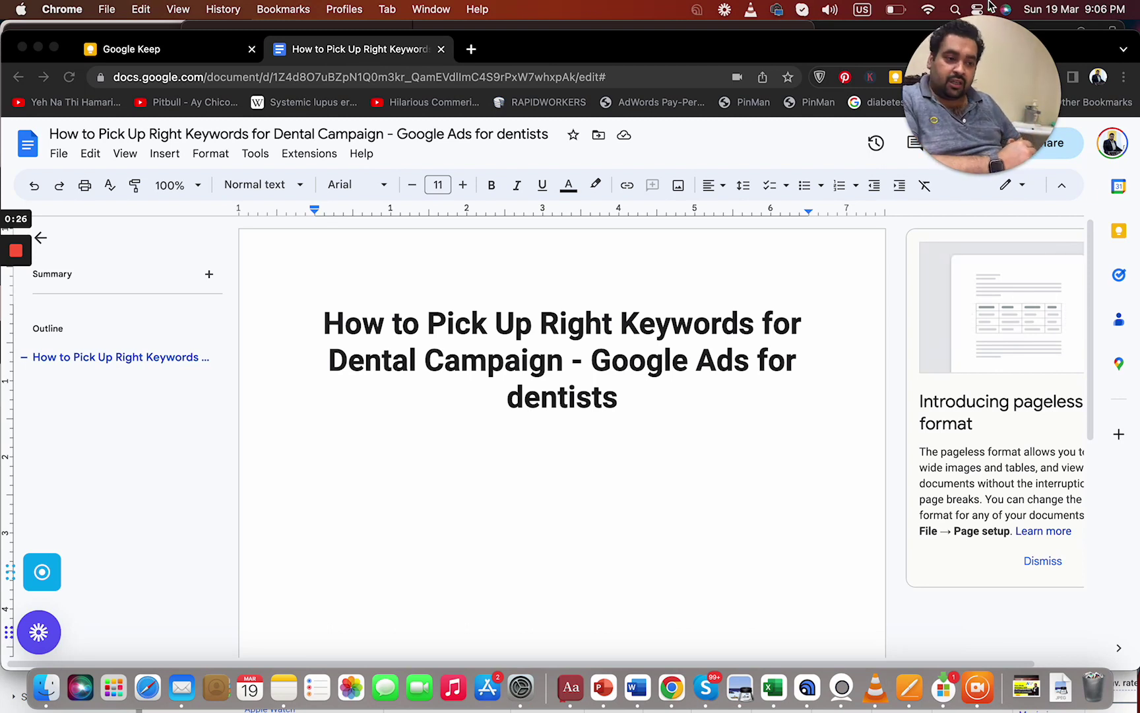
pyautogui.moveTo(983, 35)
pyautogui.click(978, 174)
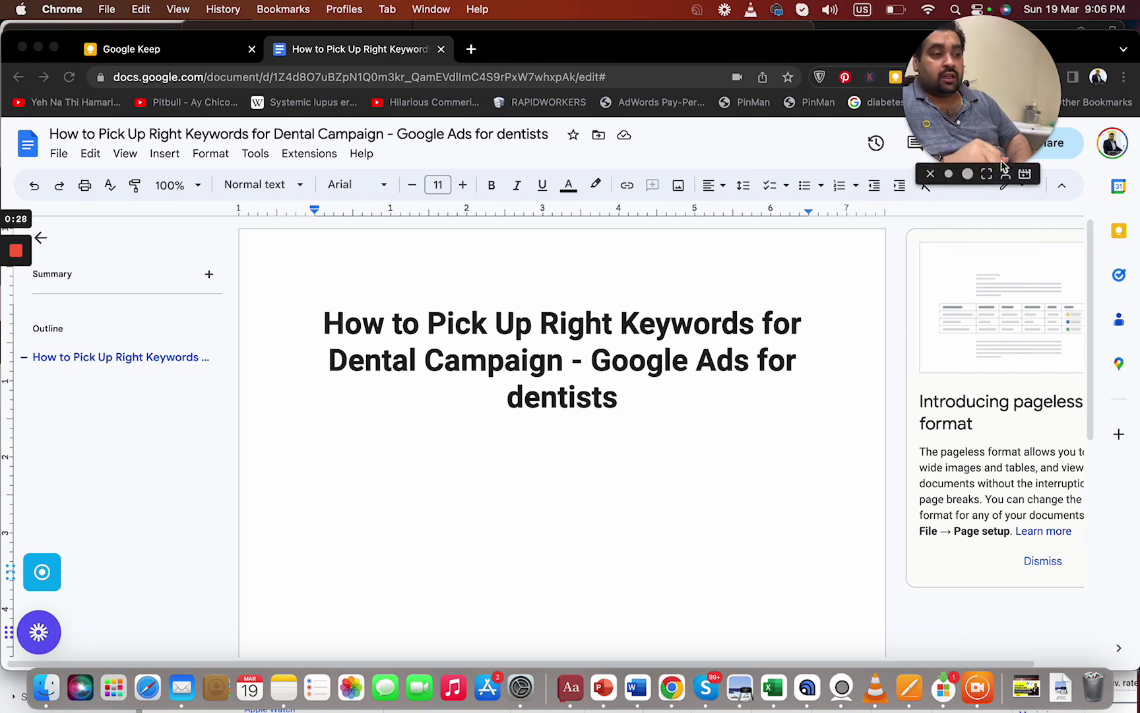
pyautogui.click(990, 176)
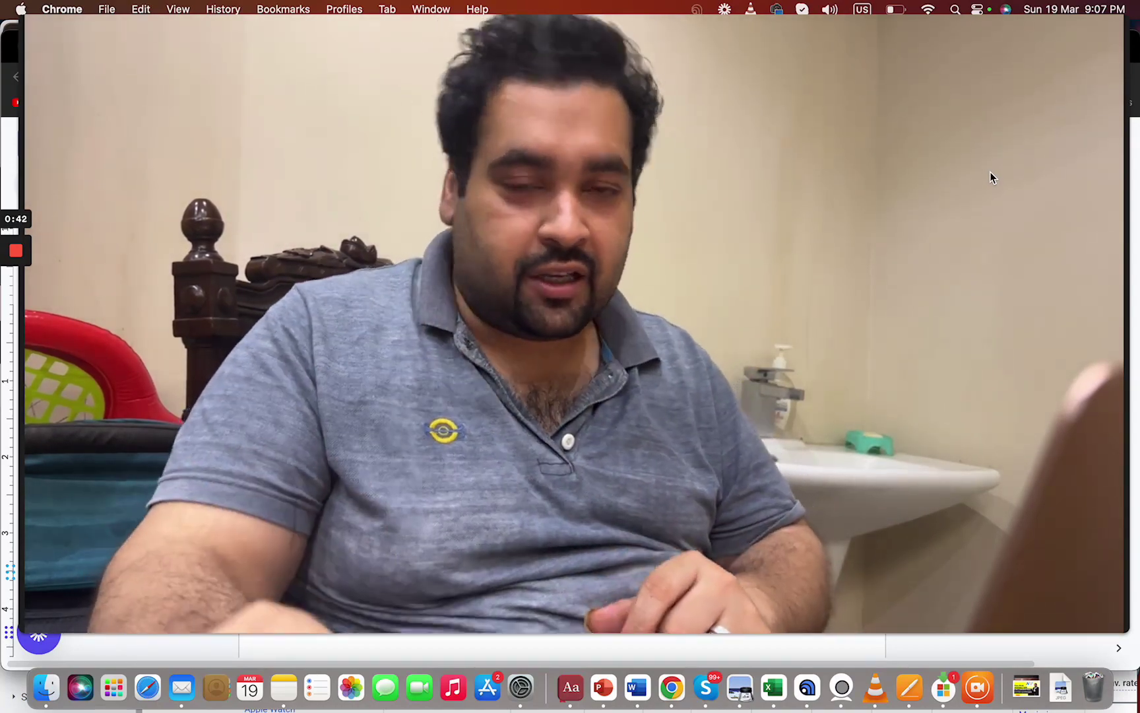
pyautogui.moveTo(985, 172)
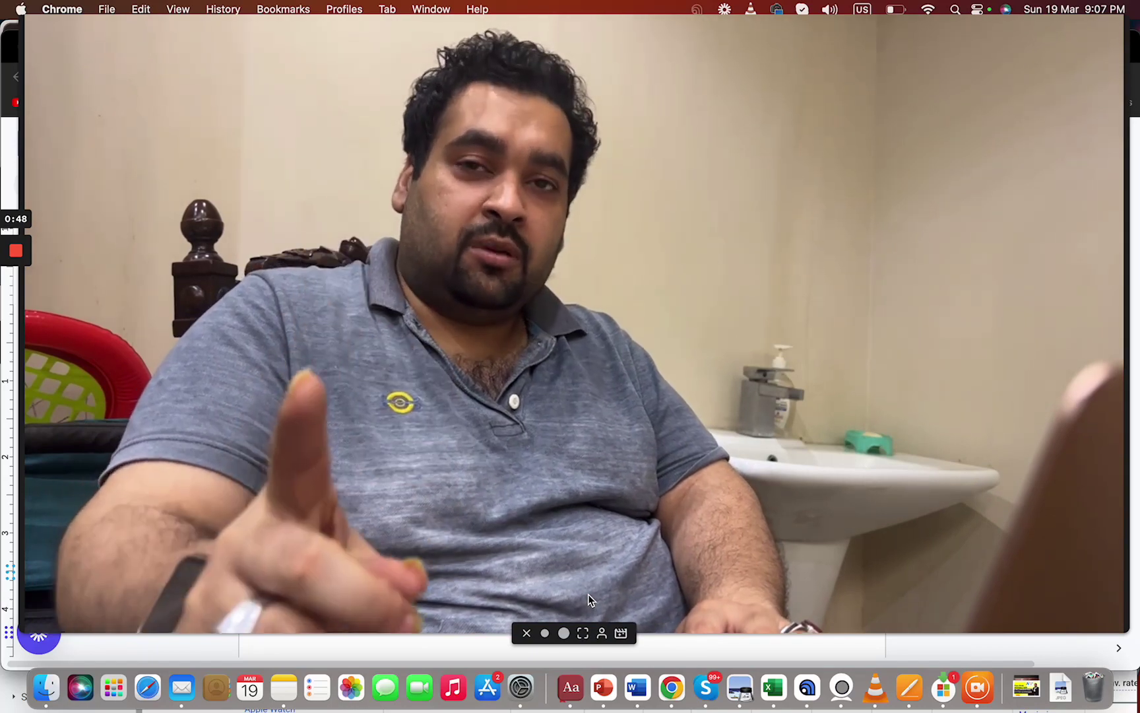
pyautogui.click(561, 634)
pyautogui.moveTo(146, 576); pyautogui.dragTo(1095, 64)
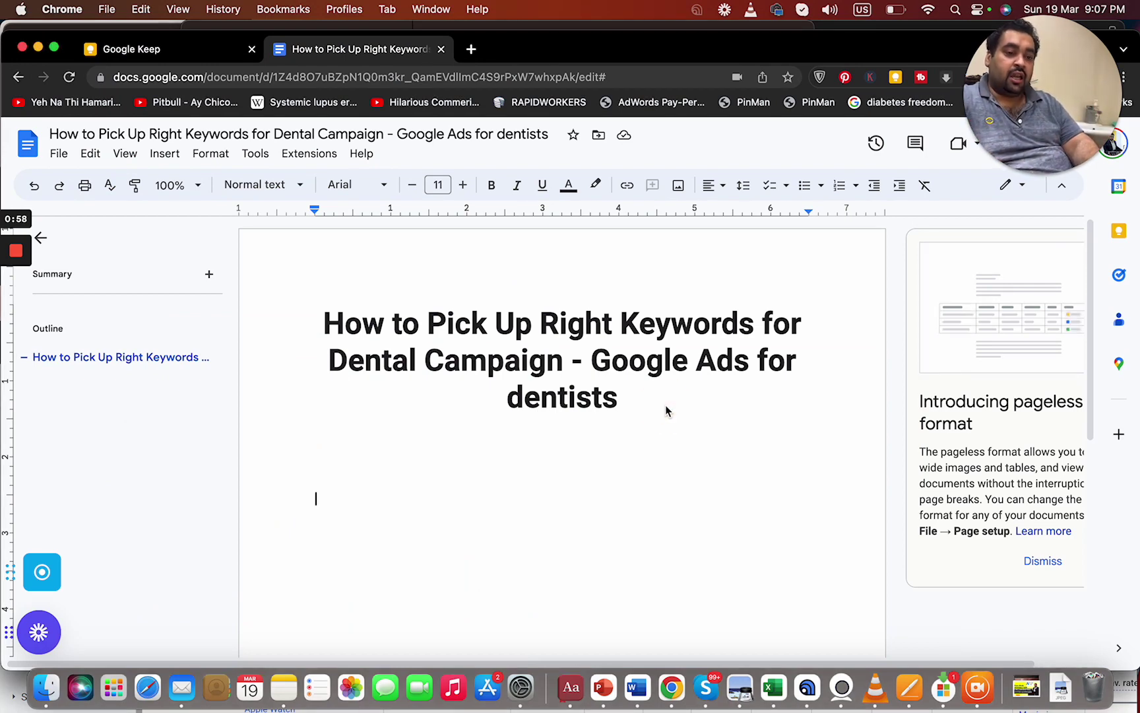
# - Add the line "Keyword types:" in the document body below the title
pyautogui.click(364, 507)
pyautogui.write('K')
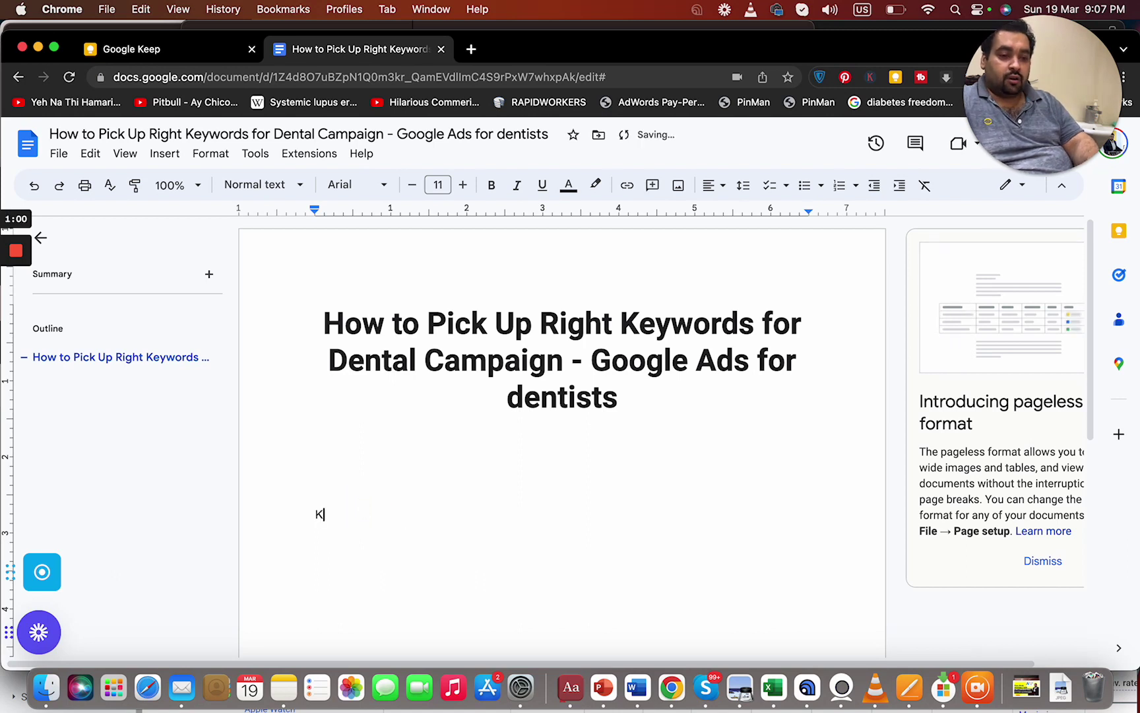
pyautogui.write('eyword types')
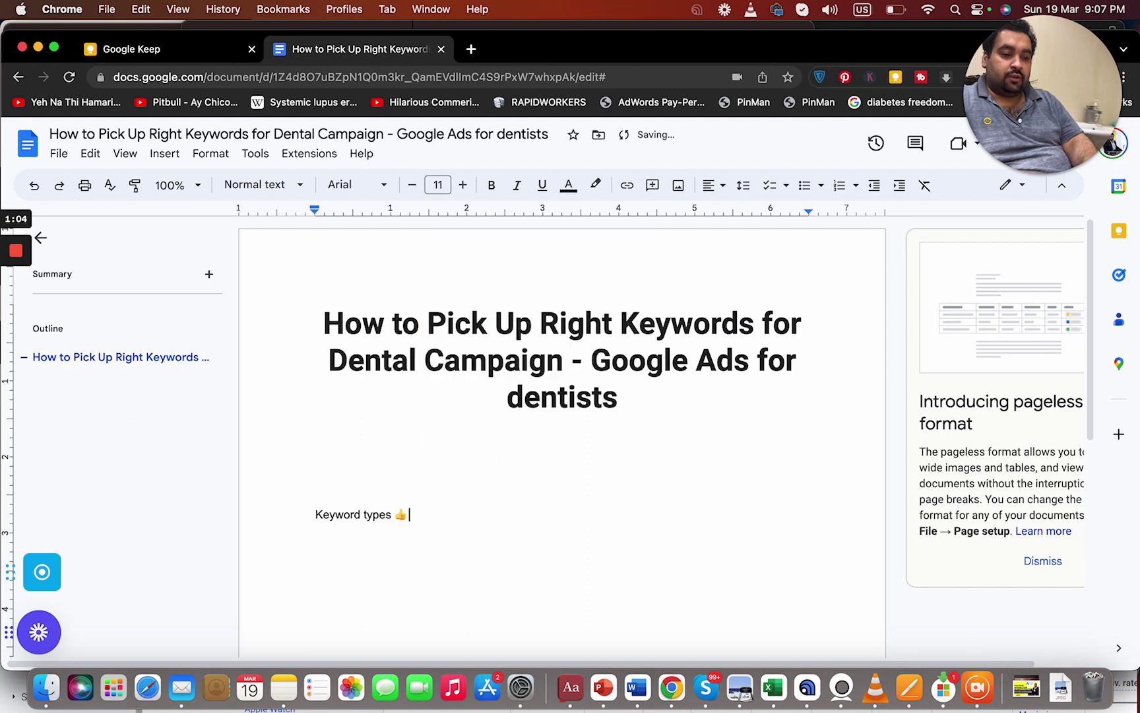
pyautogui.write(':')
pyautogui.press('Return')
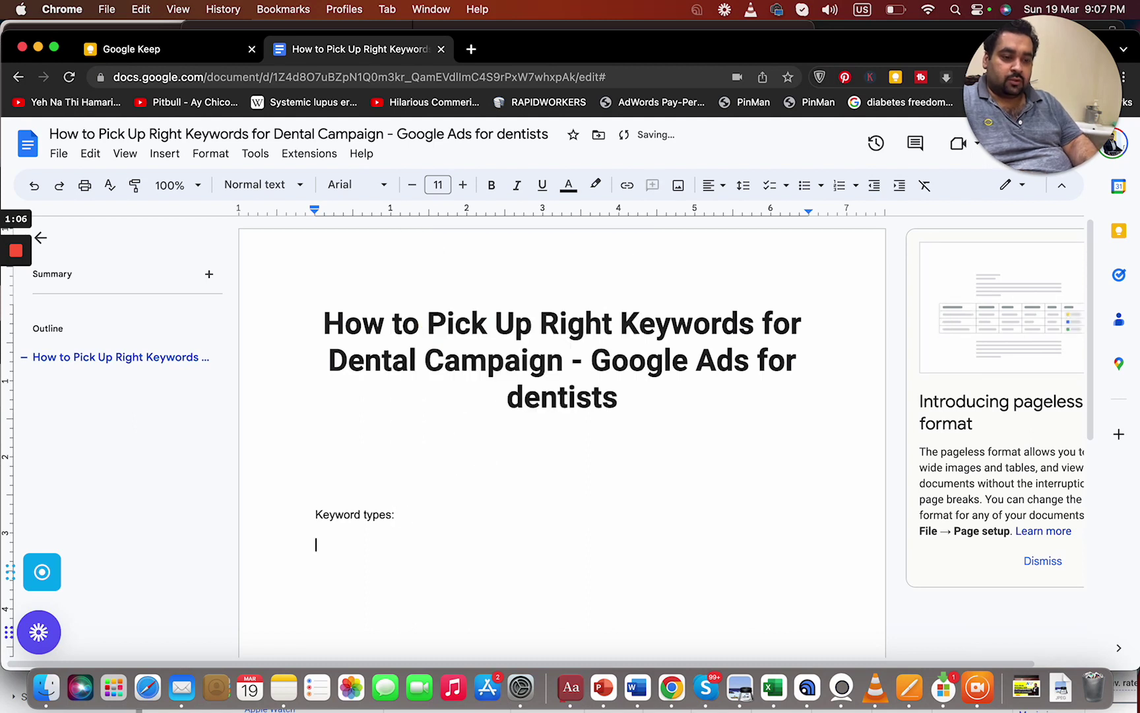
# - List "Broad Match", "Phrase Match" and "Exact Match" on separate lines under "Keyword types:"
pyautogui.write('b')
pyautogui.press('BackSpace')
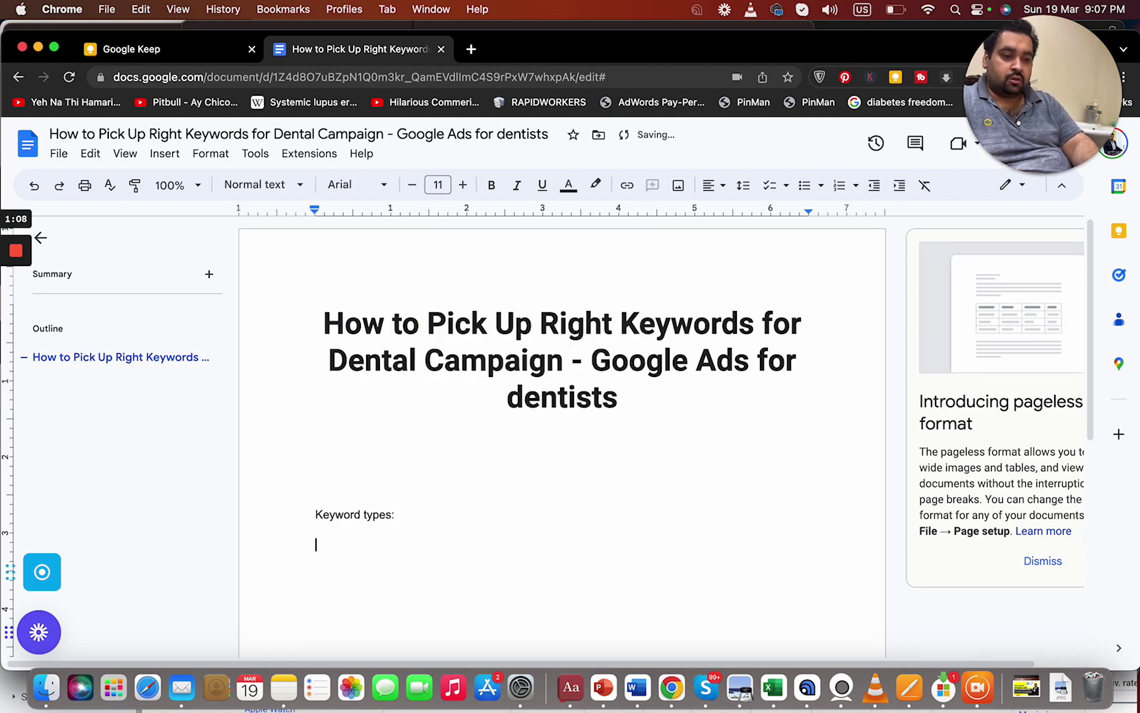
pyautogui.write('Broad Matc')
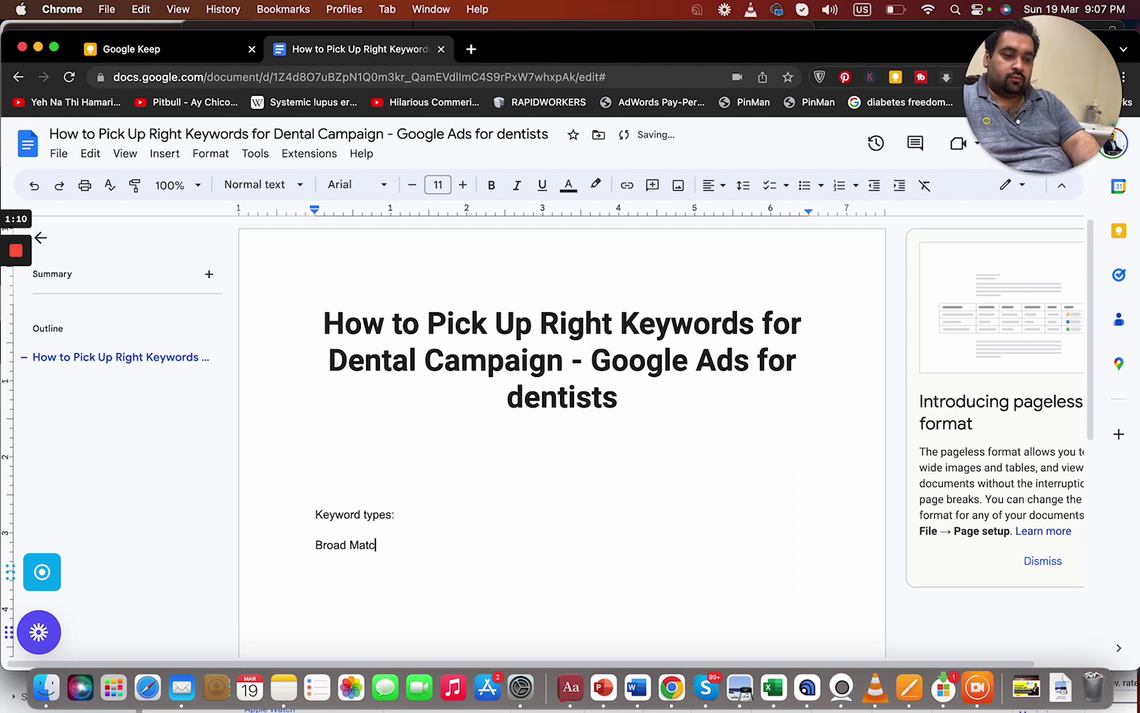
pyautogui.write('h]')
pyautogui.press('Return')
pyautogui.press('BackSpace')
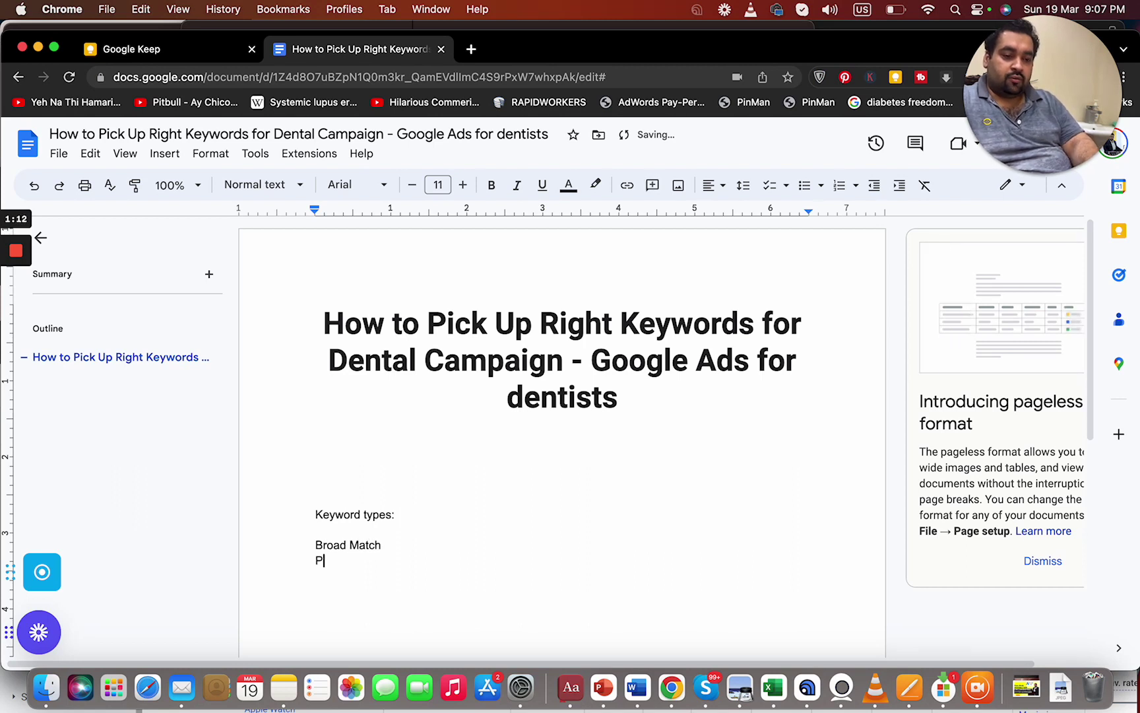
pyautogui.write('Phrase Matc')
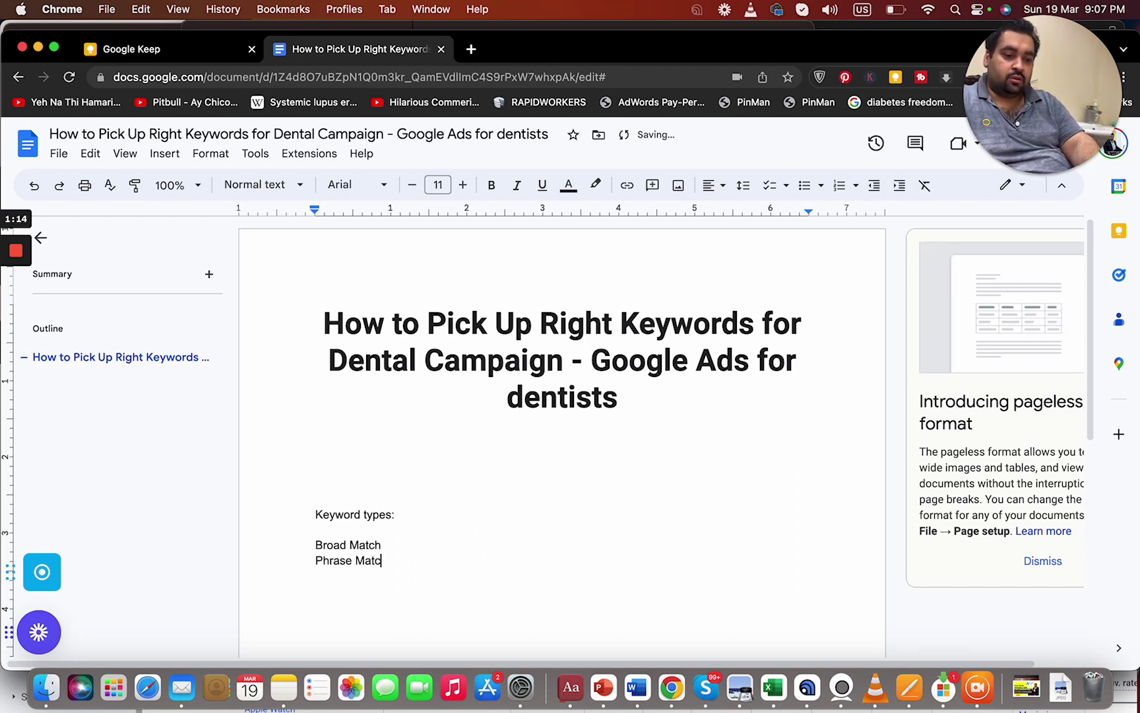
pyautogui.write('h')
pyautogui.press('Return')
pyautogui.write('Exact M')
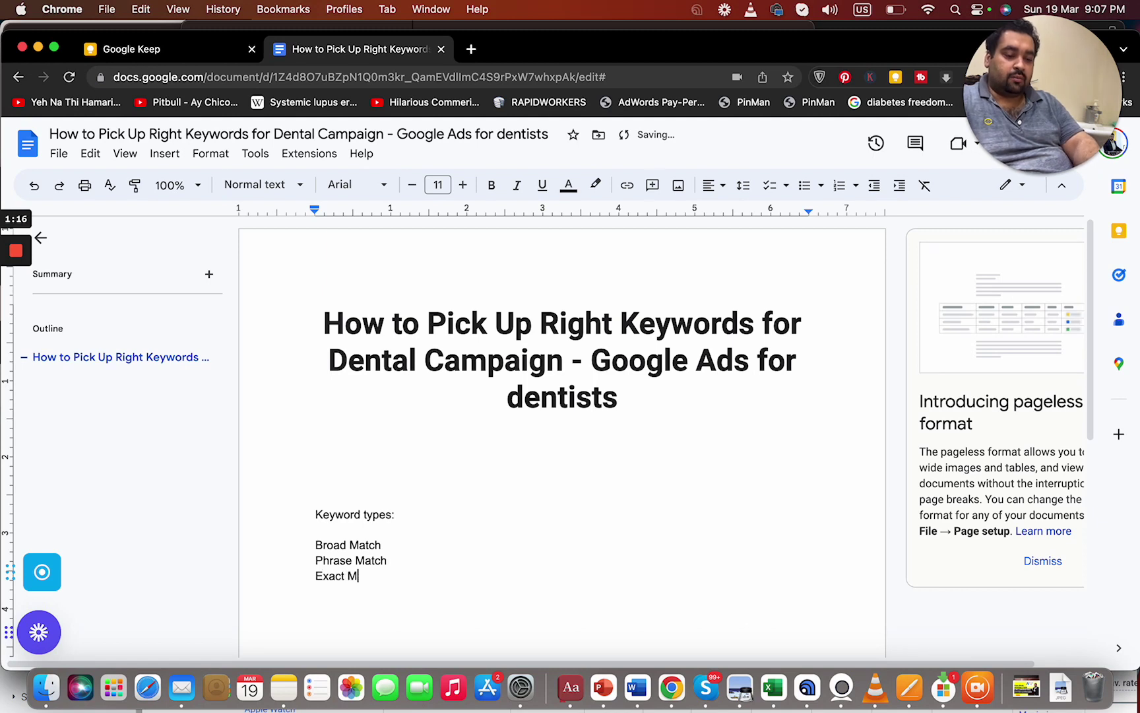
pyautogui.write('atch')
pyautogui.press('Return')
pyautogui.press('Return')
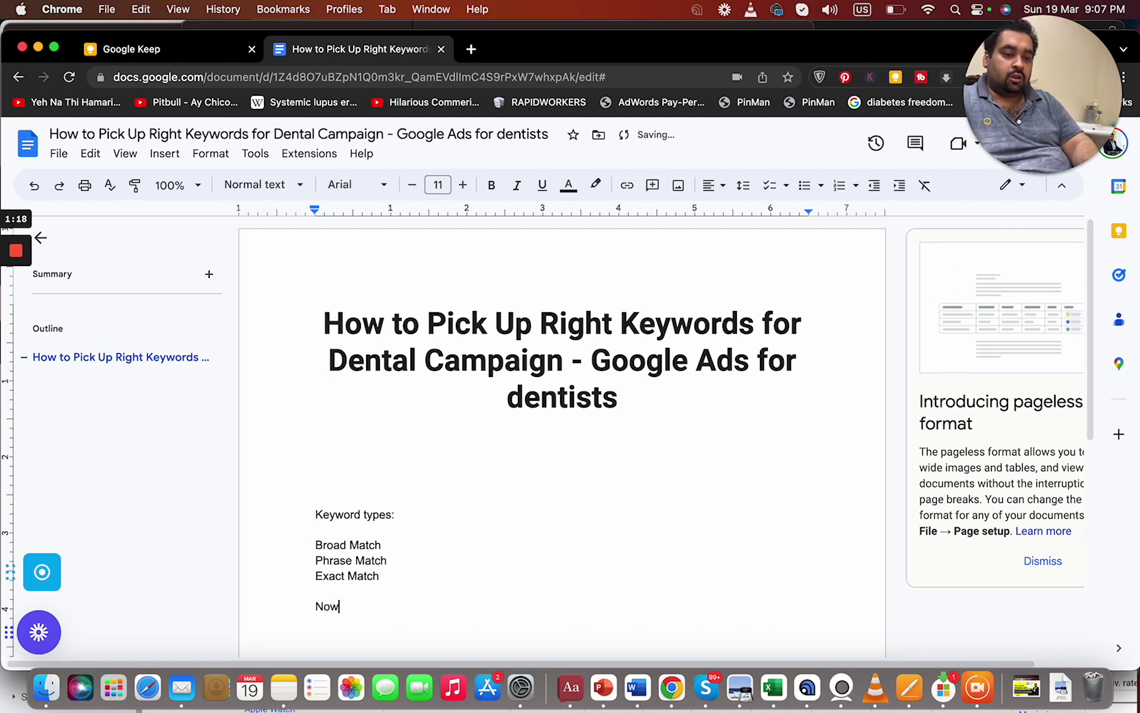
# - Write "Now the question is, which keyword type you recommend for dental campaign on Google ads?" below the match types
pyautogui.write('Now the ')
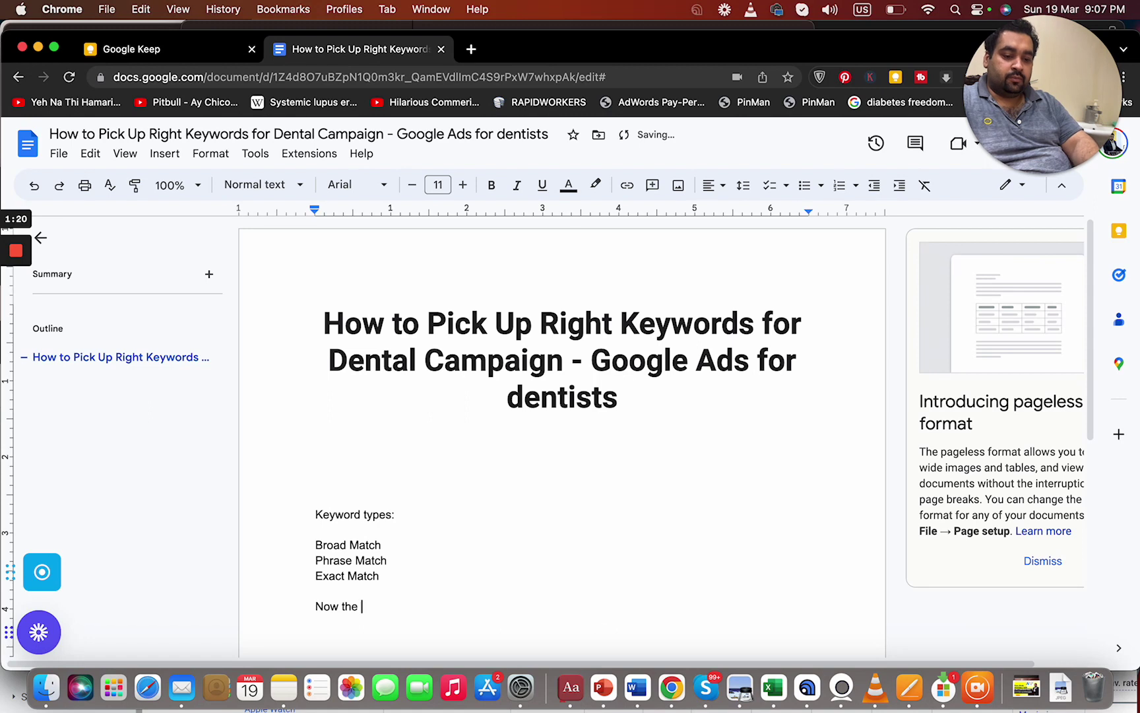
pyautogui.write('uqequestion is,')
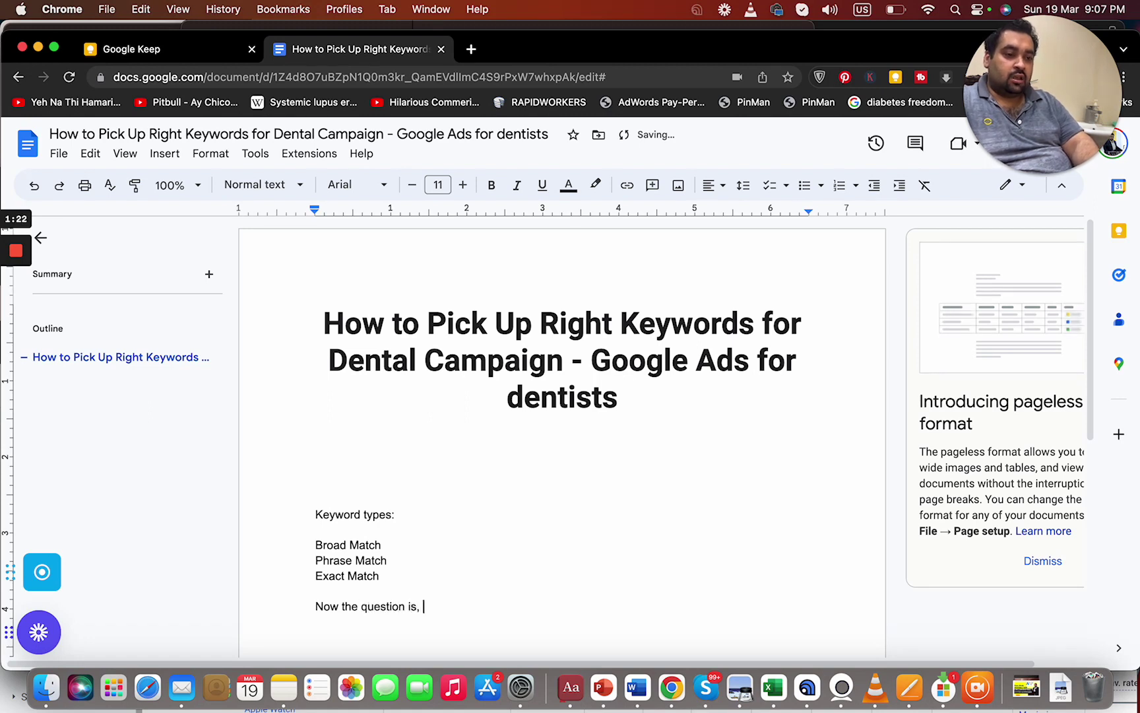
pyautogui.write('which keyword ty')
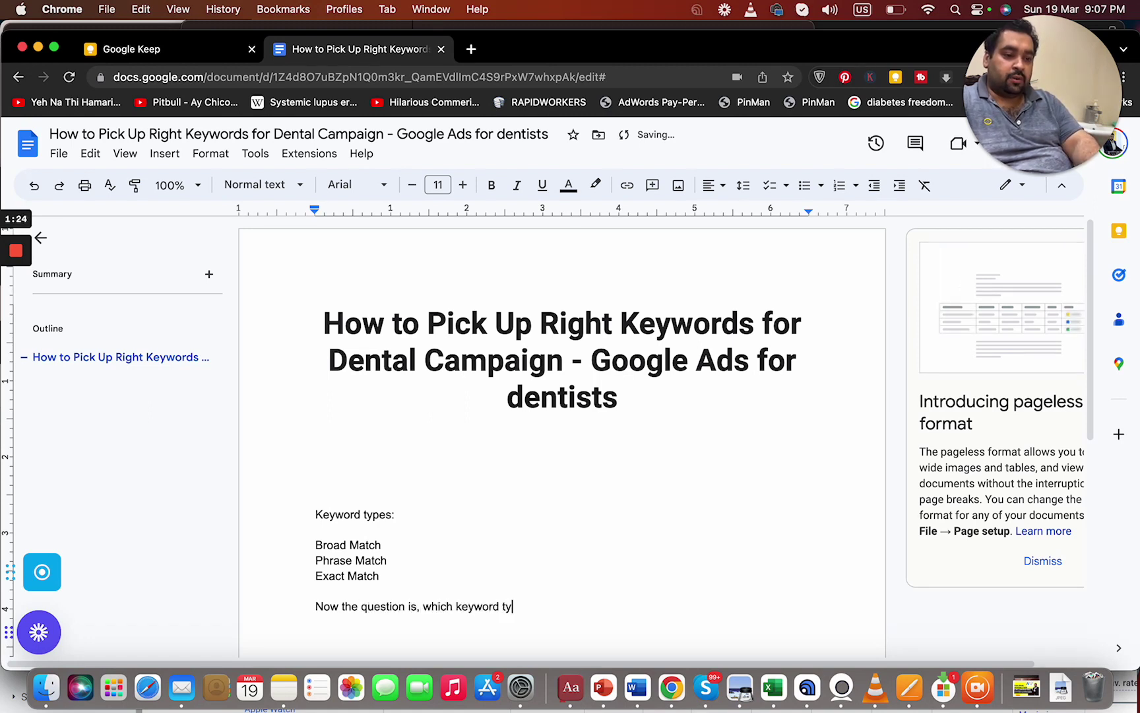
pyautogui.write('pe you reocm')
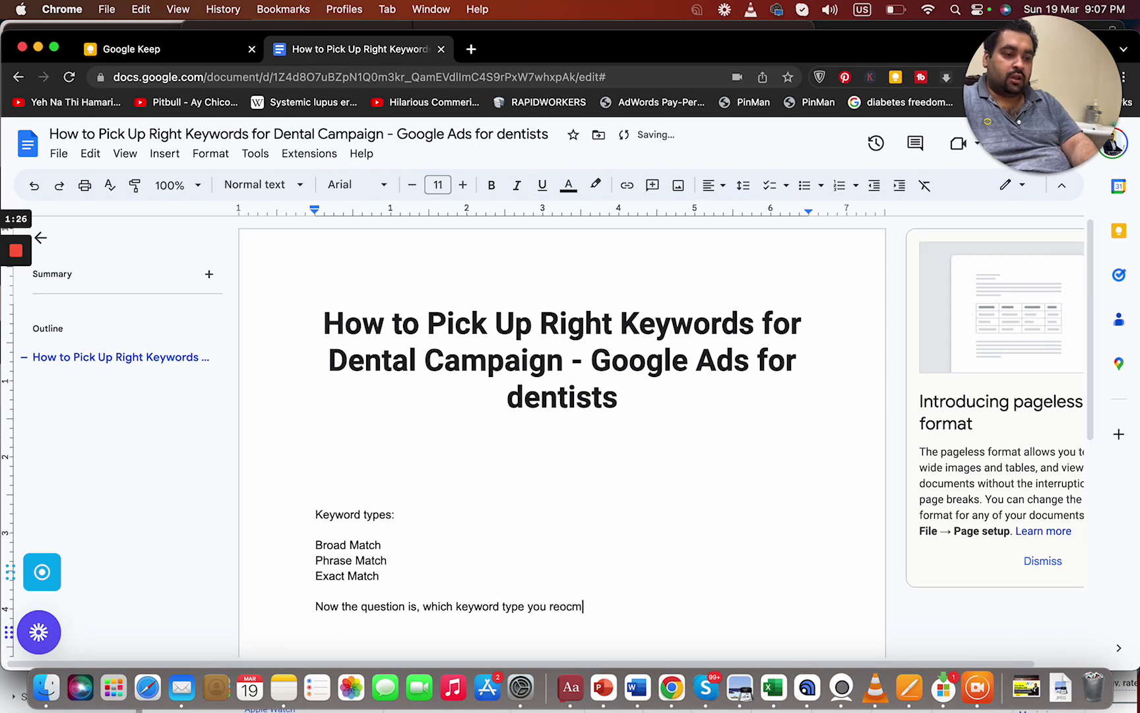
pyautogui.write('men')
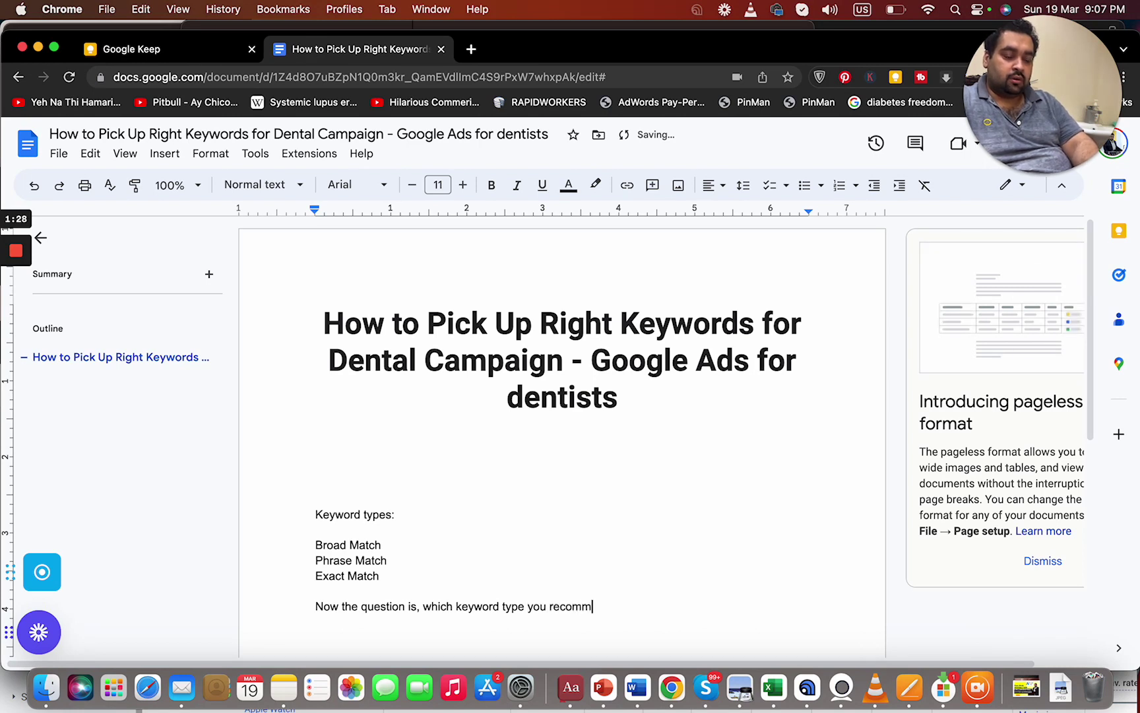
pyautogui.write('end for dn')
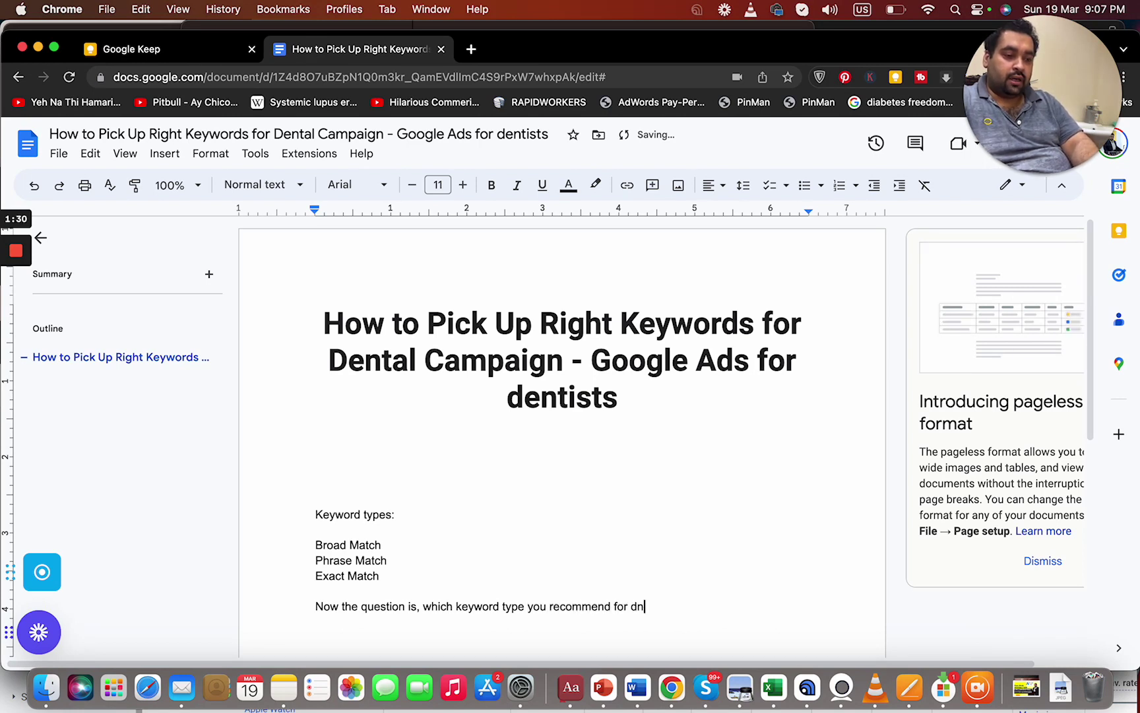
pyautogui.write('etal campaign o')
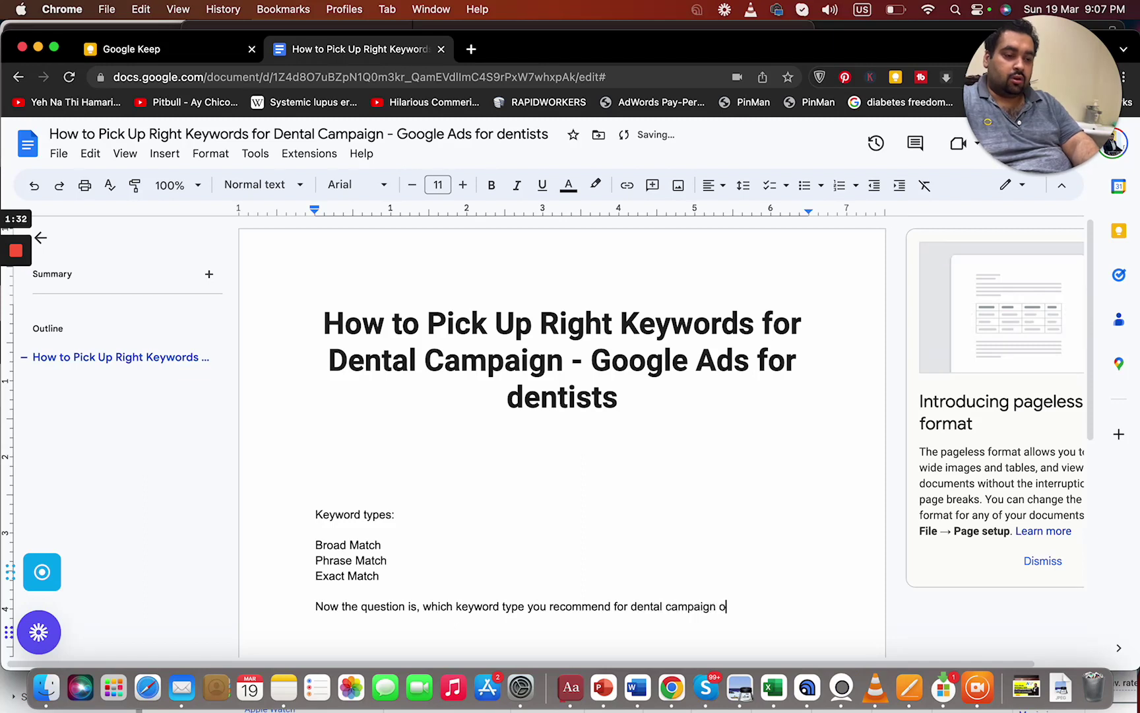
pyautogui.write('n Google ads')
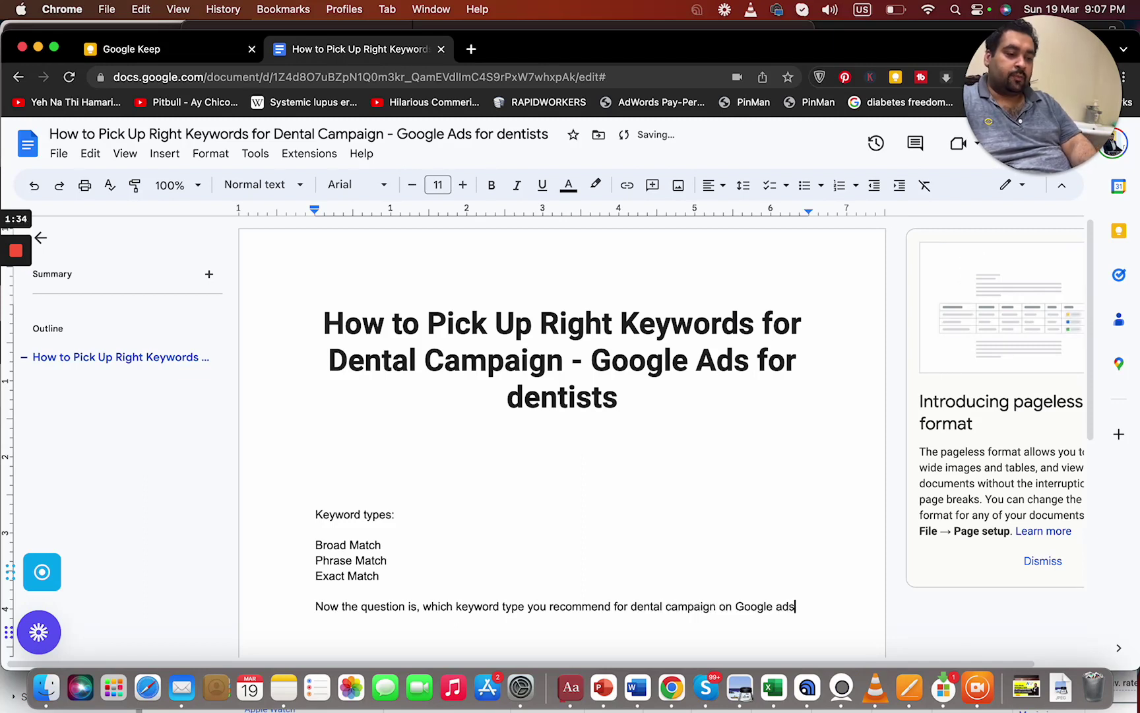
# - Add "Negative Match" as a new line directly after "Exact Match" in the keyword types list
pyautogui.click(585, 535)
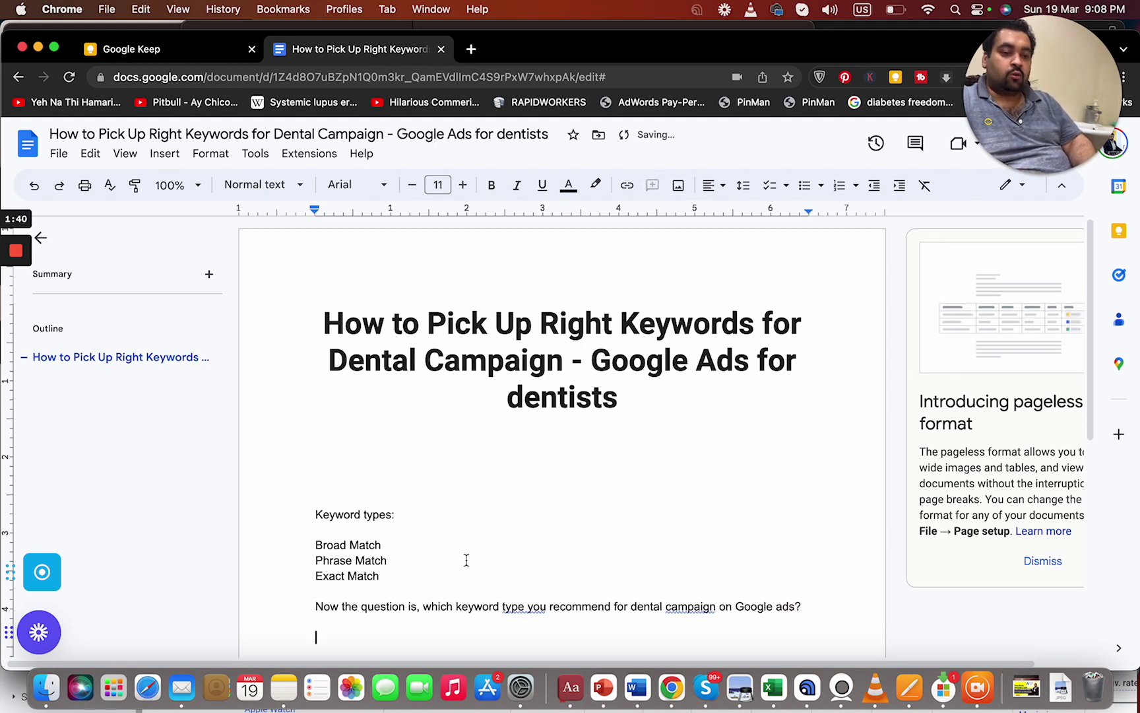
pyautogui.click(451, 575)
pyautogui.press('Return')
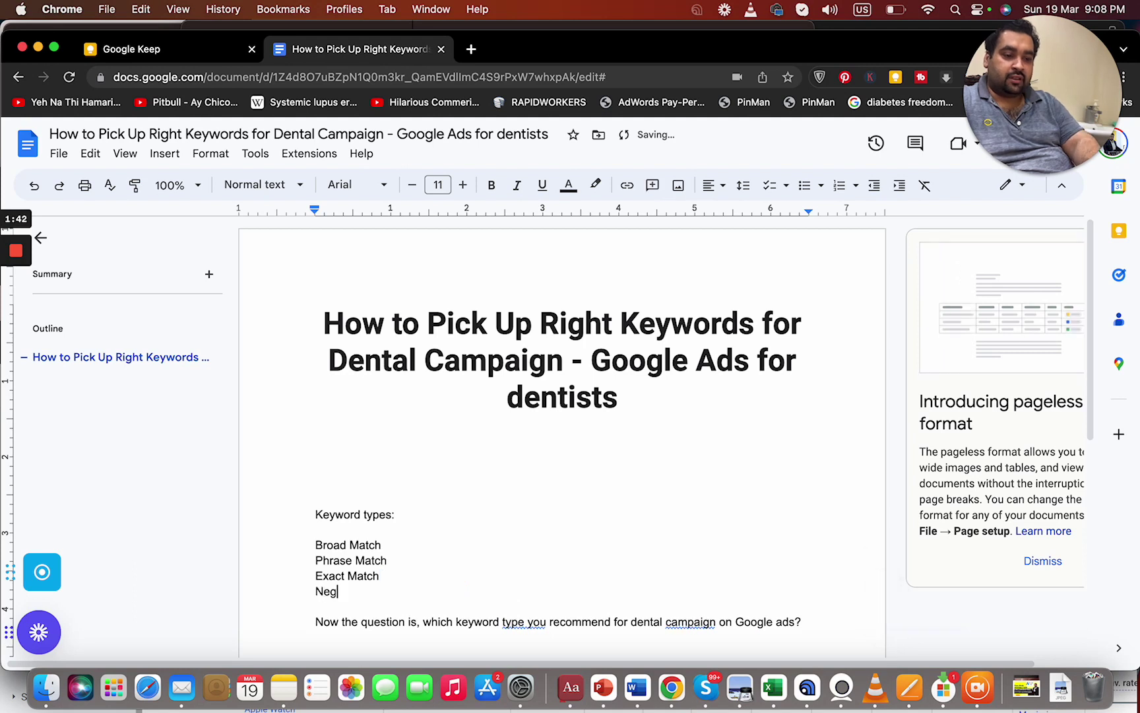
pyautogui.write('Negative Match')
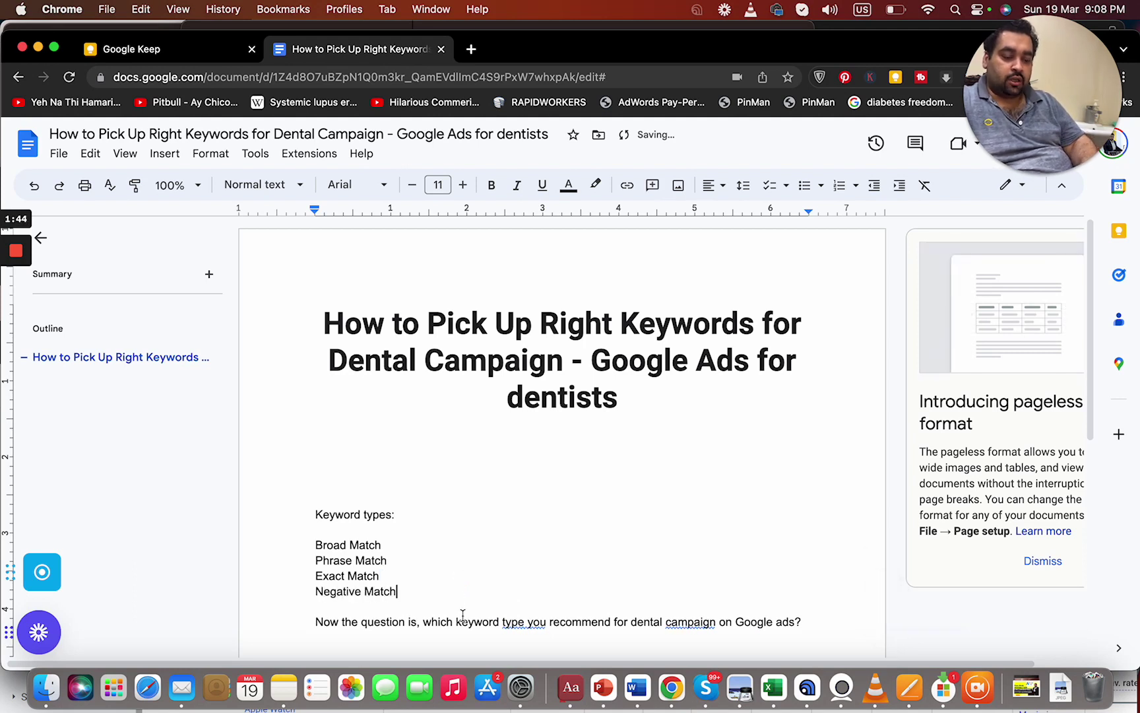
# - Write "My recommendation will be to focus on" as a new line below the question
pyautogui.click(462, 637)
pyautogui.press('Return')
pyautogui.write('My re')
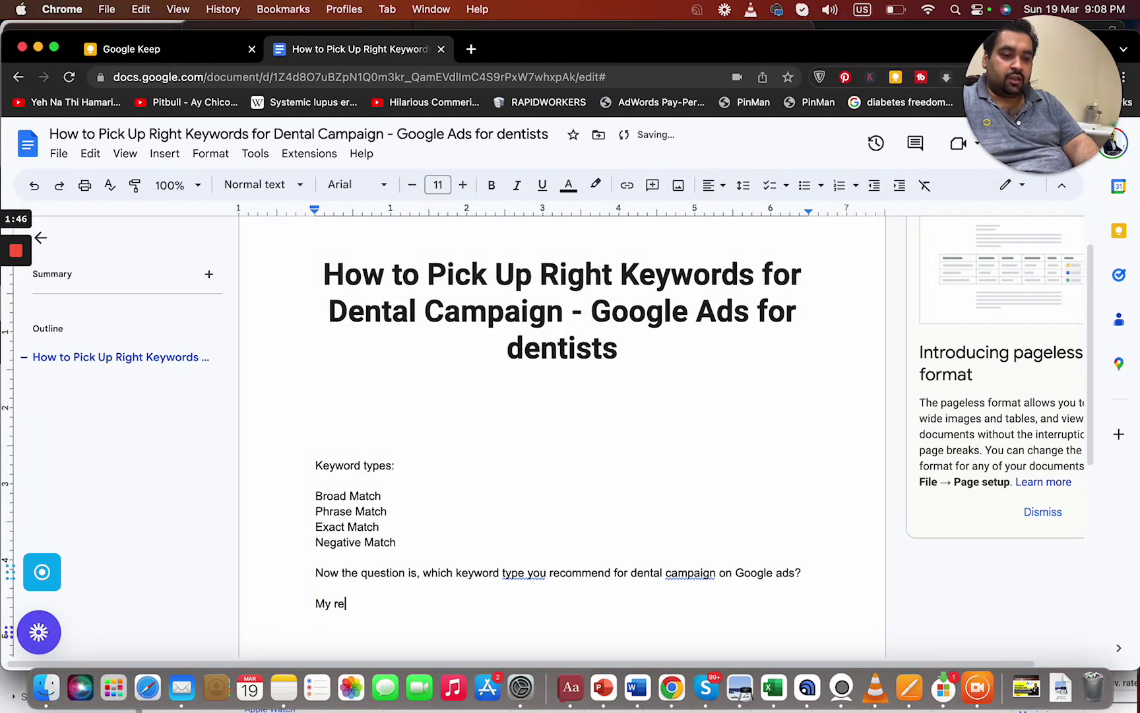
pyautogui.write('commendati')
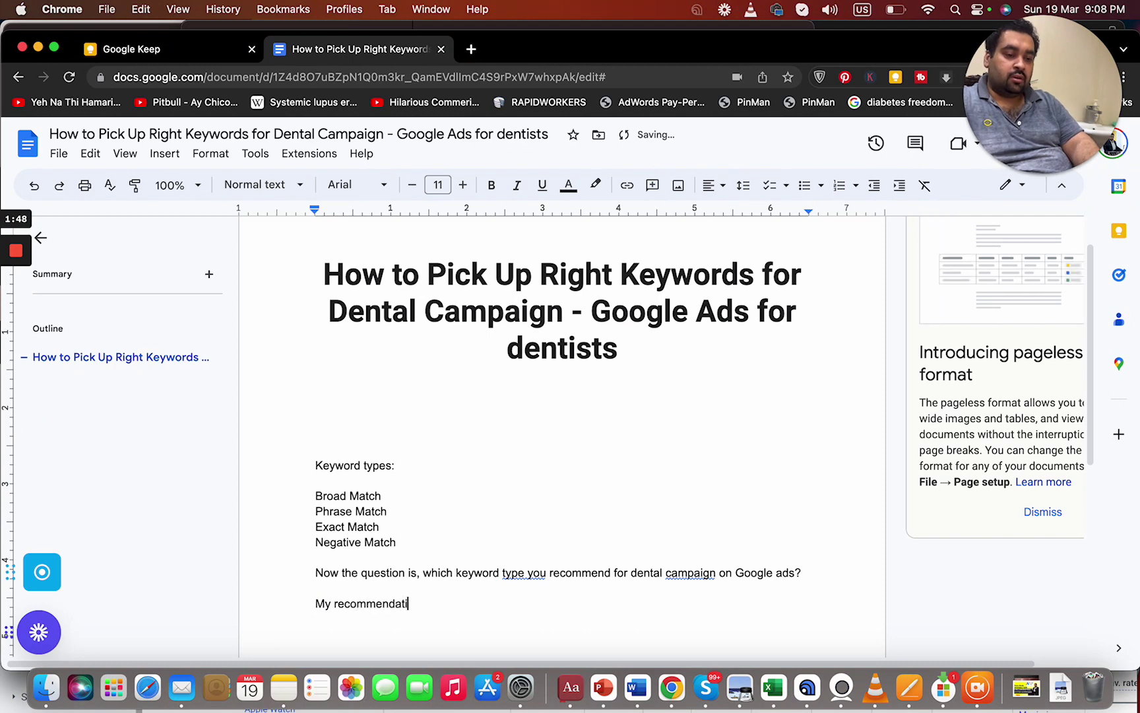
pyautogui.write('on will be to ')
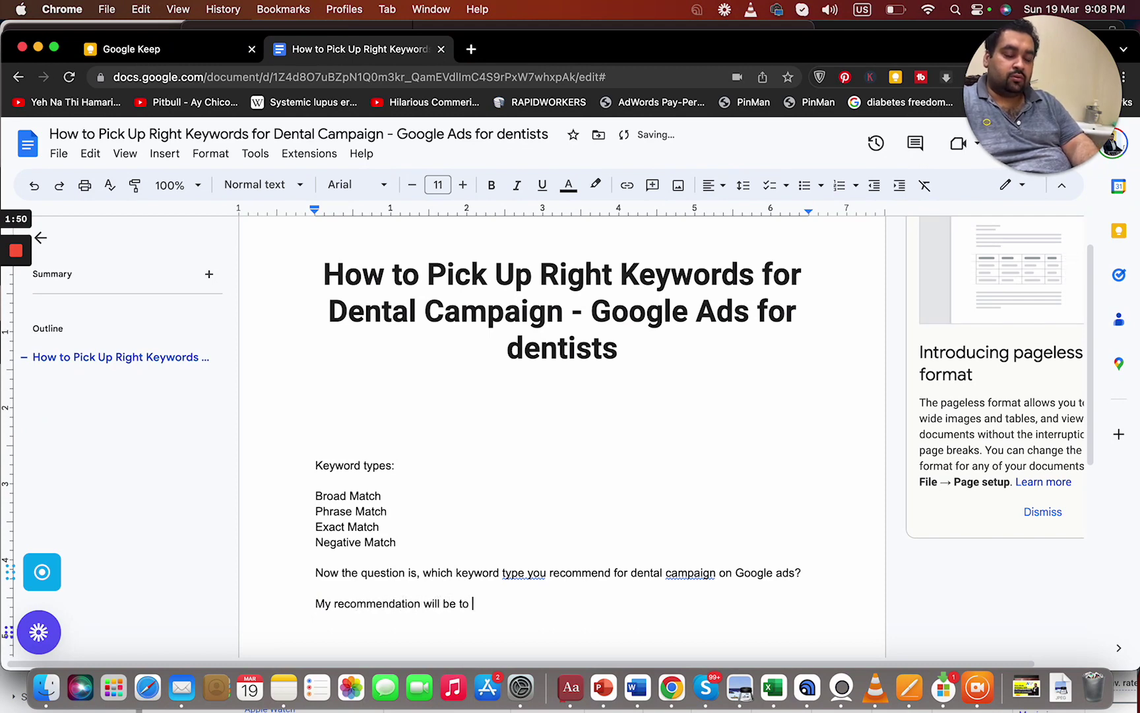
pyautogui.write('focus on')
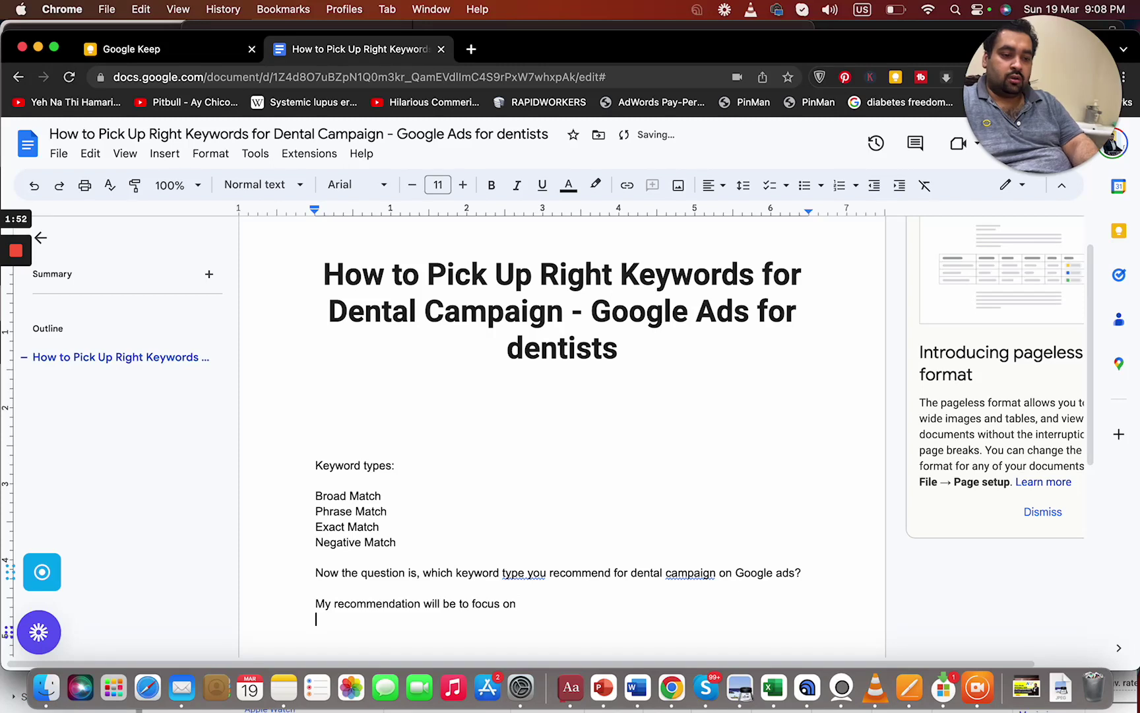
# - Write "Phrase match + Exact match and Use Negative Match." on the line below "My recommendation will be to focus on"
pyautogui.write(' Phrase')
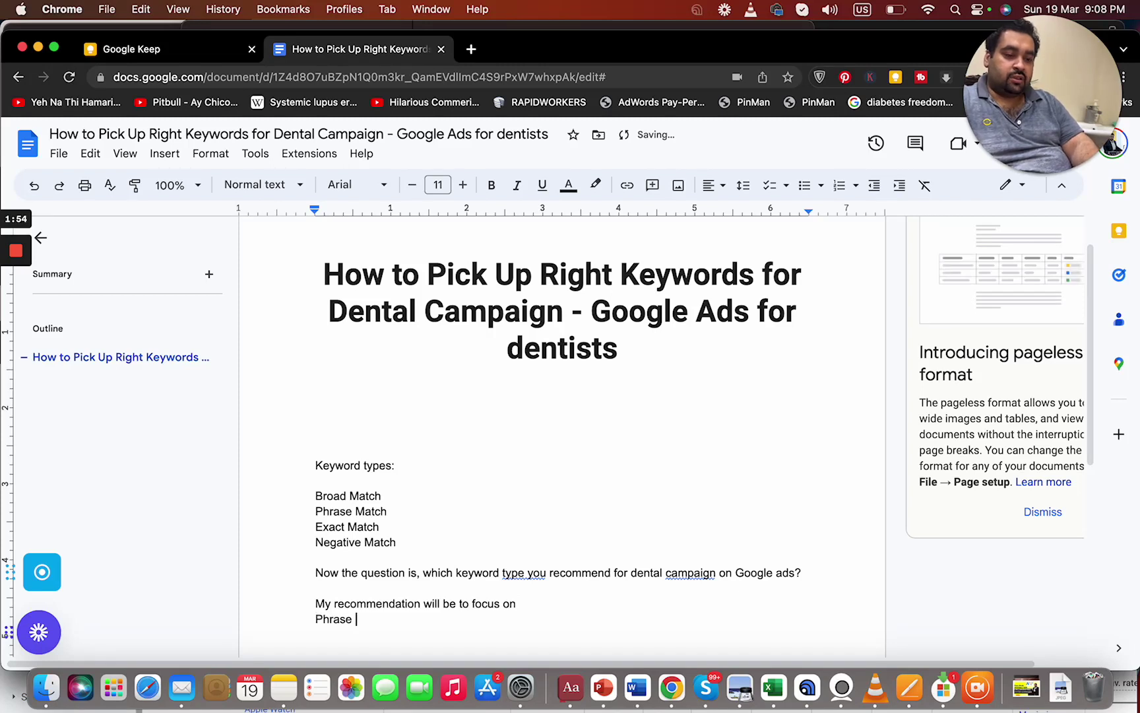
pyautogui.write(' match + Ex')
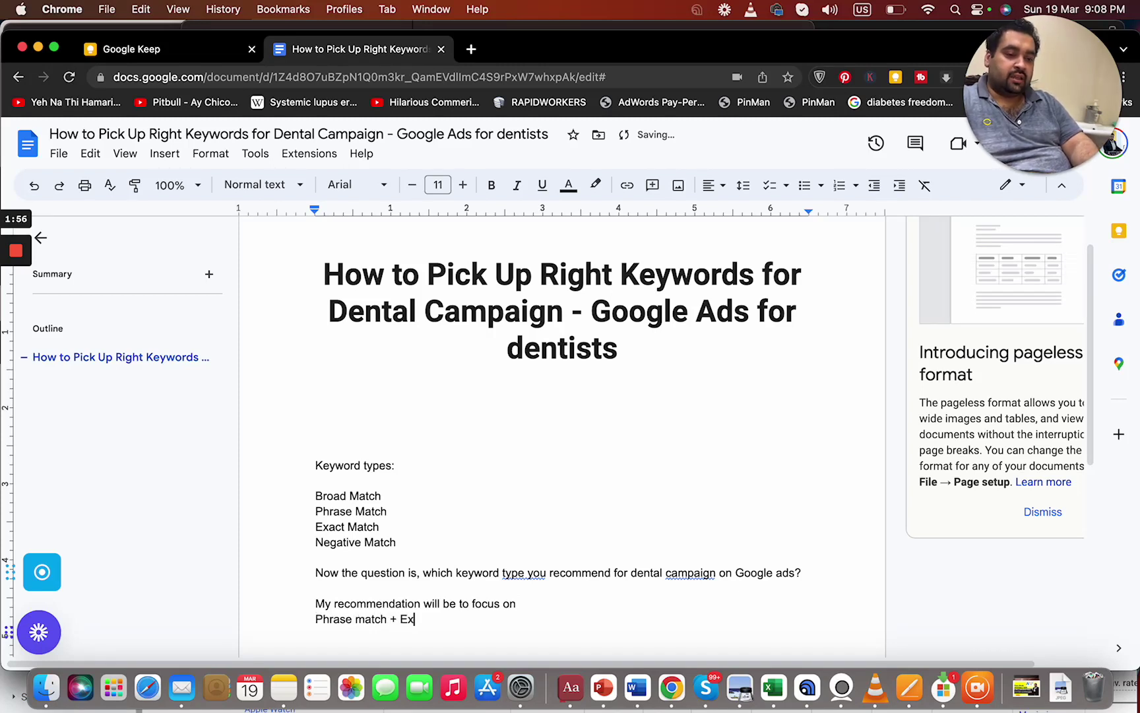
pyautogui.write('act match and ')
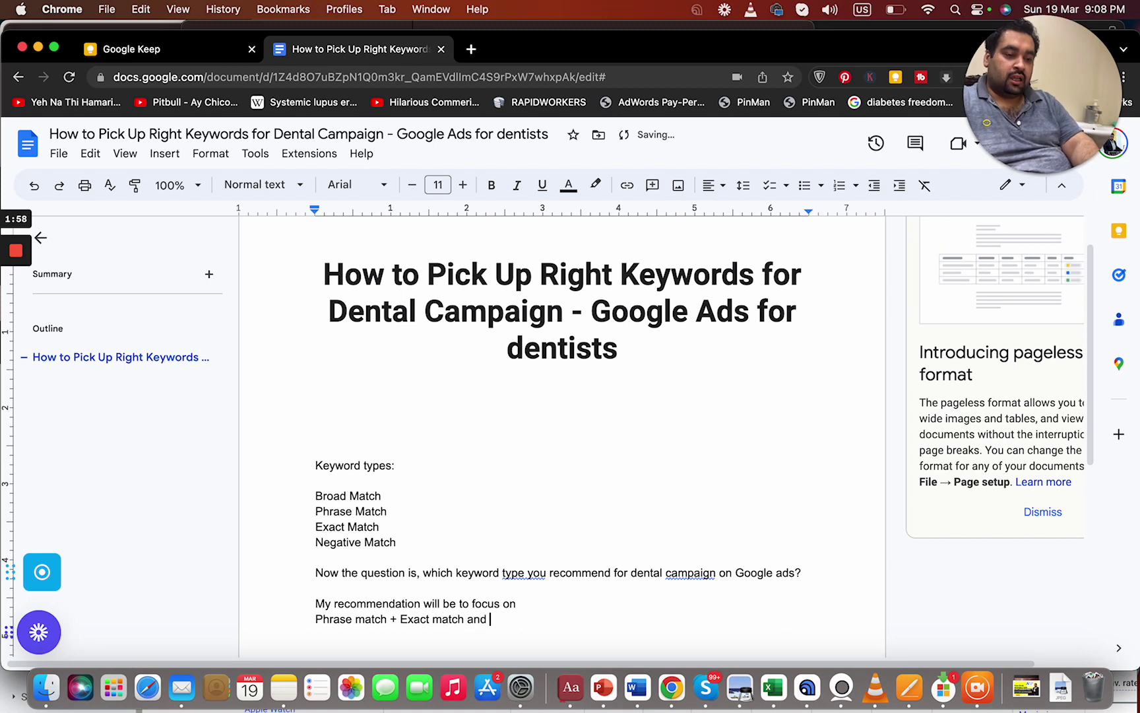
pyautogui.write('Use Ne')
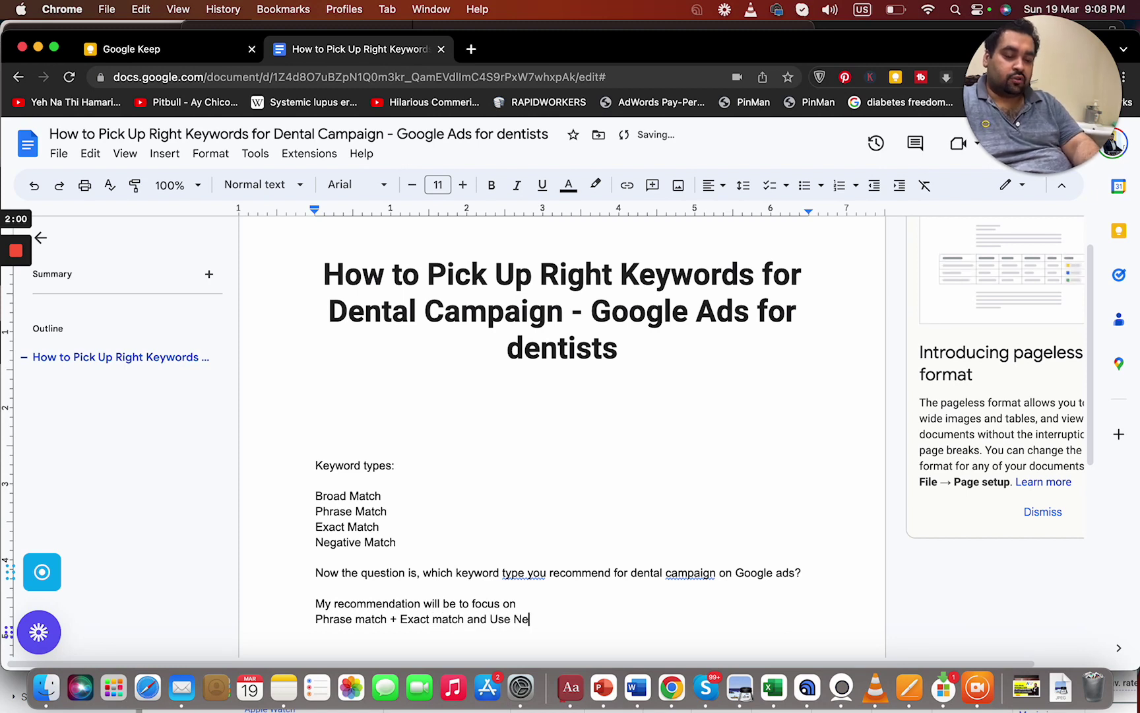
pyautogui.write('gative Ma')
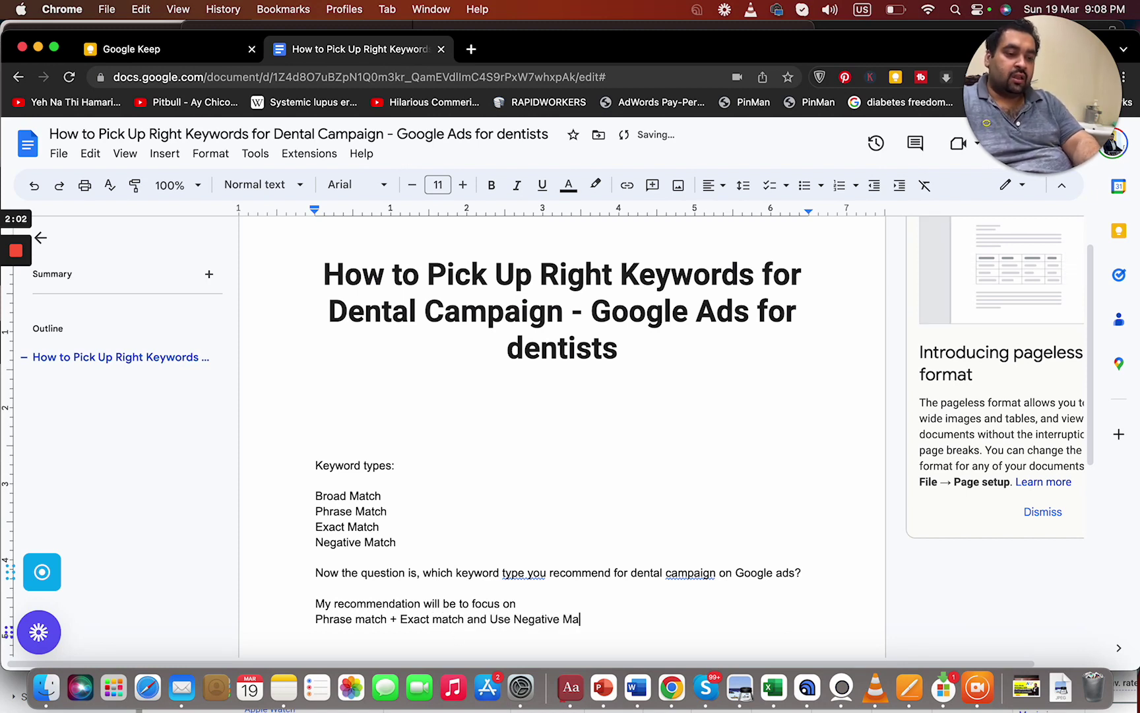
pyautogui.write('tch.')
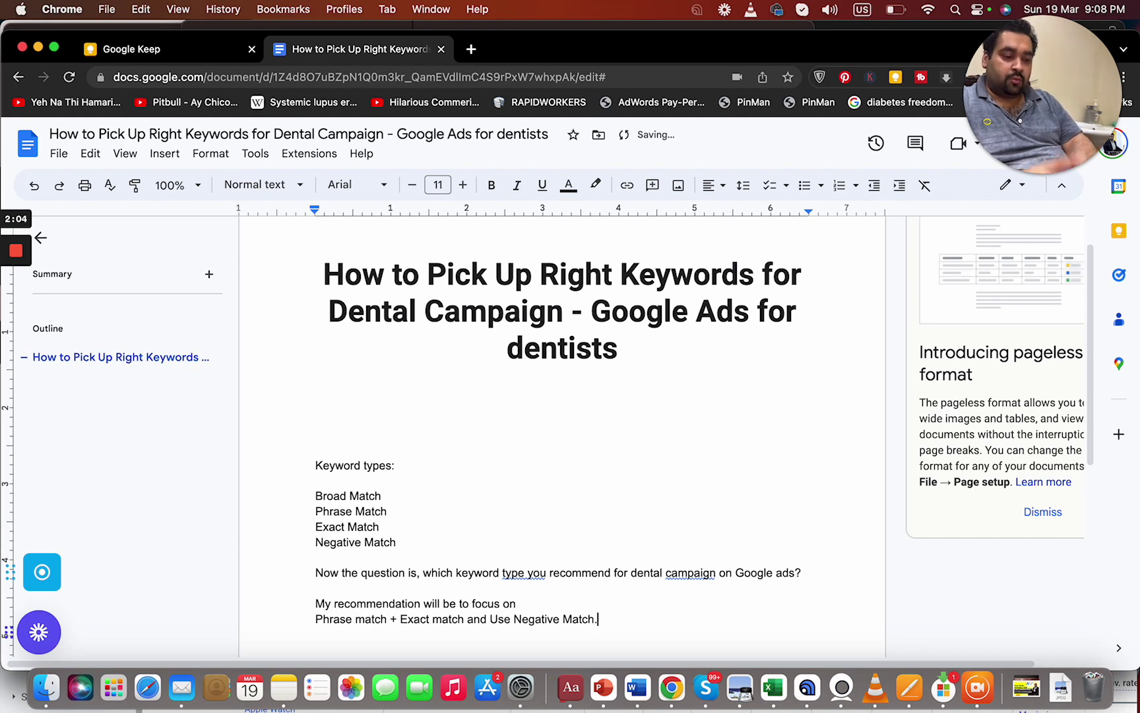
# - Add the notation for each match type on separate lines after a blank line: "Phrase “”", "Exact match []" and "Negative match -keyword."
pyautogui.press('Return')
pyautogui.press('Return')
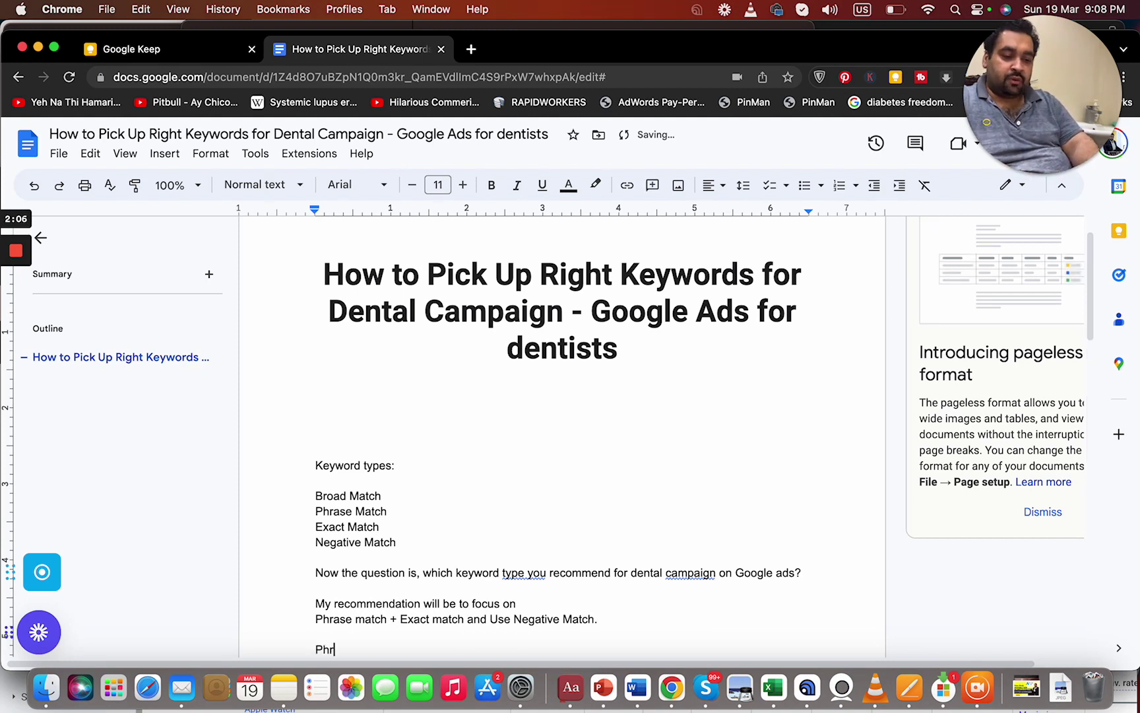
pyautogui.write('"')
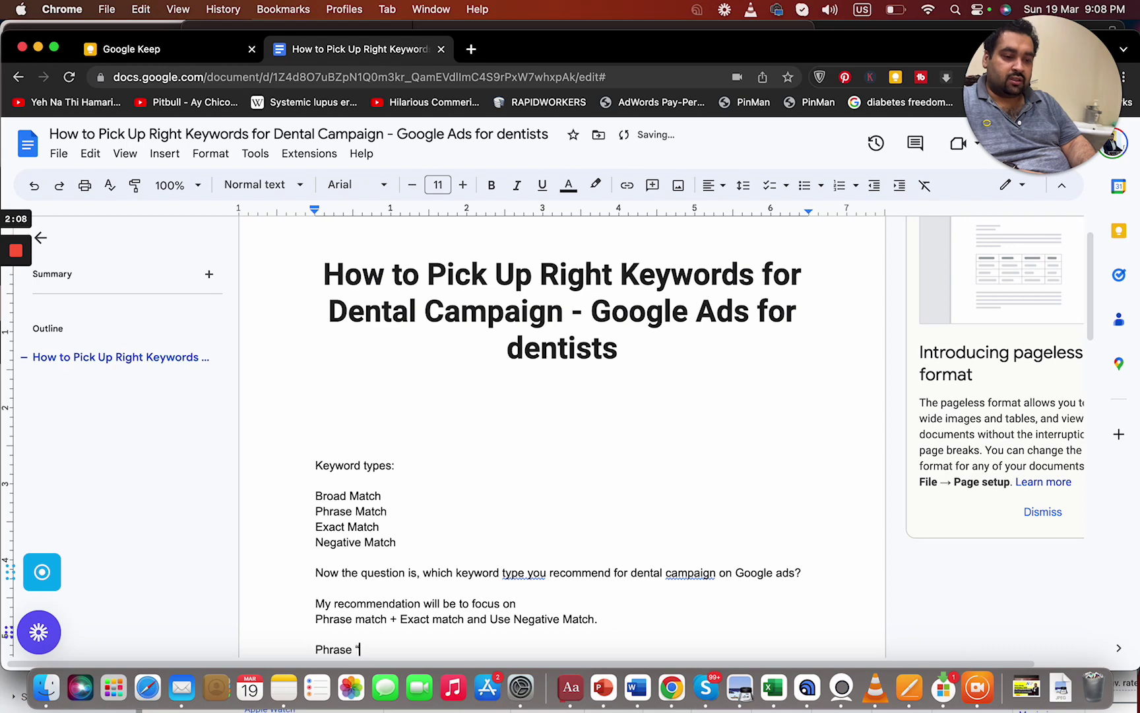
pyautogui.write('"')
pyautogui.press('Return')
pyautogui.write('E')
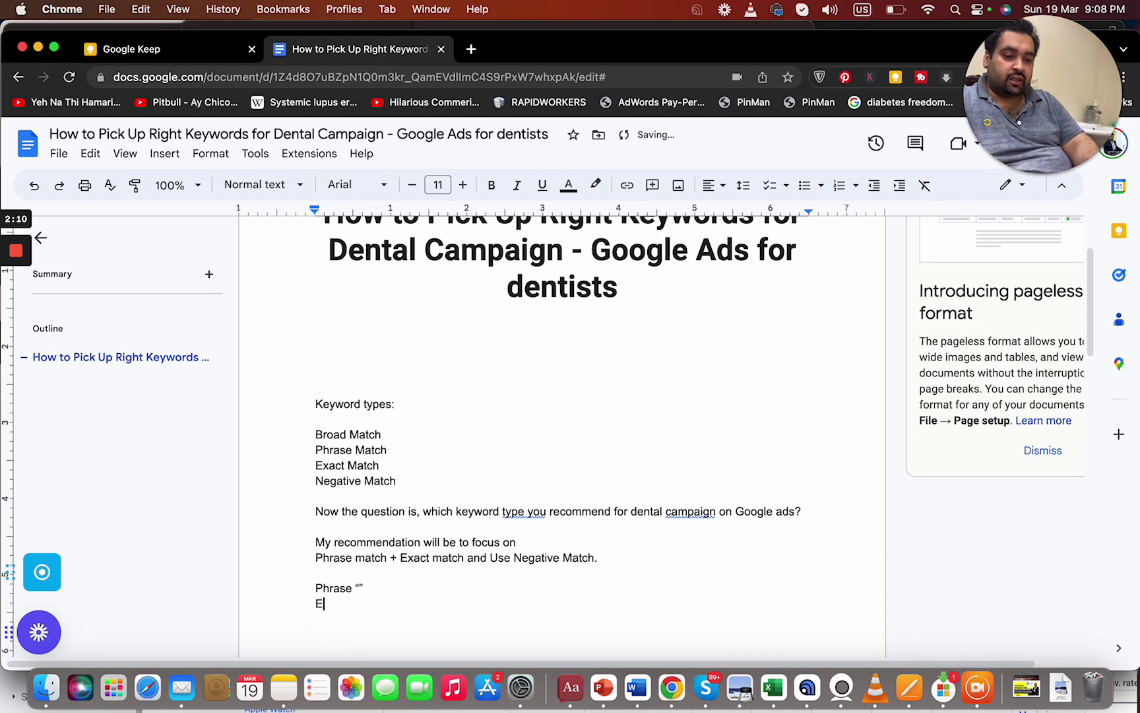
pyautogui.write('xact match')
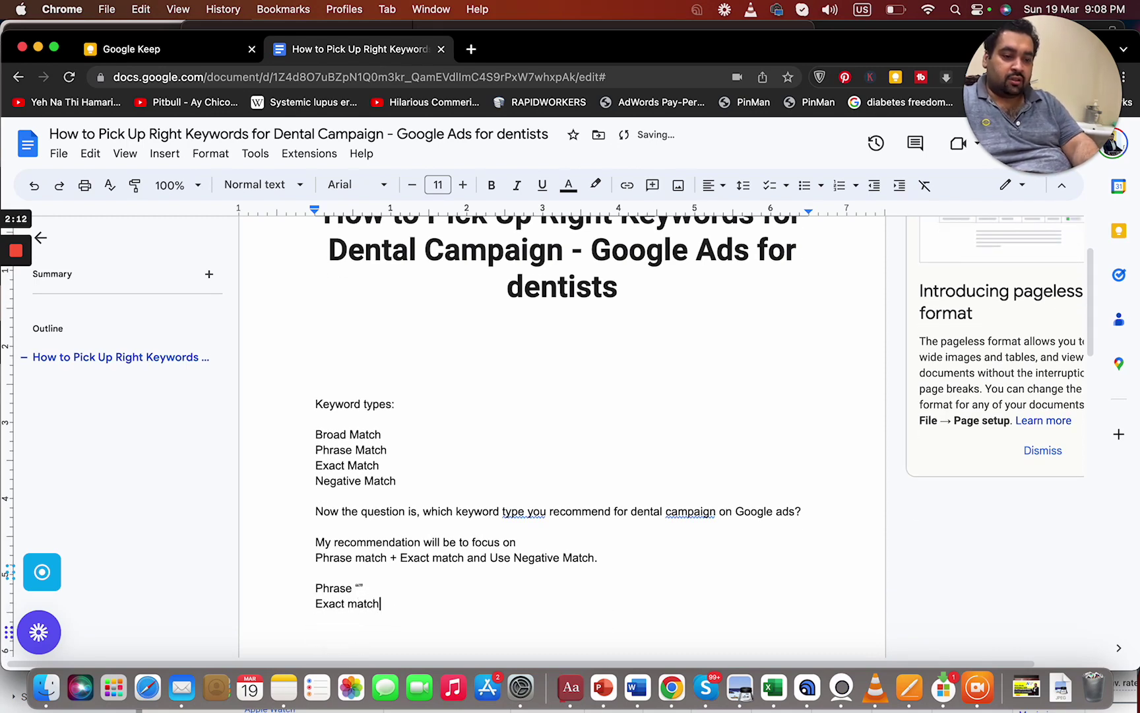
pyautogui.write(' []')
pyautogui.press('Return')
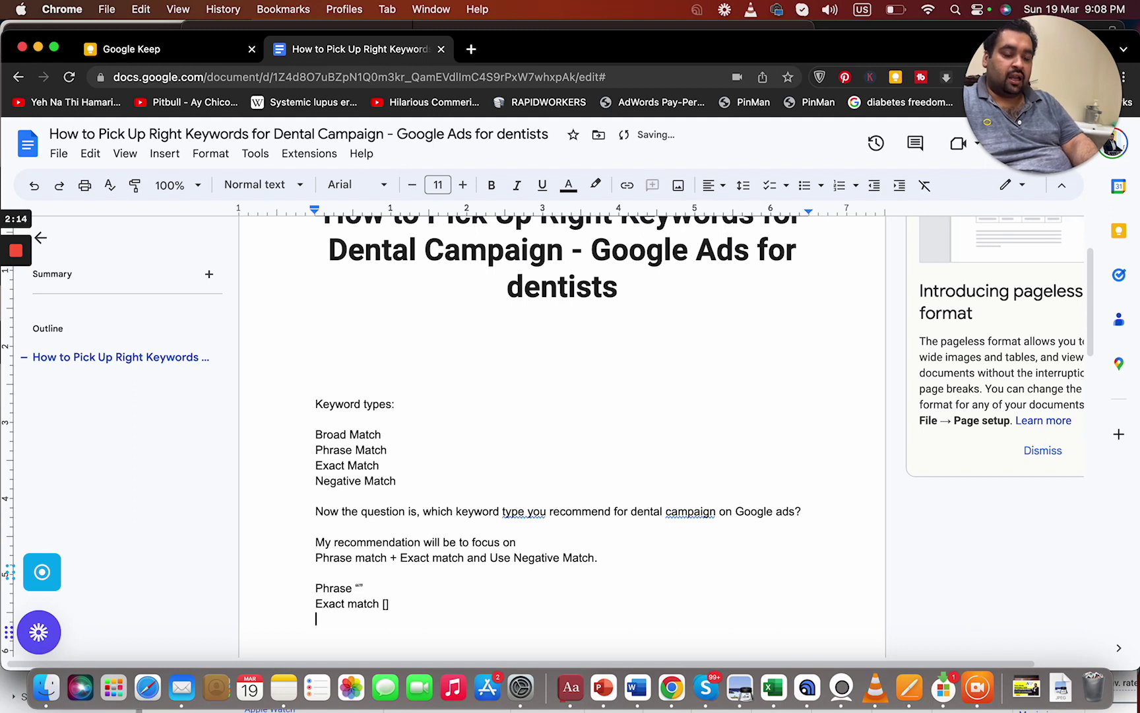
pyautogui.write('Negative mat')
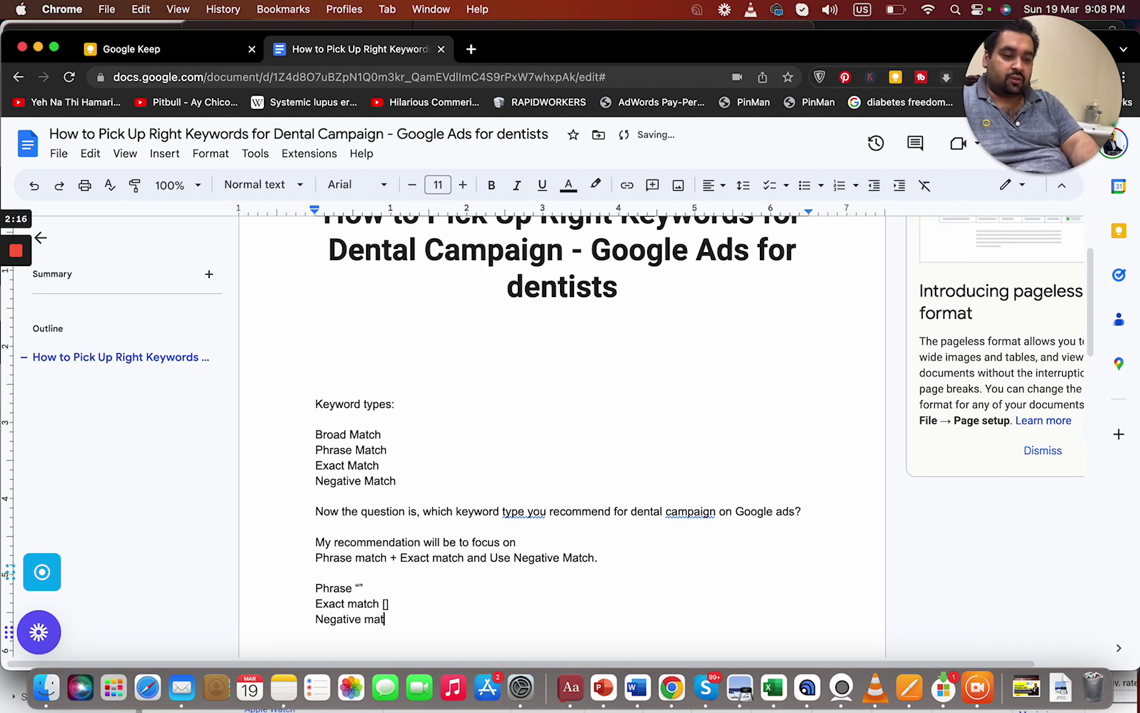
pyautogui.write('ch -keyword.')
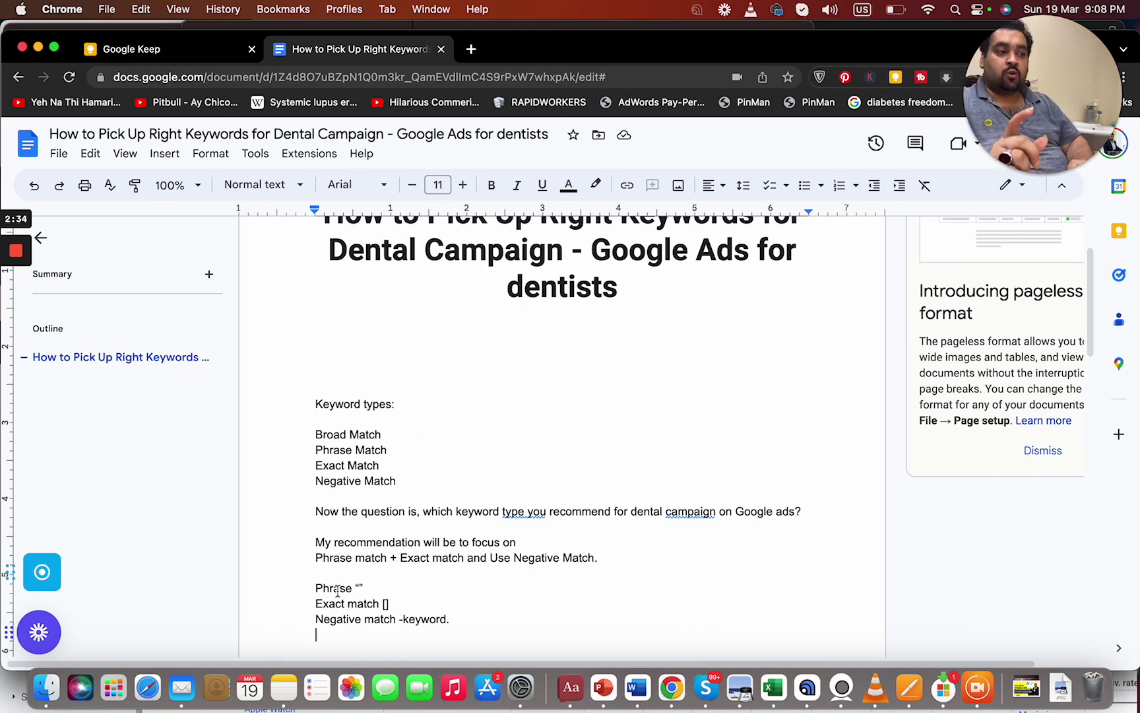
# - List example negative keywords on separate lines below the notation: "Free", "Scam", "Complaint", "Hack", "Side affects" and "pain"
pyautogui.click(462, 617)
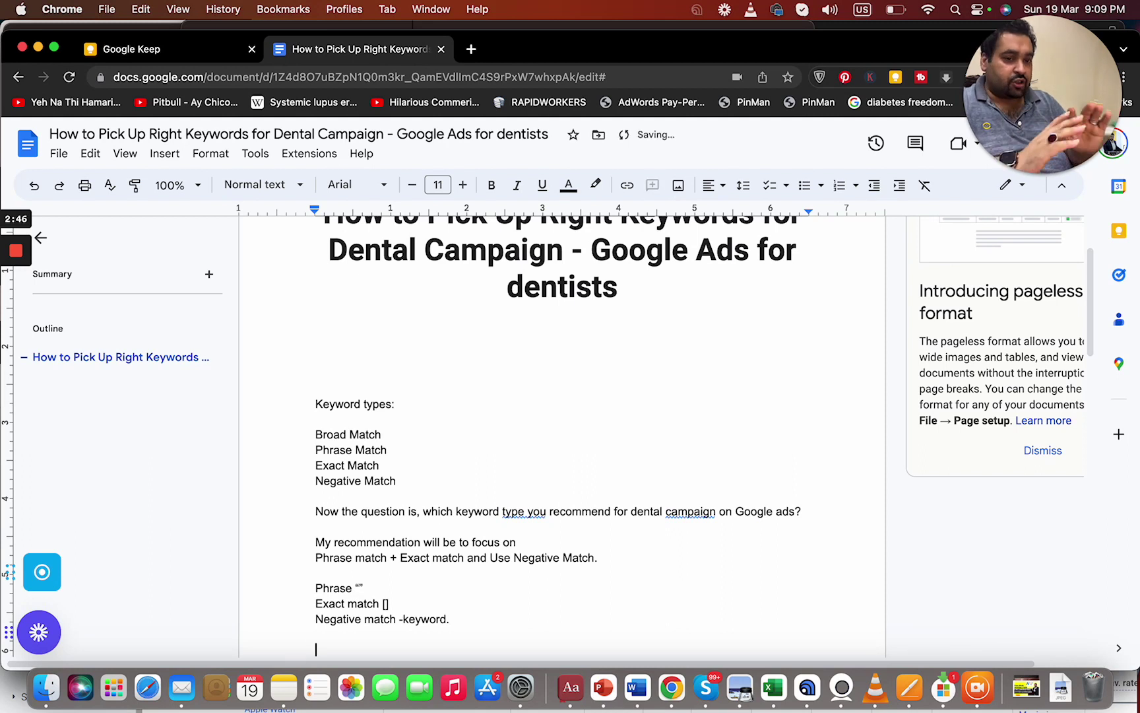
pyautogui.write('Free')
pyautogui.press('Return')
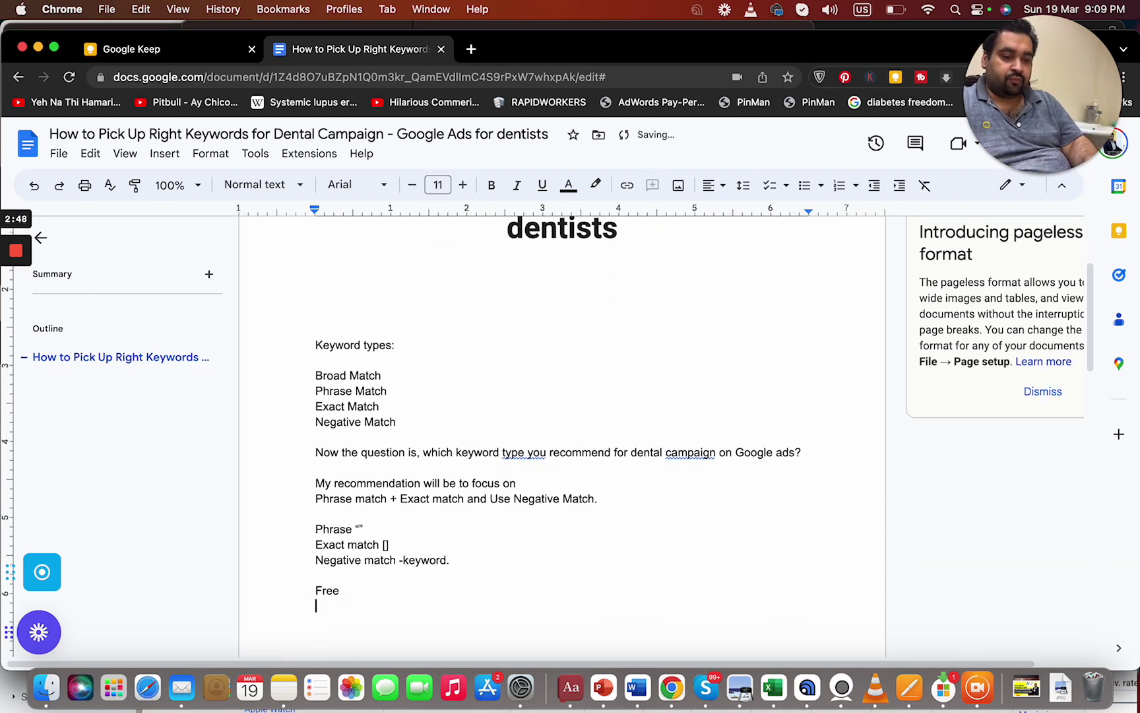
pyautogui.write('scam')
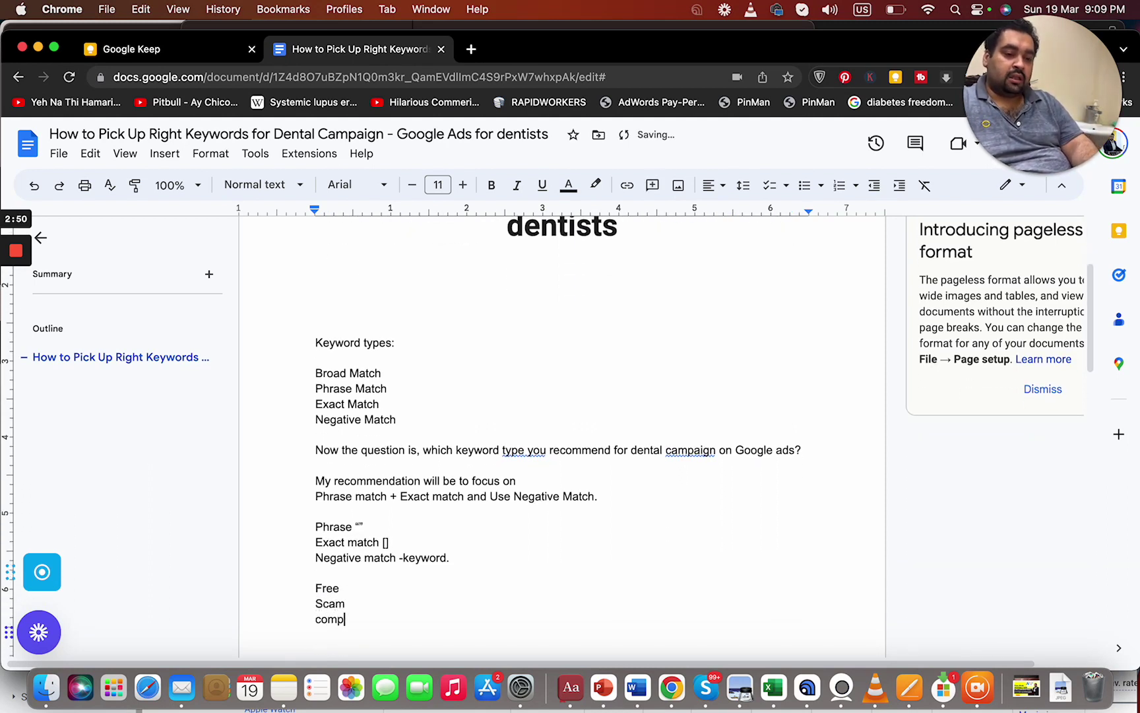
pyautogui.write('complaint')
pyautogui.press('Return')
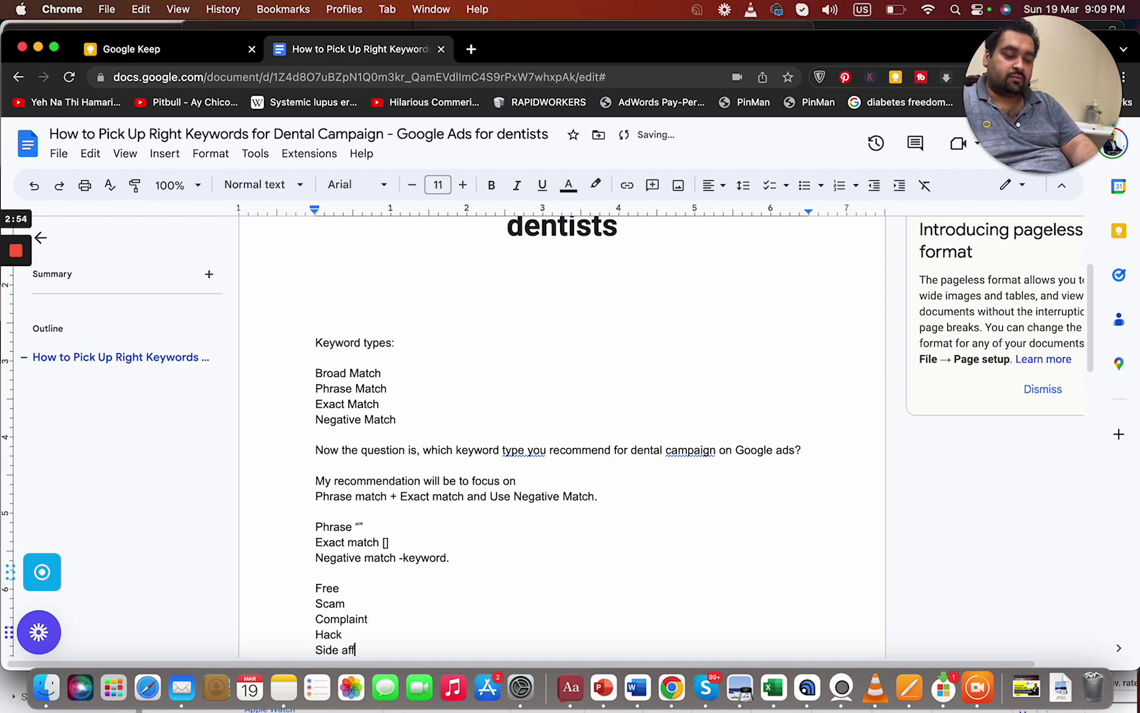
pyautogui.write('s')
pyautogui.press('Return')
pyautogui.write('pain')
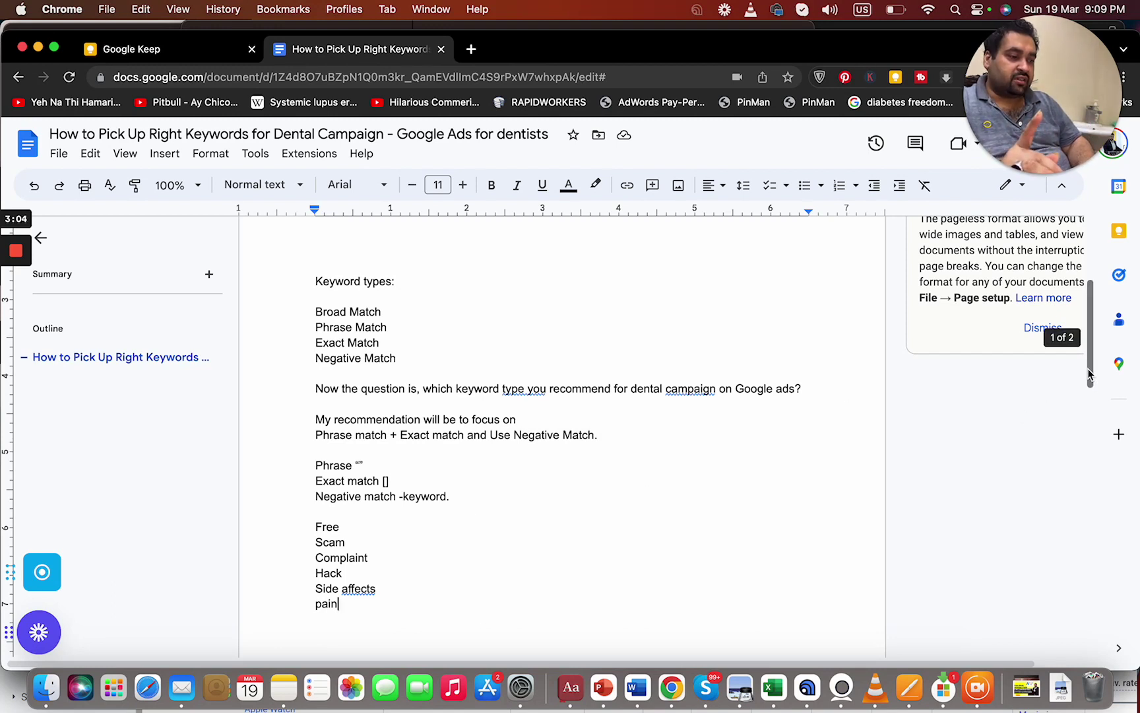
# - Write "Which tools we are going to use for the search?" below the negative keyword examples, leaving a blank line between
pyautogui.moveTo(1090, 374); pyautogui.dragTo(1090, 376)
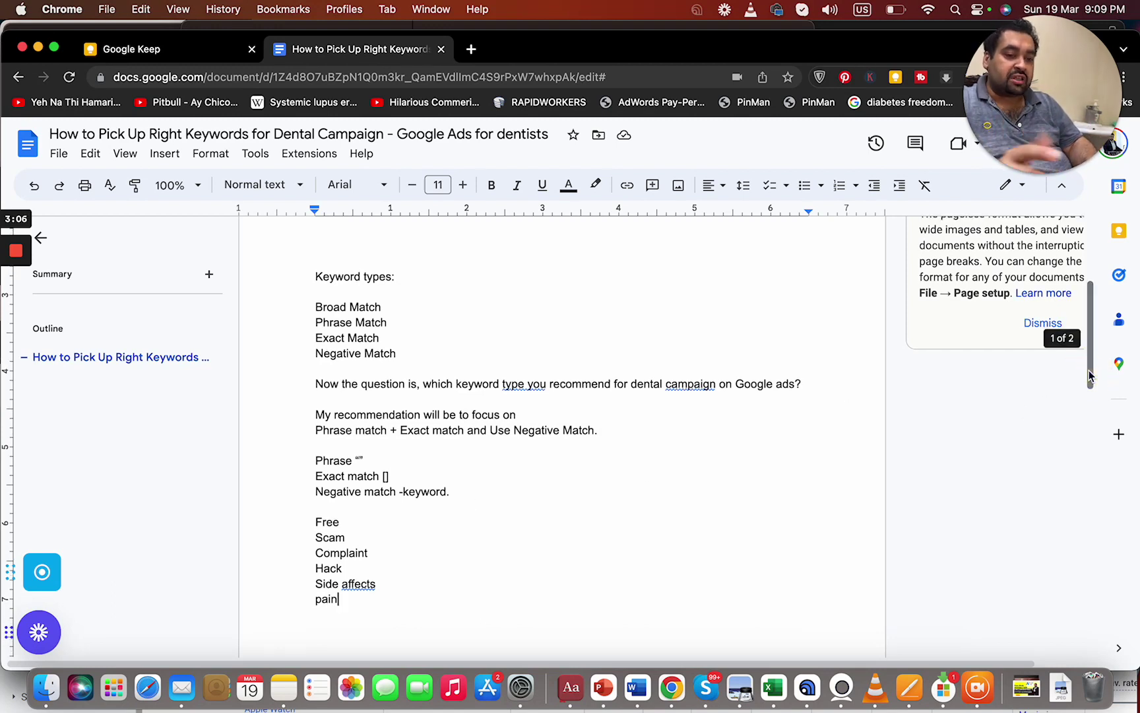
pyautogui.press('Return')
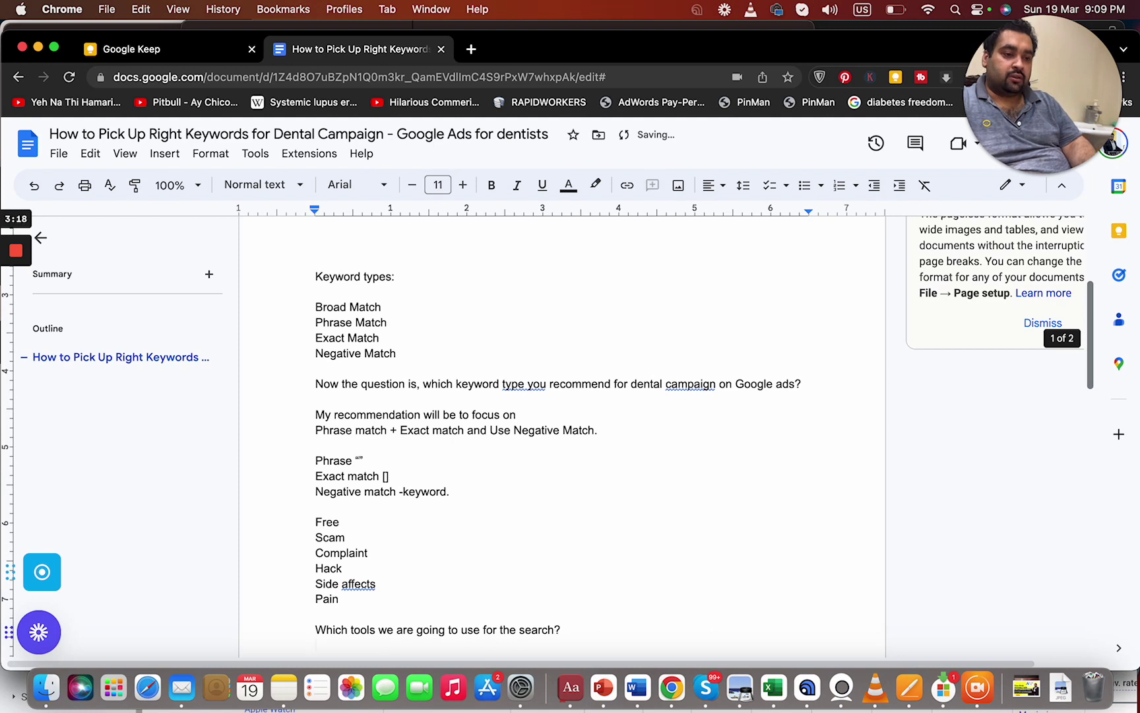
pyautogui.press('Return')
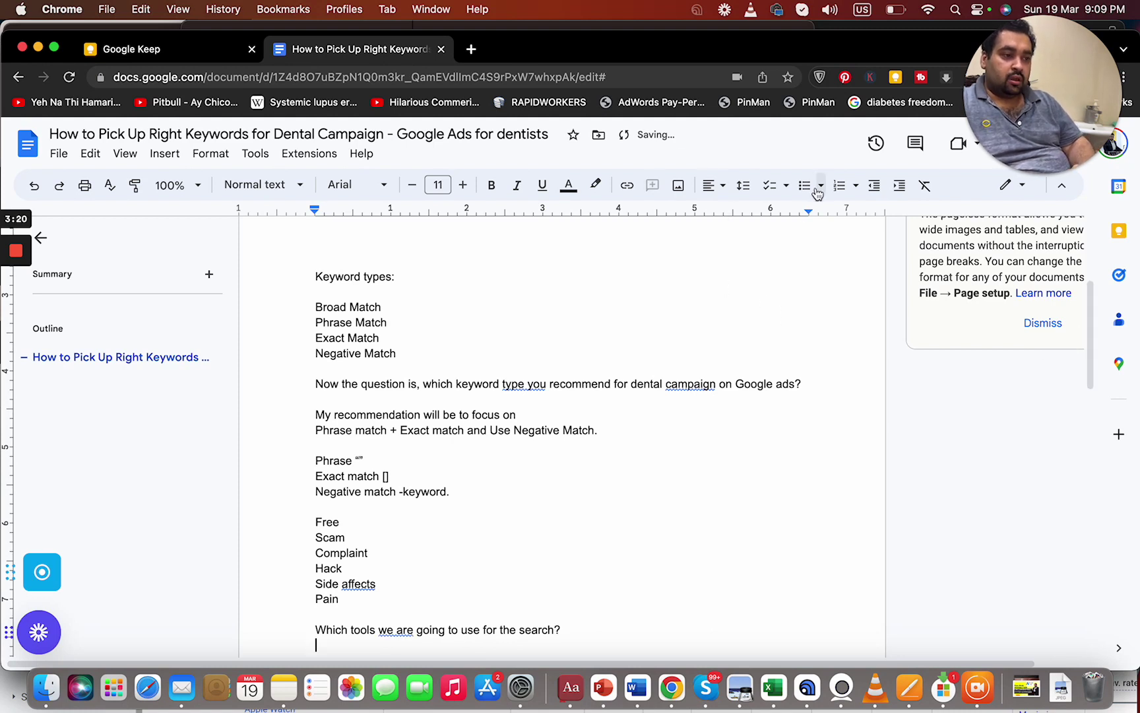
# - Create a bulleted list under the tools question with "Google autocomplete suggestions", "Google Keyword Planner" and "SEMRush"
pyautogui.click(804, 185)
pyautogui.write('Google au')
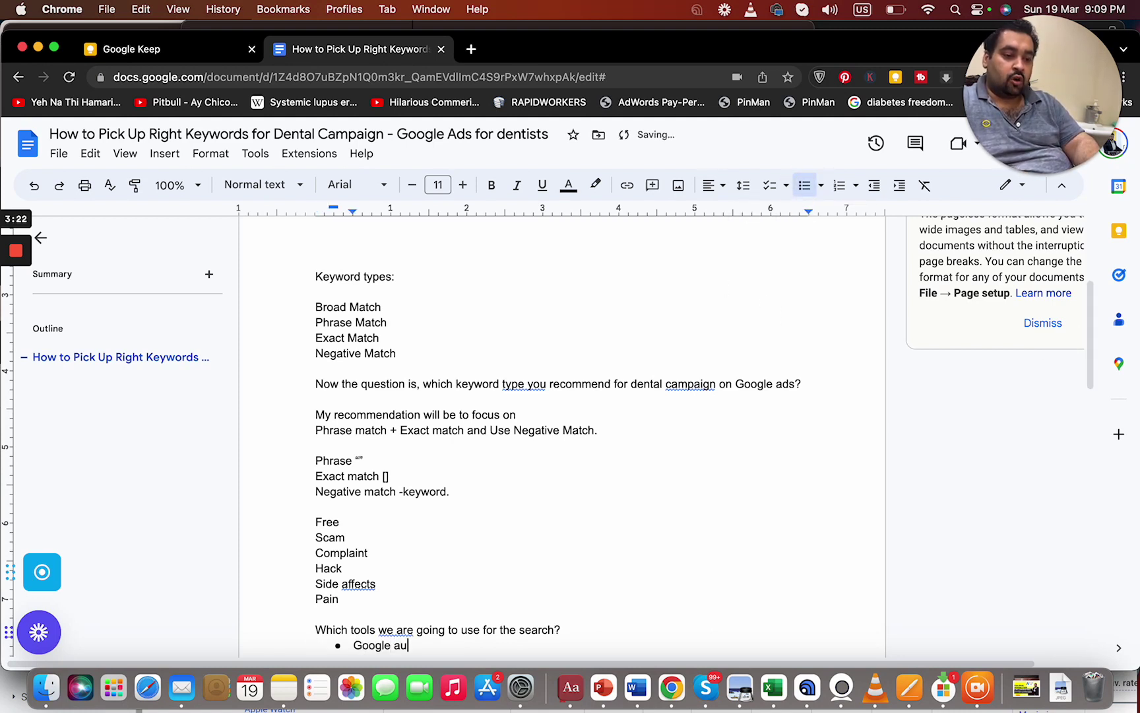
pyautogui.write('tocomplete s')
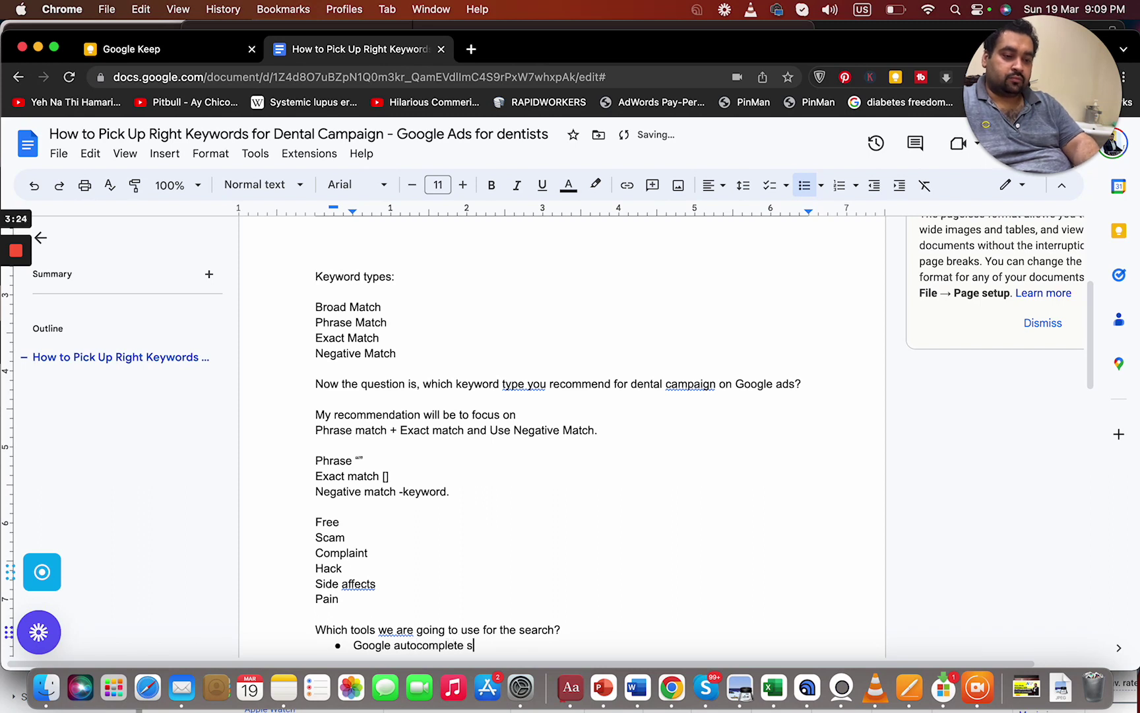
pyautogui.write('uggestions')
pyautogui.press('Return')
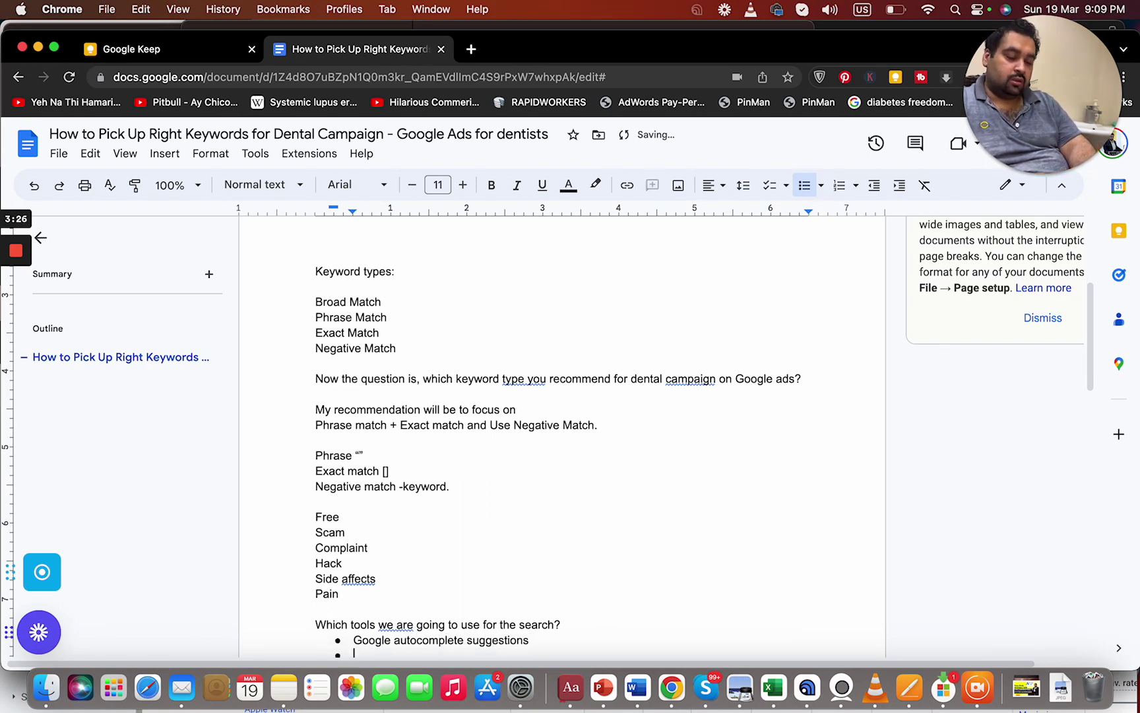
pyautogui.write('Google K')
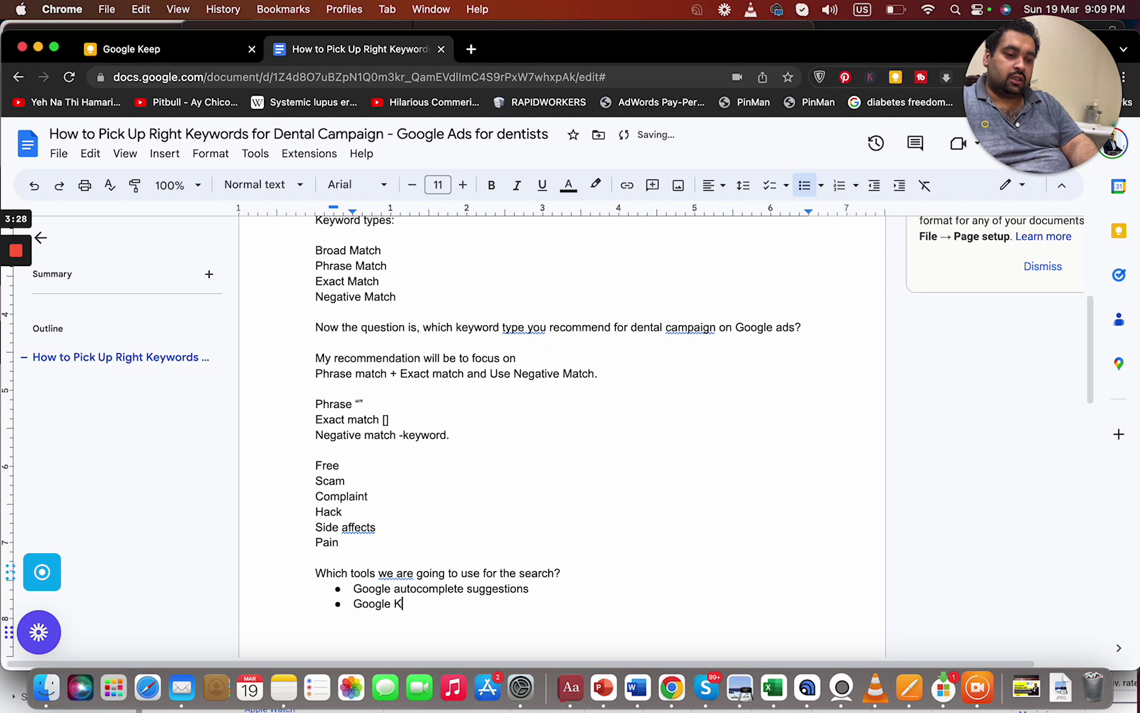
pyautogui.write('eyword Planner')
pyautogui.press('Return')
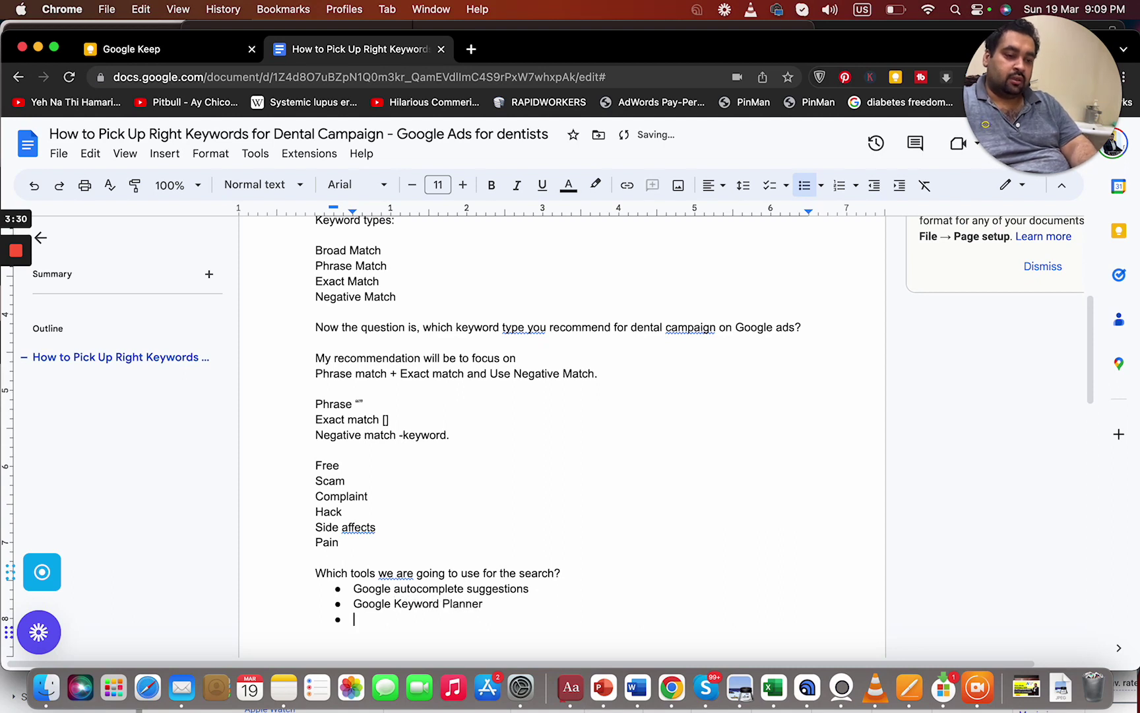
pyautogui.write('SEMRush')
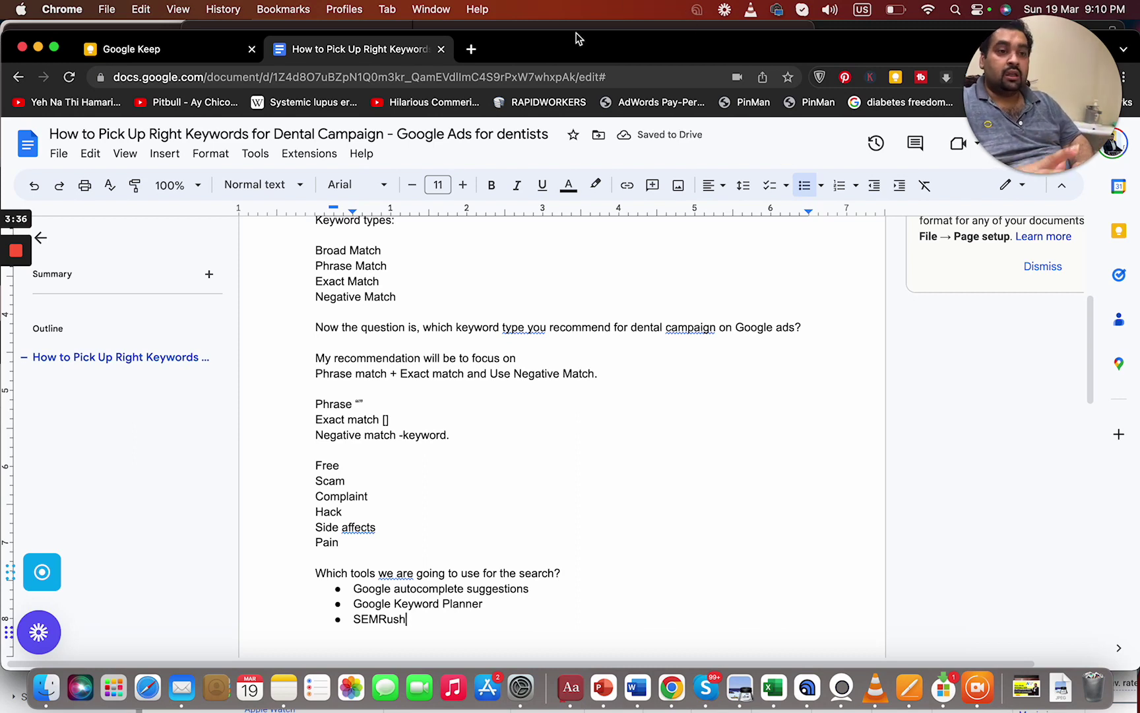
# - Search for "google australia" in a new browser tab and open the google.com.au search page from the results
pyautogui.click(471, 50)
pyautogui.write('g')
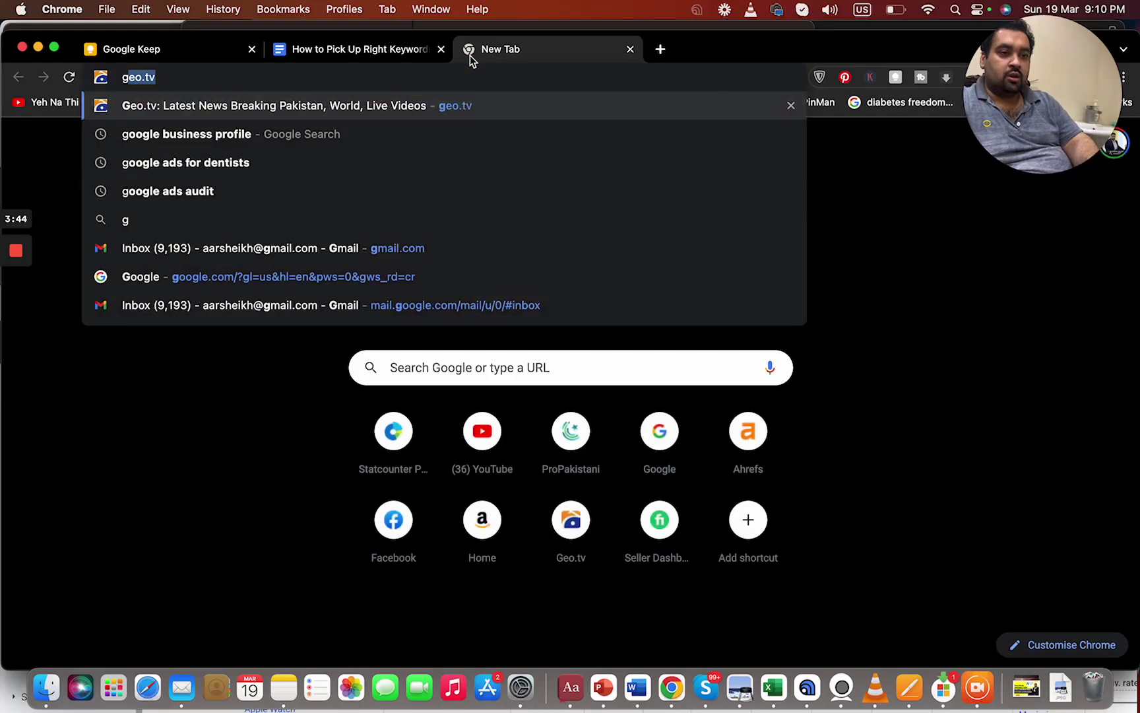
pyautogui.write('oogle australia')
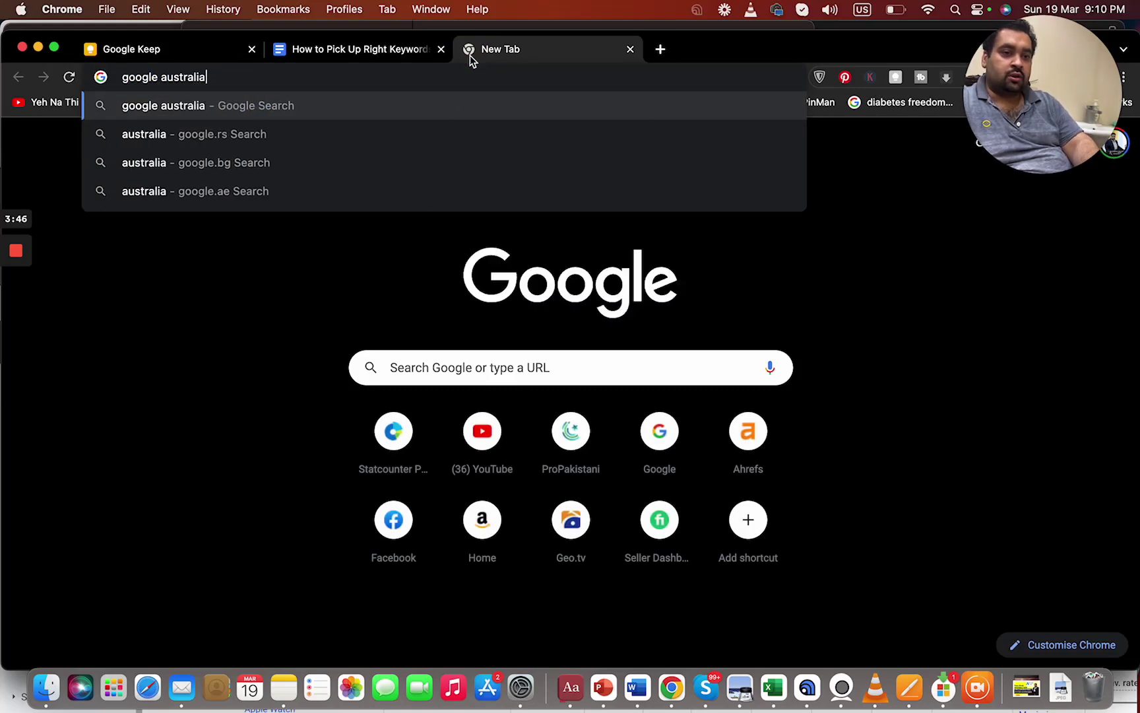
pyautogui.press('Return')
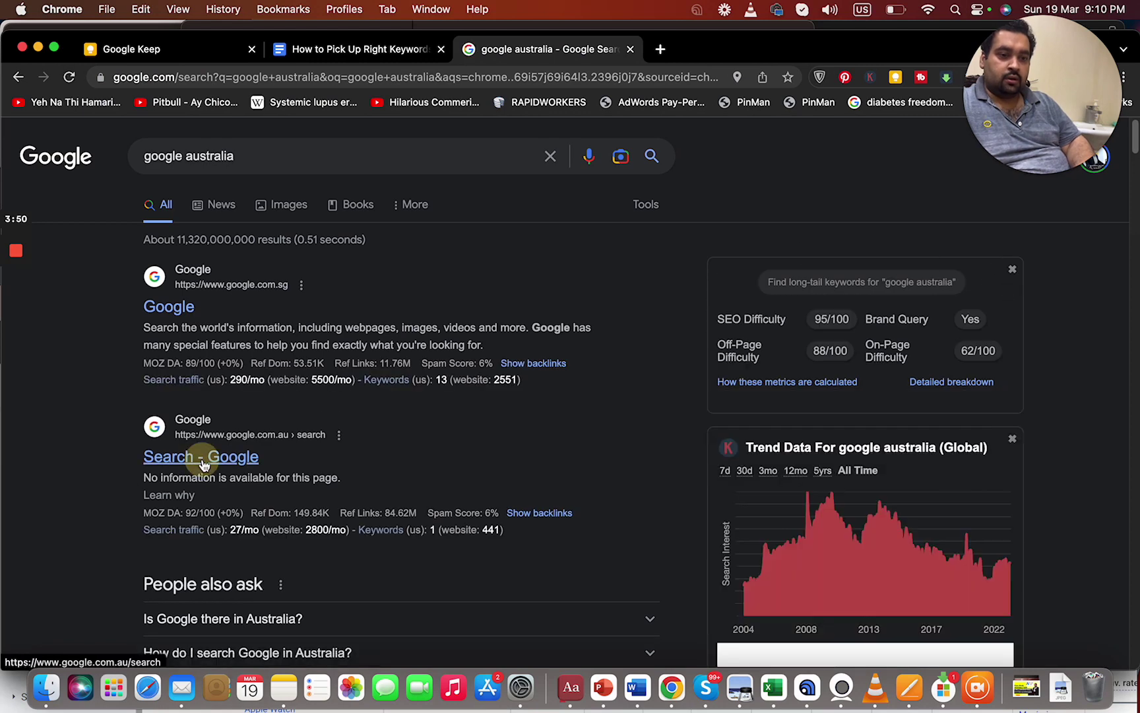
pyautogui.click(208, 456)
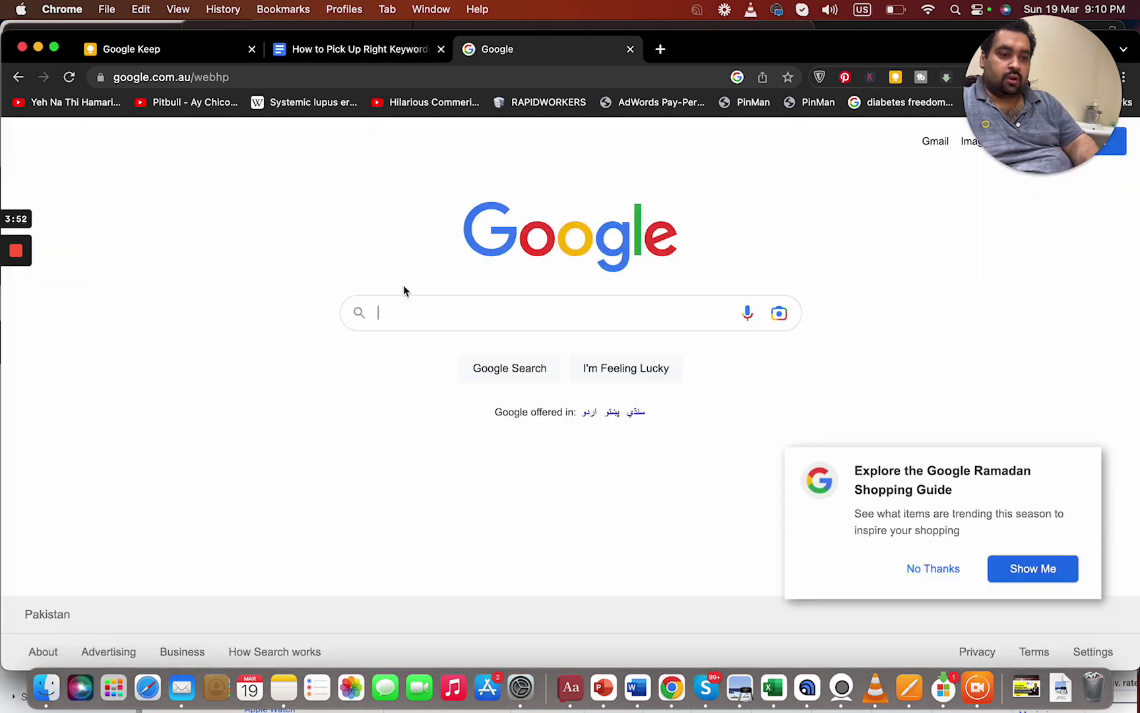
# - Search Google Australia for "best dental doctors in sydney" and bring up the autocomplete suggestions for that query
pyautogui.write('best dental d')
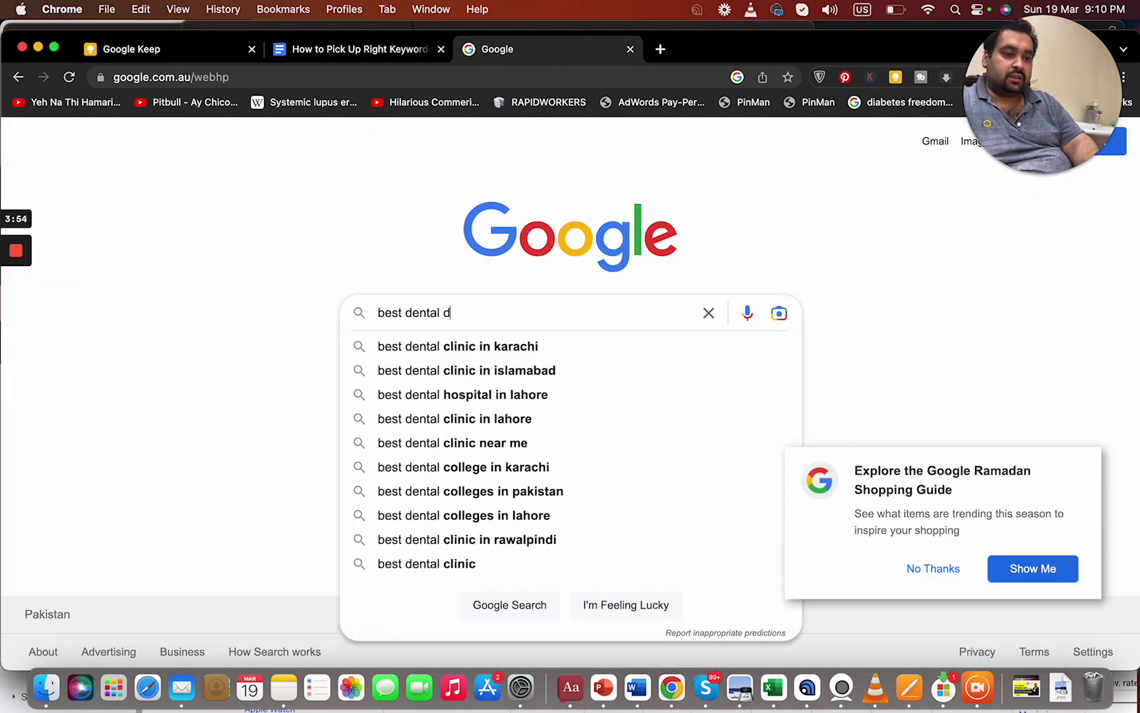
pyautogui.write('octors in syd')
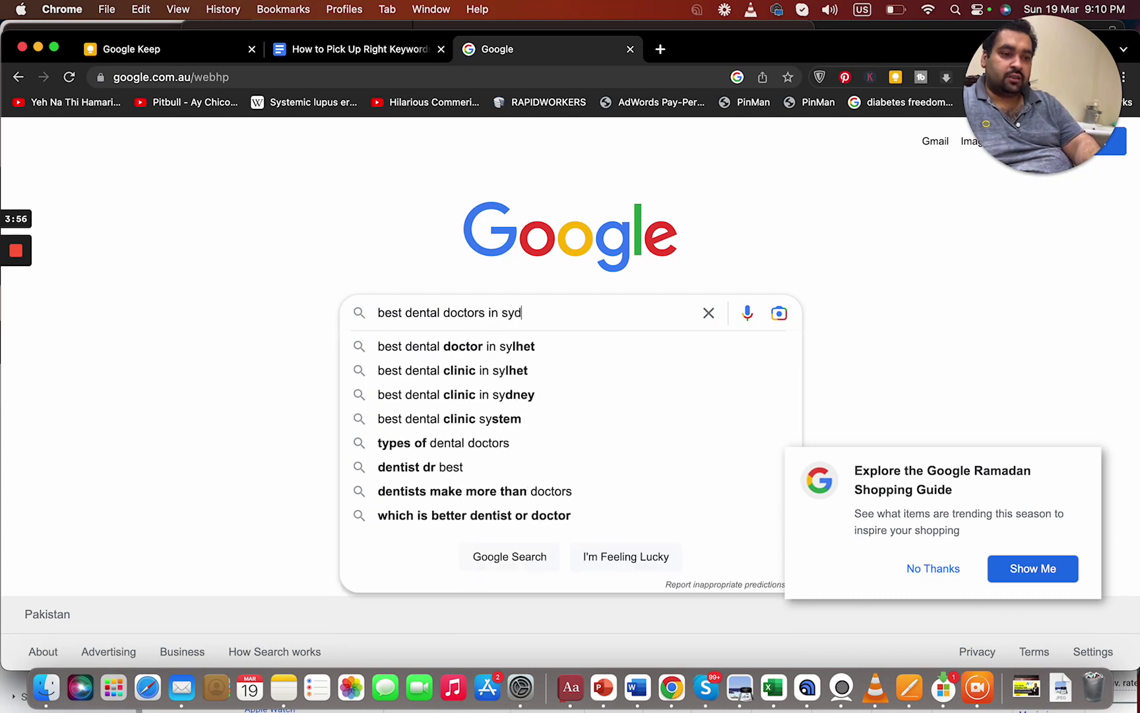
pyautogui.write('ney')
pyautogui.press('Return')
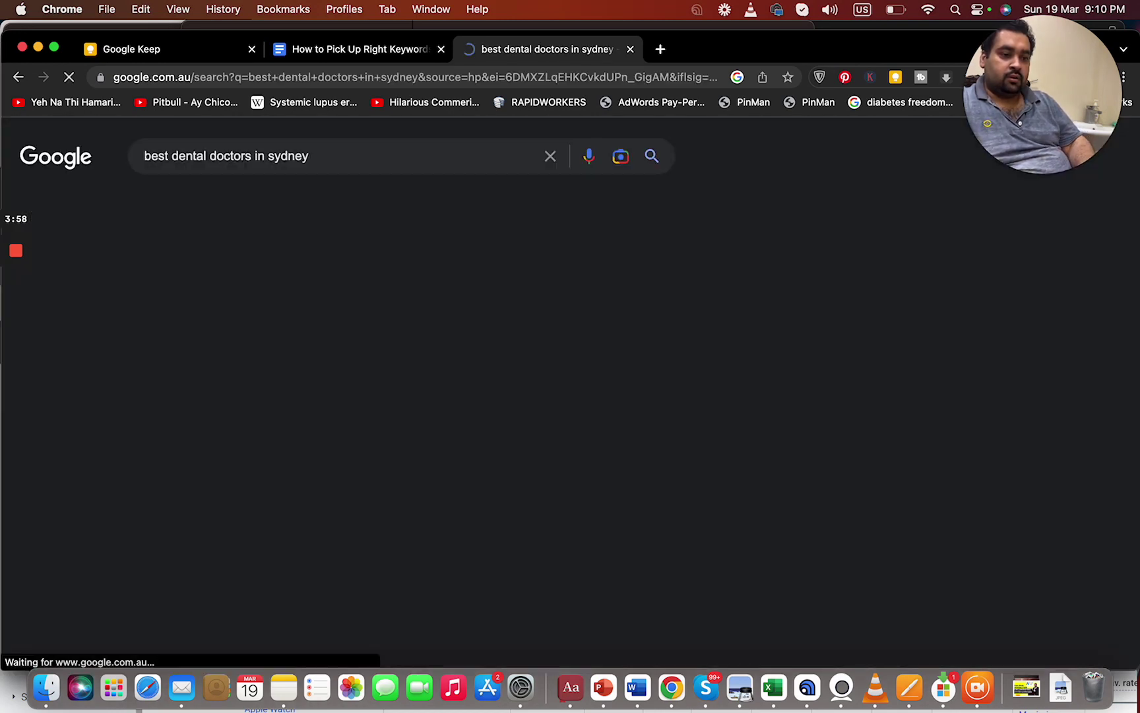
pyautogui.click(439, 157)
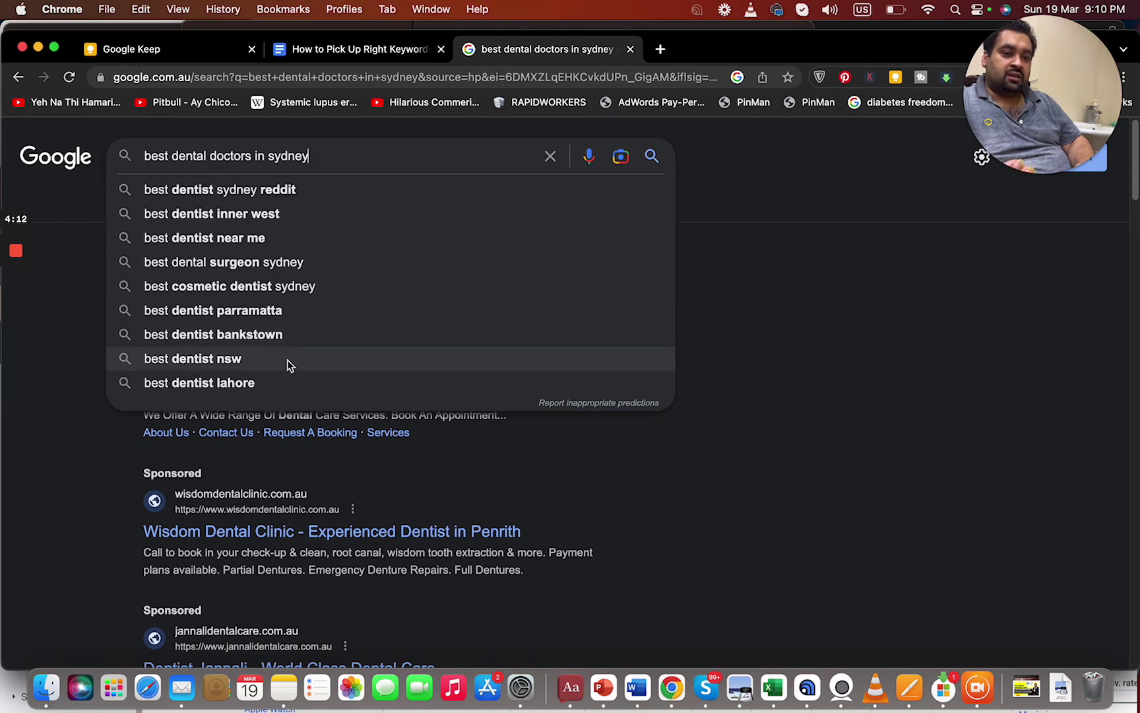
# - Shorten the Google query to "best dental doctors sydn" to bring up different autocomplete suggestions
pyautogui.press('BackSpace')
pyautogui.press('BackSpace')
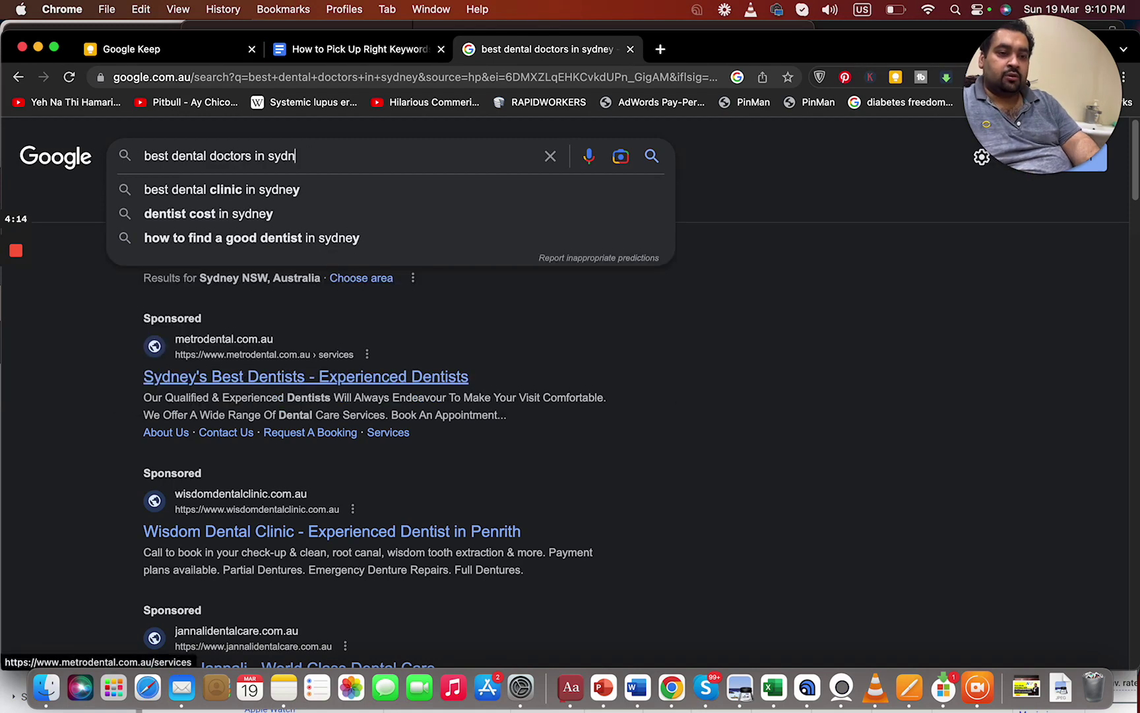
pyautogui.click(252, 156)
pyautogui.press('Delete')
pyautogui.press('Delete')
pyautogui.press('Delete')
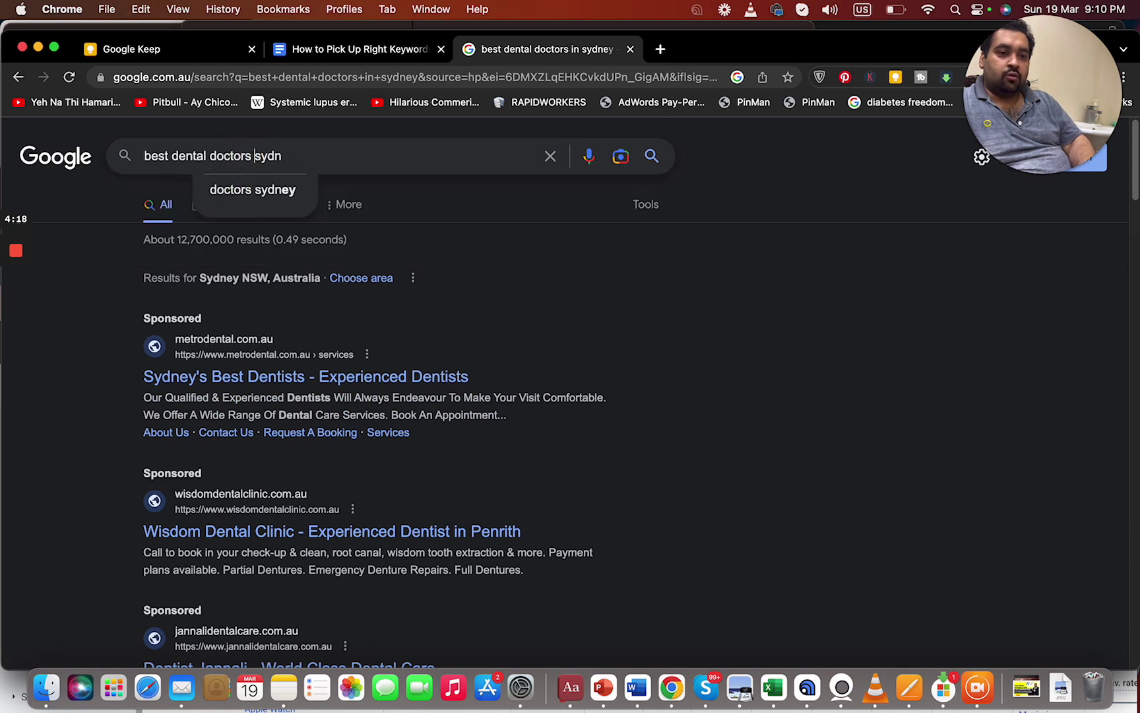
# - Remove "best" from the query to get suggestions for "dental doctors sydn" and view the related searches below the results
pyautogui.click(146, 155)
pyautogui.press('Delete')
pyautogui.press('Delete')
pyautogui.press('Delete')
pyautogui.press('Delete')
pyautogui.press('Delete')
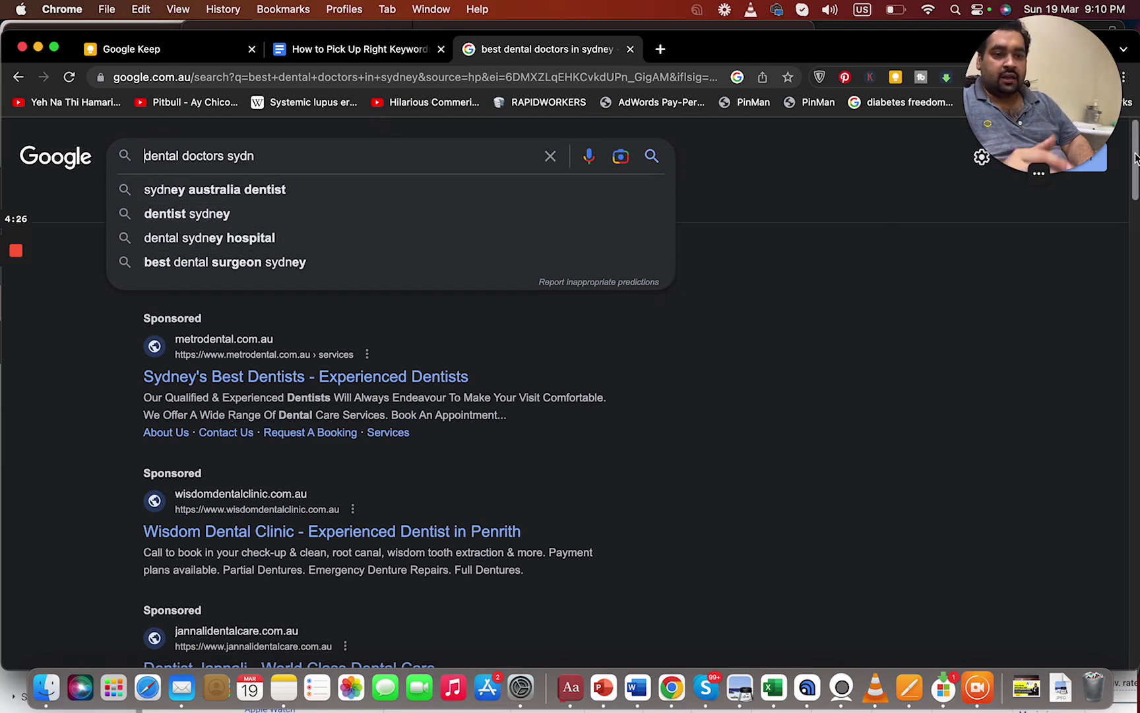
pyautogui.moveTo(1135, 160); pyautogui.dragTo(1135, 610)
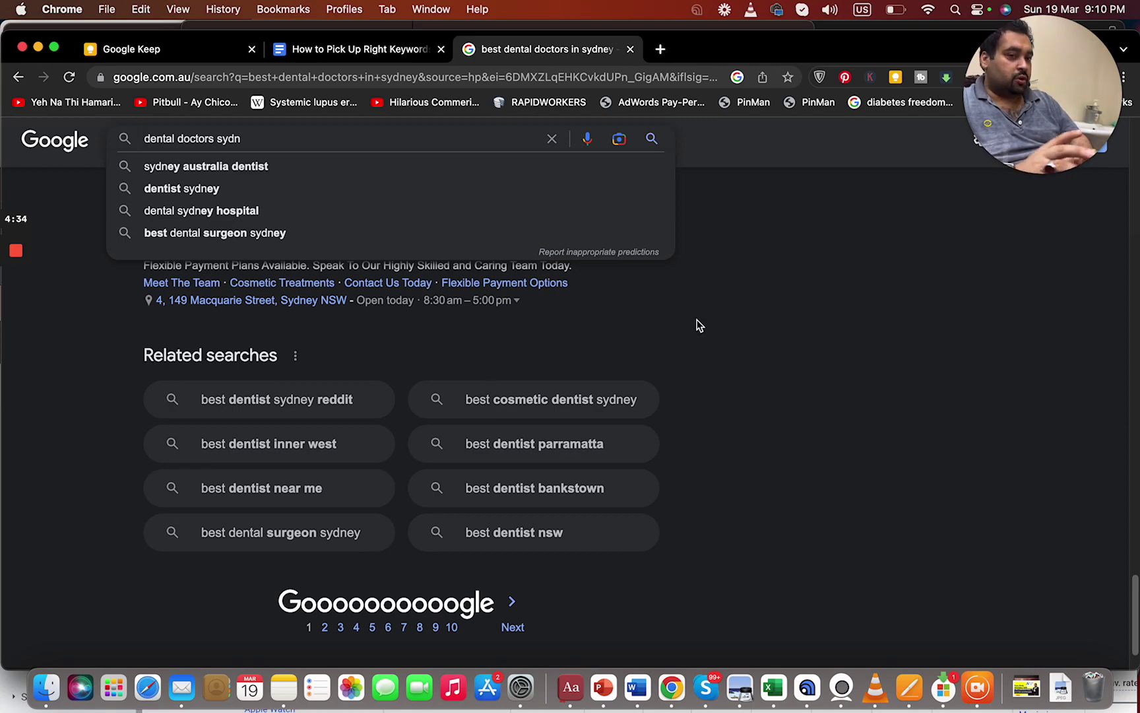
# - In the keyword notes document, write "I gain a list of keywords through autocomplete suggestions" below the tools list, leaving a blank line between
pyautogui.click(307, 55)
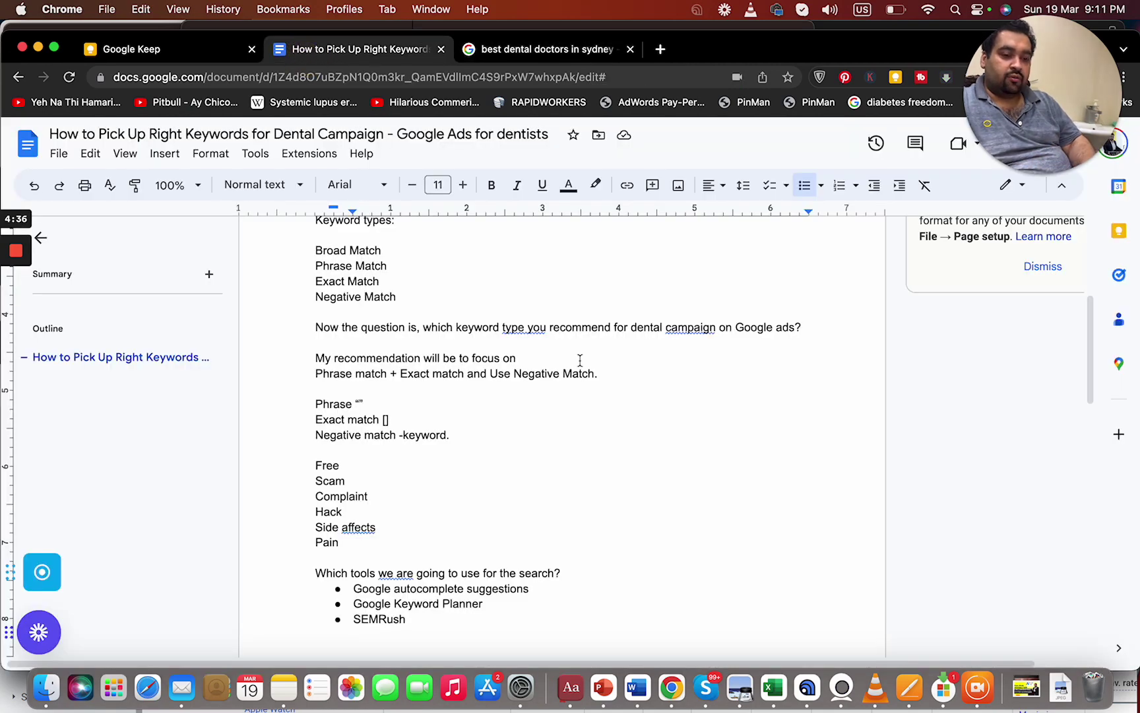
pyautogui.press('Return')
pyautogui.press('Return')
pyautogui.write('I')
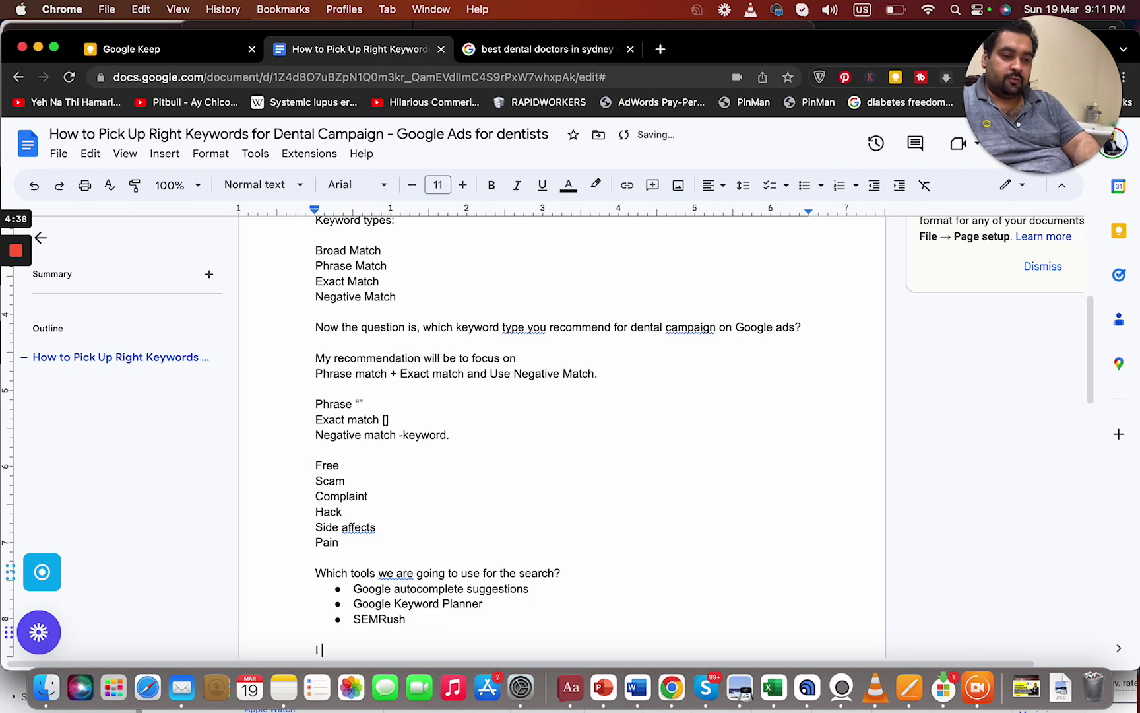
pyautogui.write(' gain a list o')
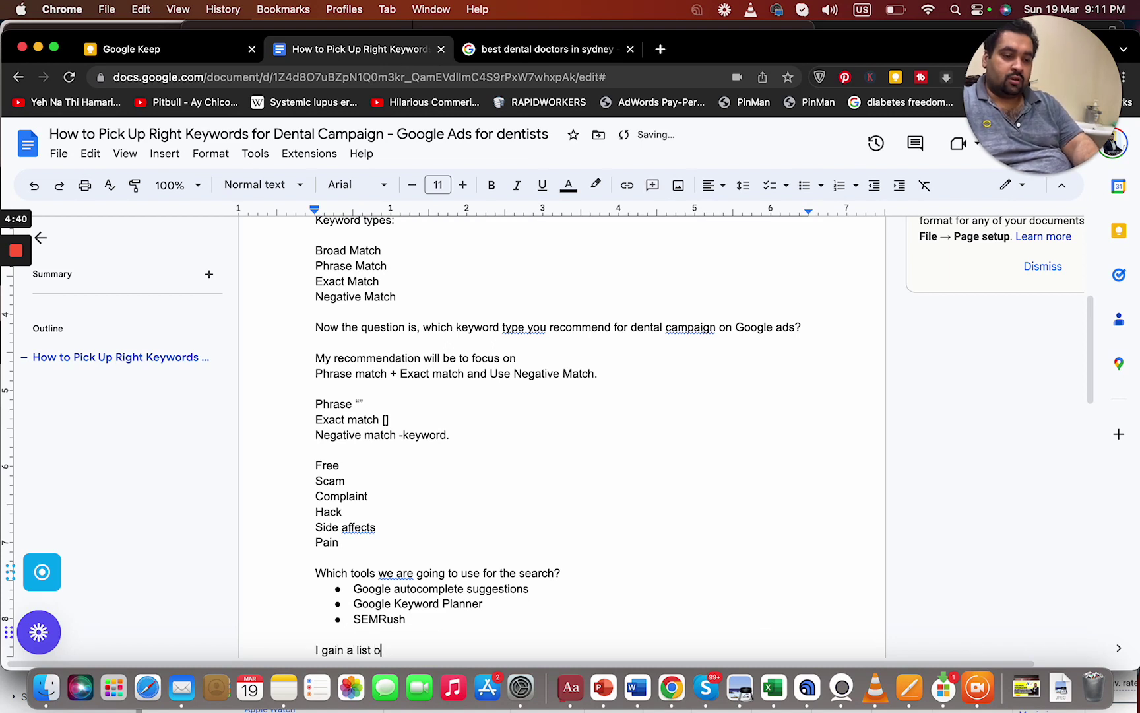
pyautogui.write('f keywords through autocomplete suggestions')
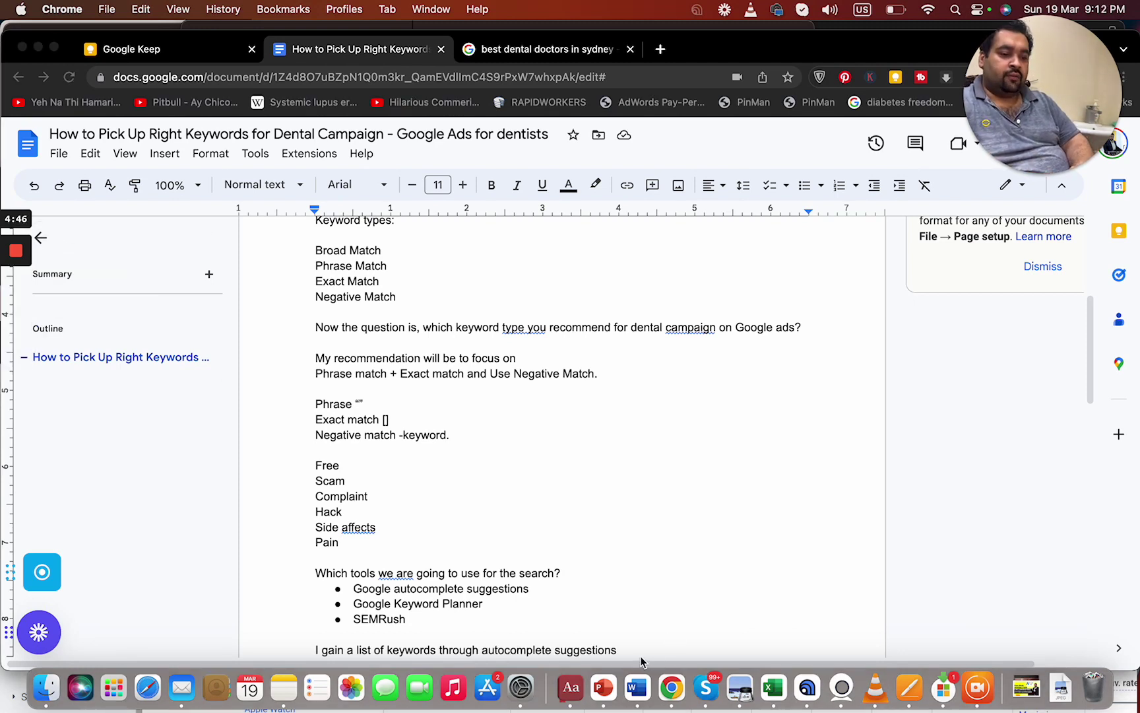
pyautogui.click(641, 650)
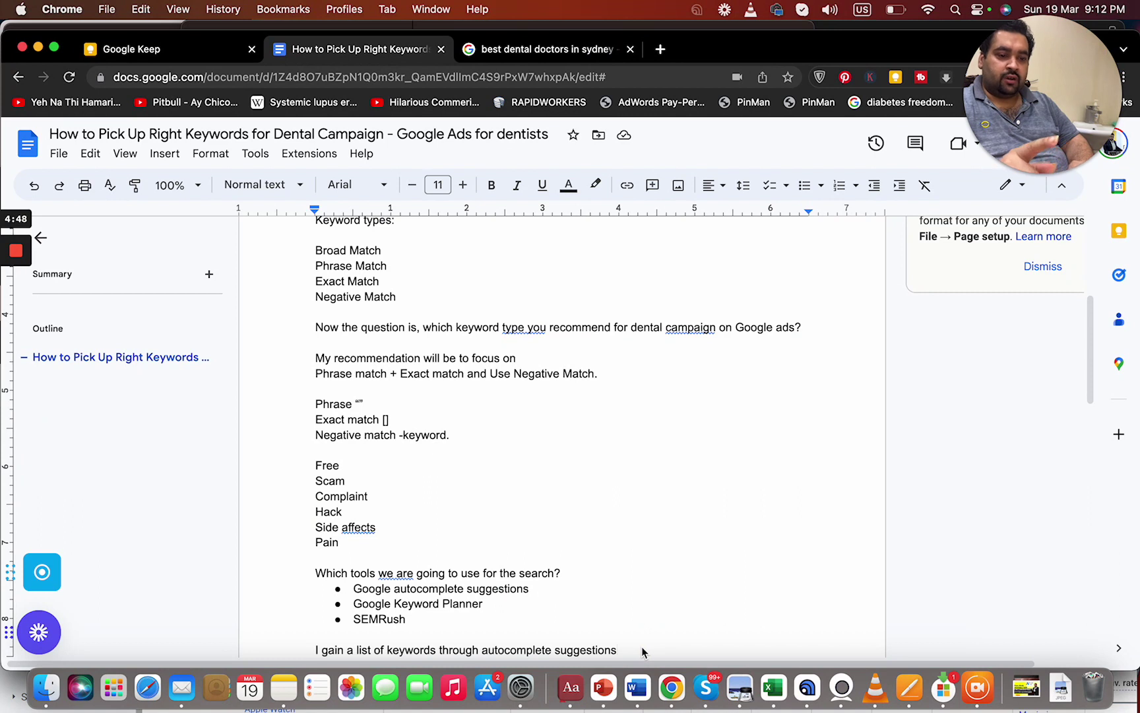
pyautogui.press('Return')
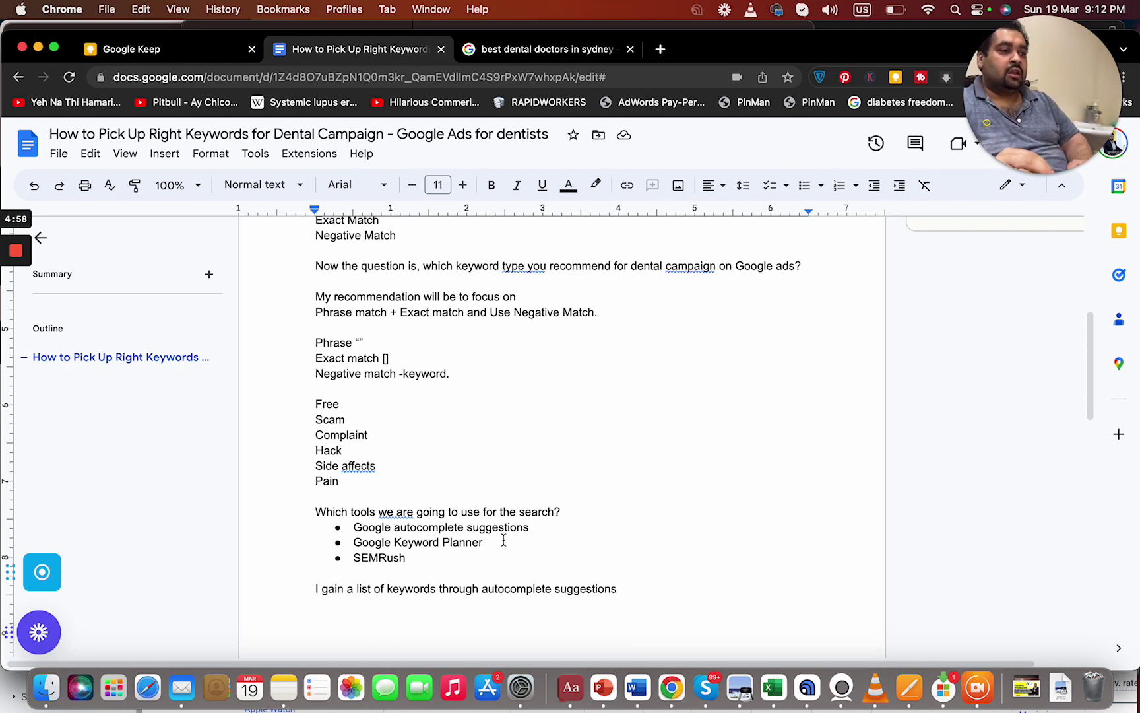
pyautogui.click(591, 48)
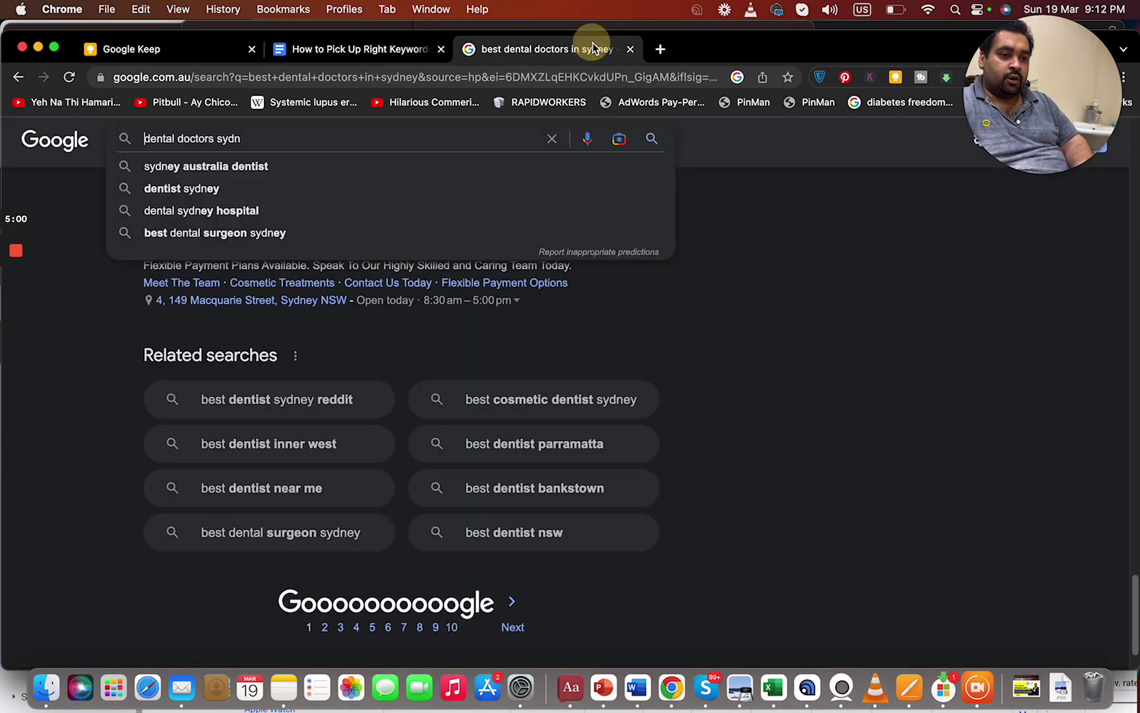
pyautogui.click(834, 309)
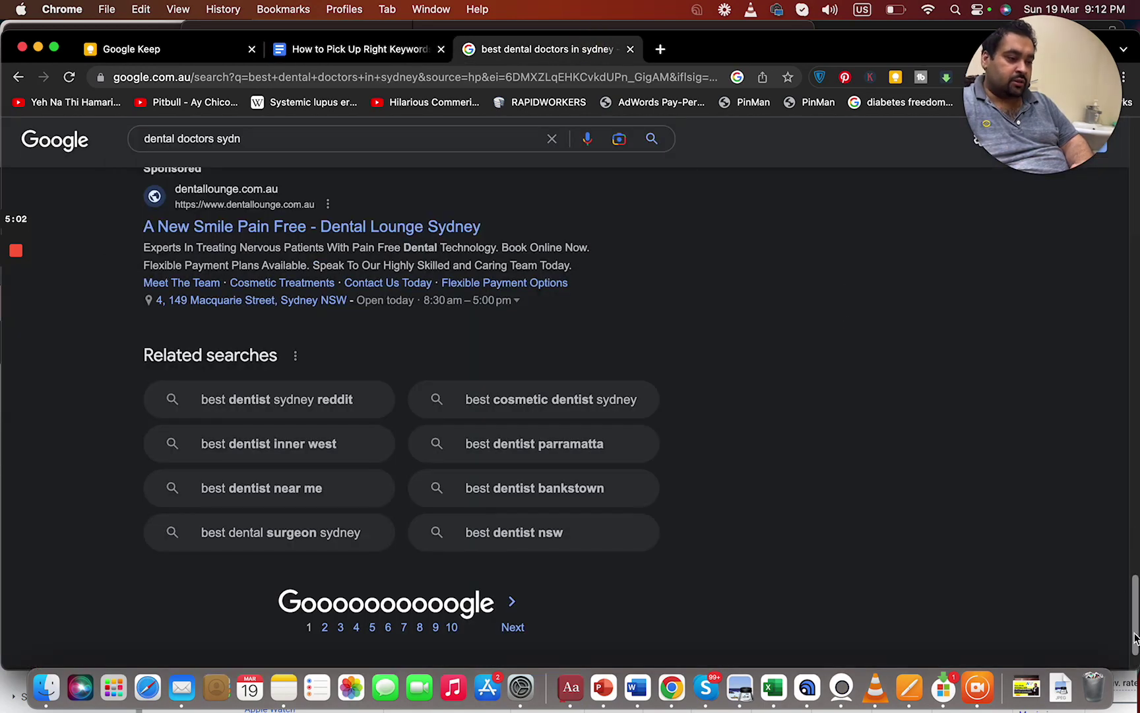
pyautogui.scroll(3, 1128, 599)
pyautogui.moveTo(380, 315); pyautogui.dragTo(316, 305)
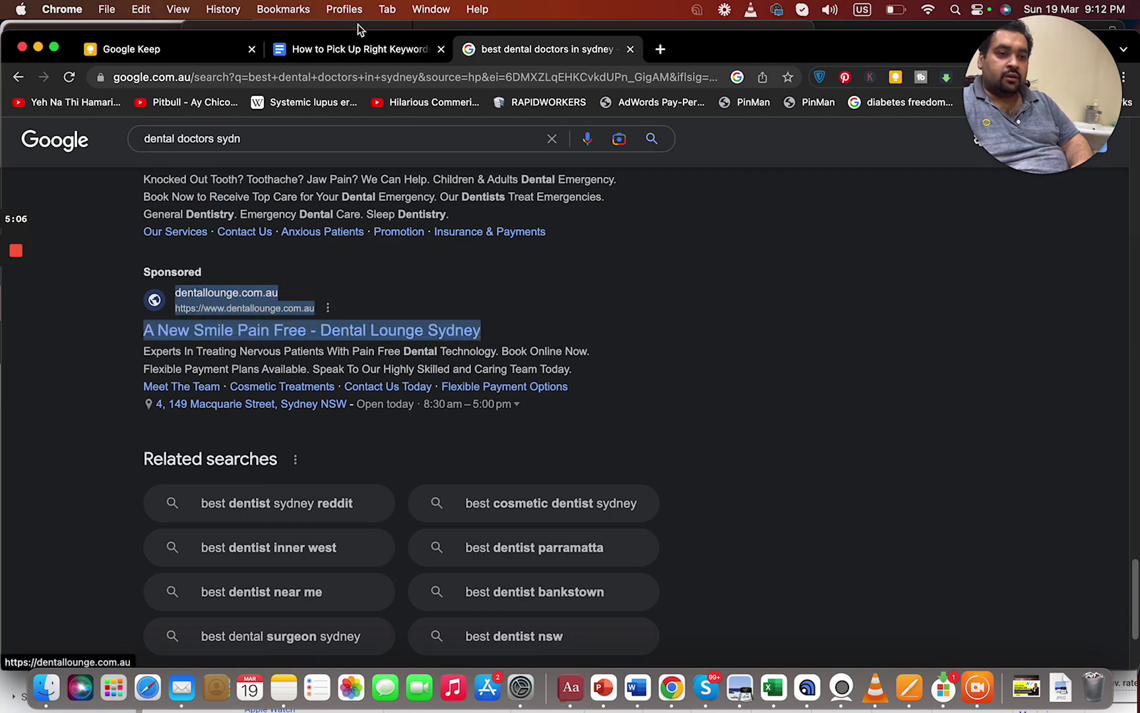
pyautogui.click(359, 49)
pyautogui.write('A New Smile Pain Free - Dental Lounge Sydney dentallounge.com.au  https://www.dentallounge.com.au')
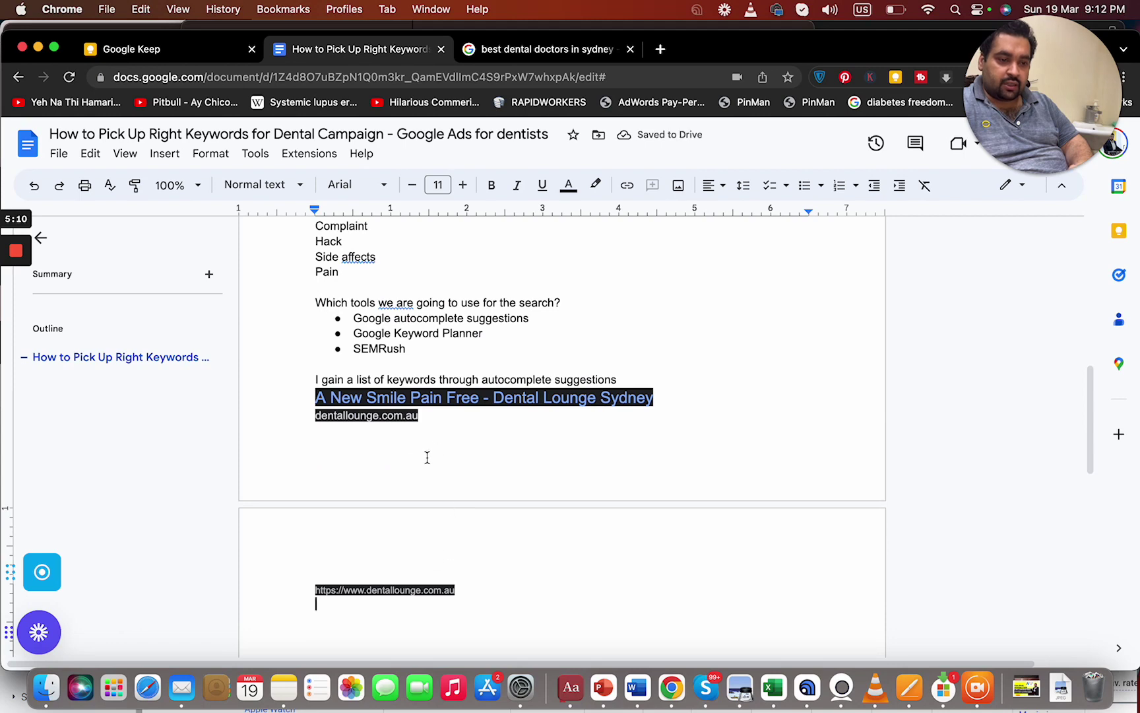
pyautogui.moveTo(428, 458); pyautogui.dragTo(305, 395)
pyautogui.press('BackSpace')
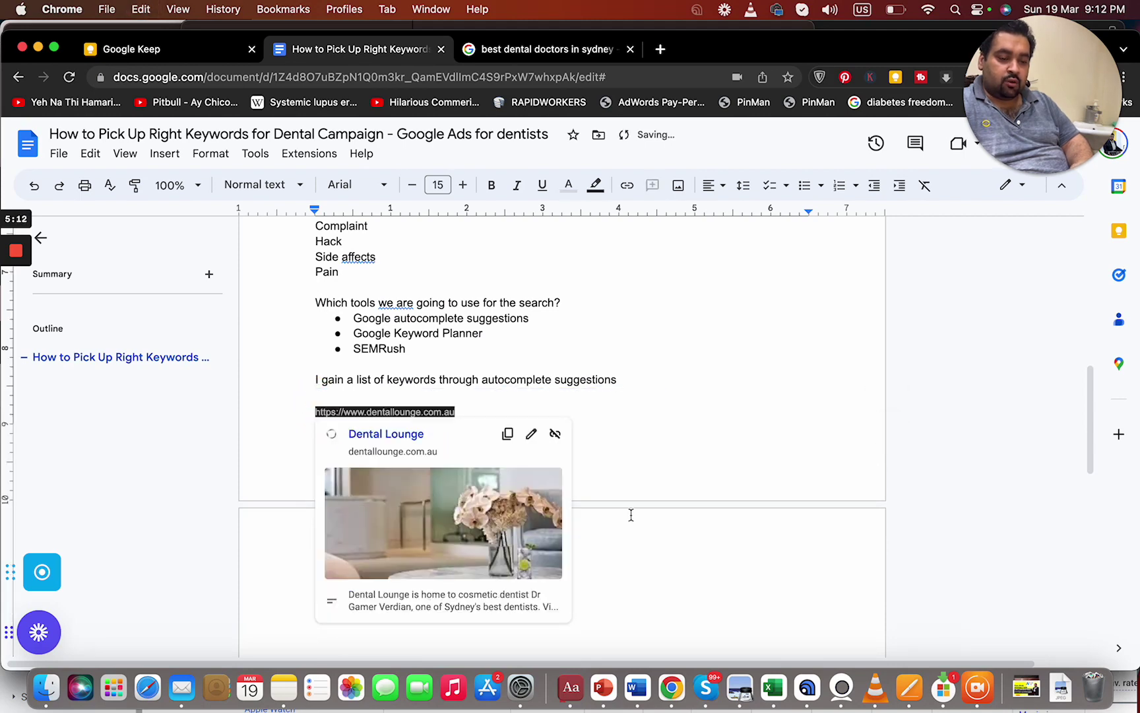
# - Look over the sponsored results on Google and copy the domain dentallounge.com.au from the link in the notes
pyautogui.click(585, 54)
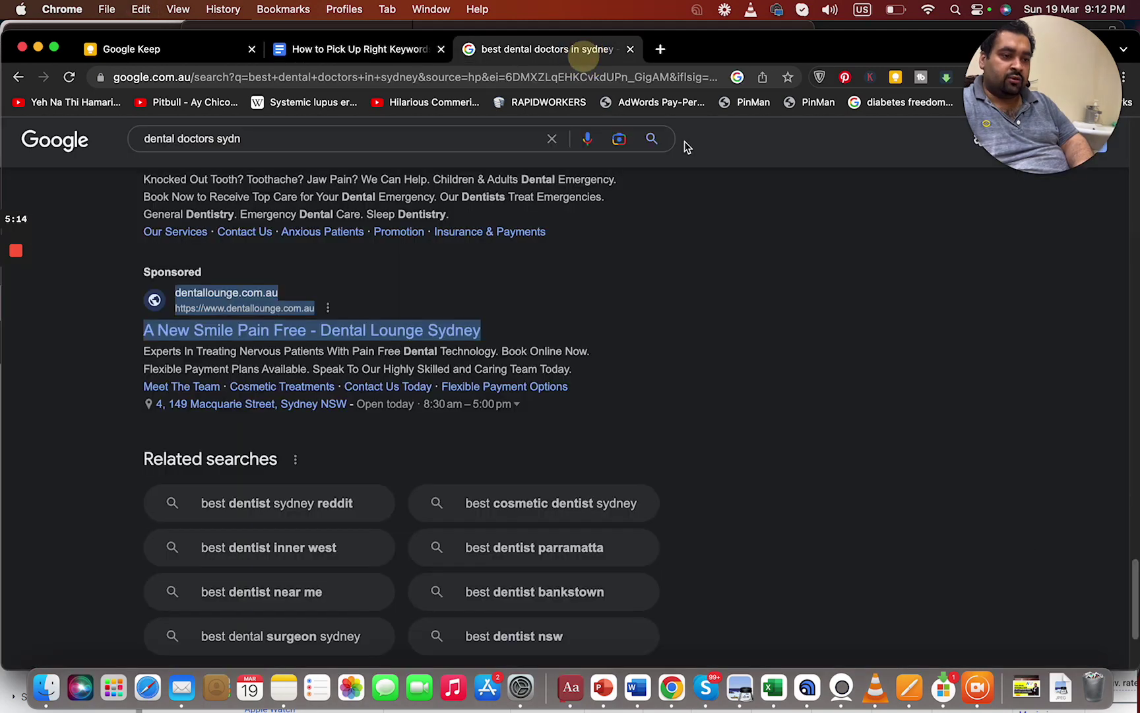
pyautogui.moveTo(1136, 574); pyautogui.dragTo(1135, 132)
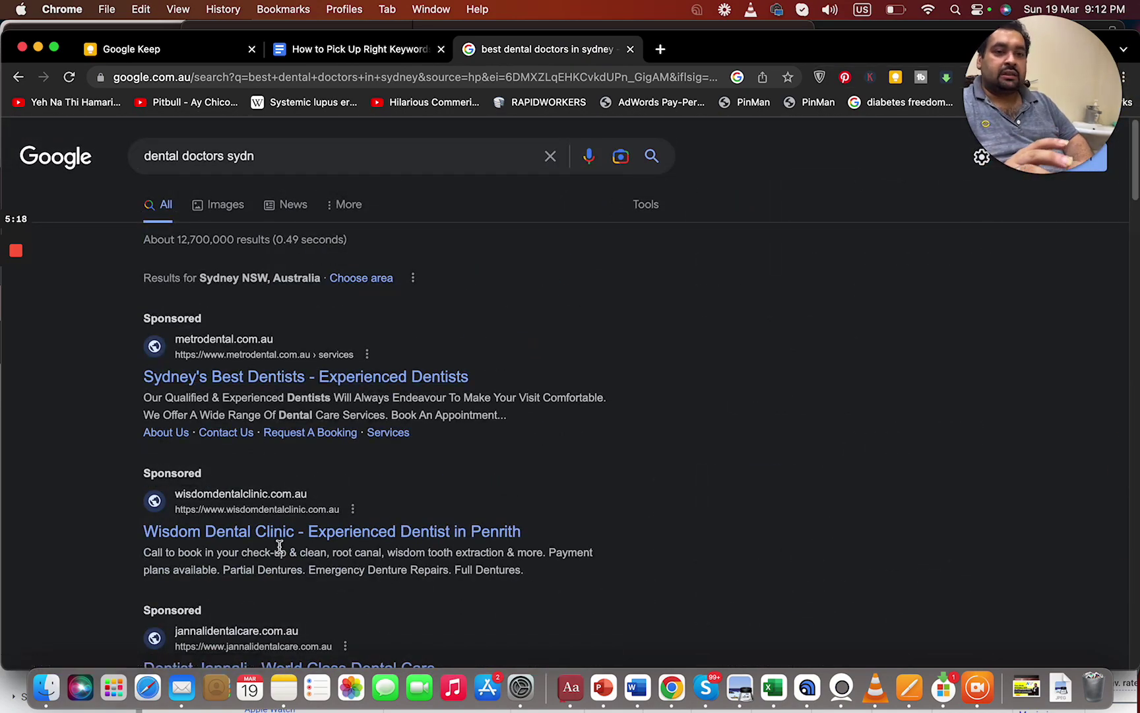
pyautogui.click(316, 55)
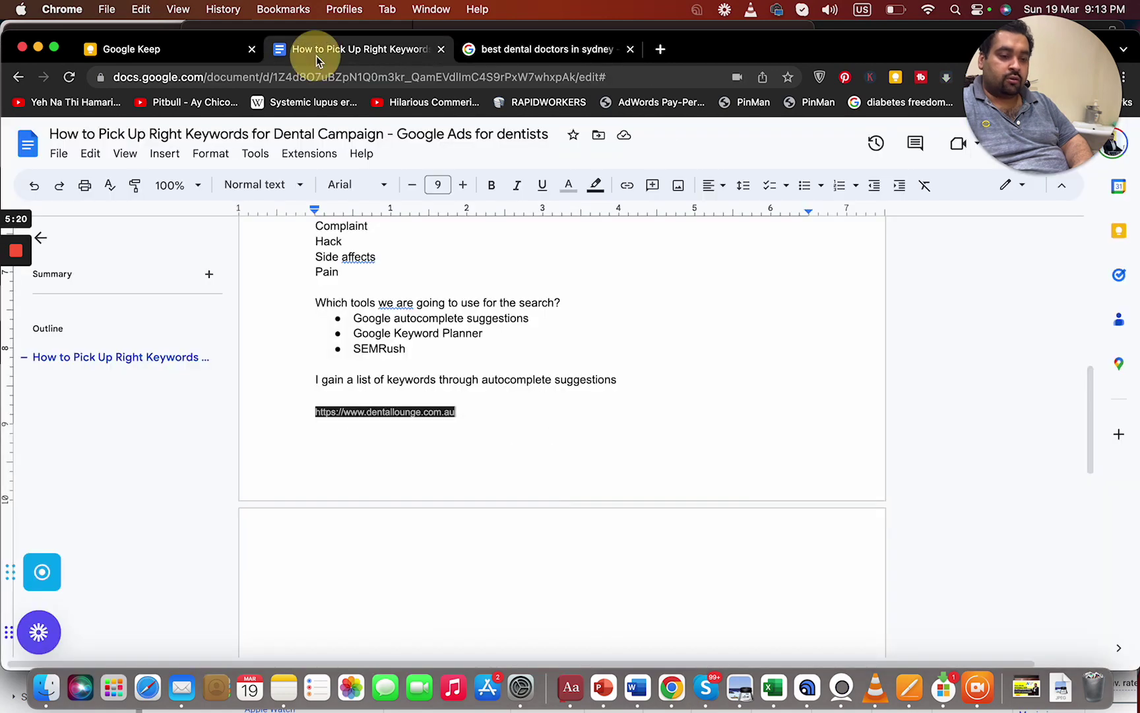
pyautogui.click(360, 409)
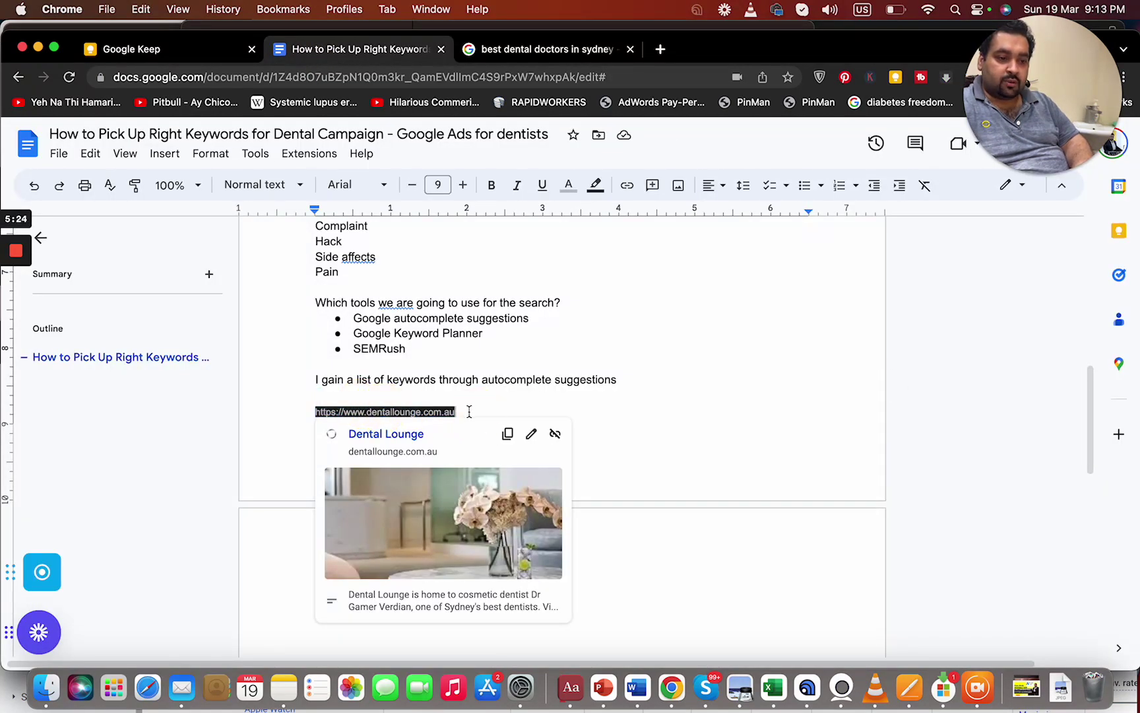
pyautogui.click(371, 411)
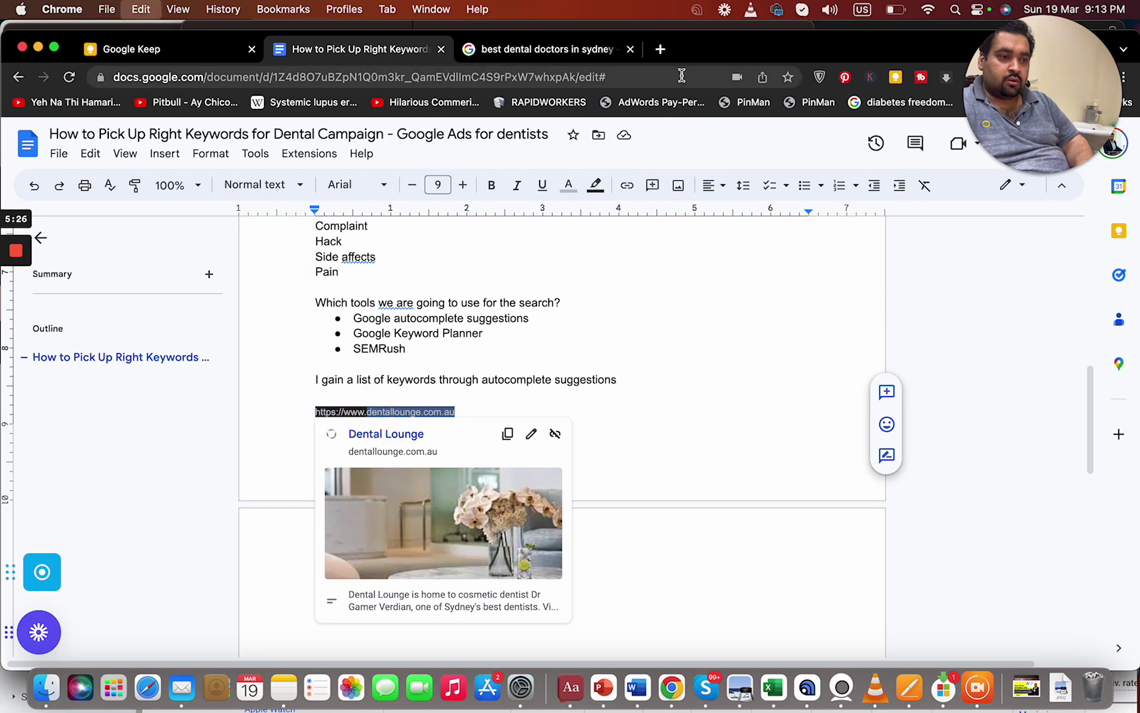
# - Open the Semrush domain overview for dentallounge.com.au in a new tab using the address semrush.com/info/dentallounge.com.au
pyautogui.click(660, 48)
pyautogui.write('sem')
pyautogui.press('Right')
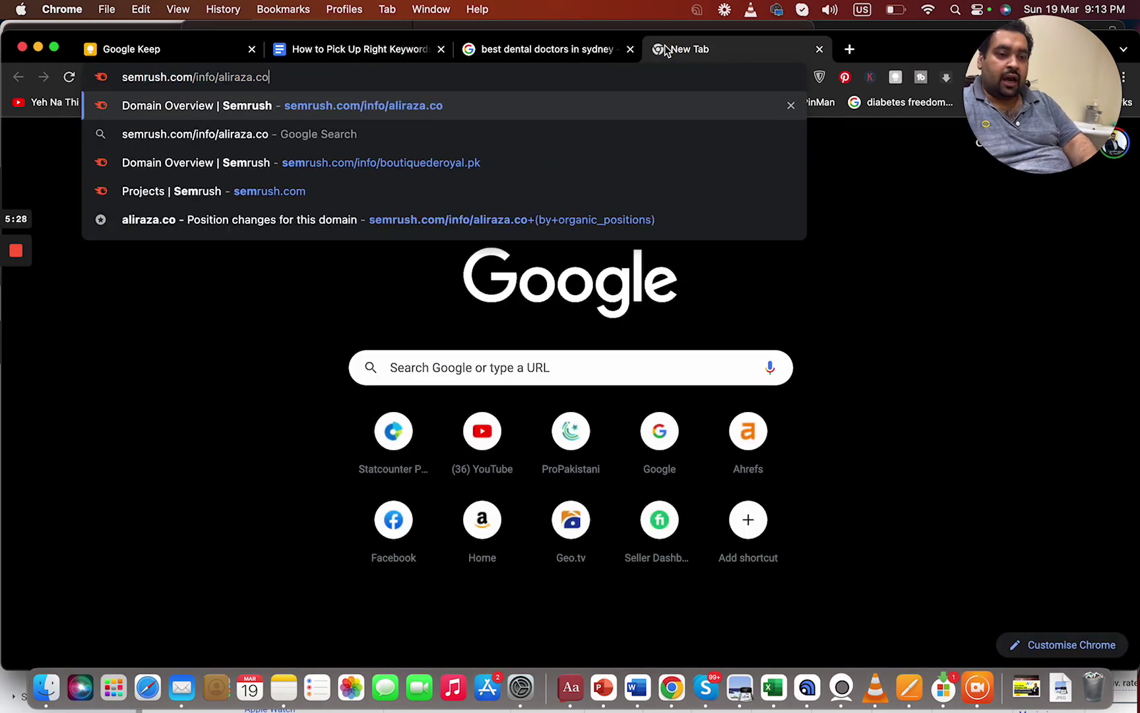
pyautogui.press('BackSpace')
pyautogui.press('BackSpace')
pyautogui.press('BackSpace')
pyautogui.press('BackSpace')
pyautogui.press('BackSpace')
pyautogui.press('BackSpace')
pyautogui.press('BackSpace')
pyautogui.press('BackSpace')
pyautogui.press('BackSpace')
pyautogui.press('BackSpace')
pyautogui.write('dentallounge.com.au')
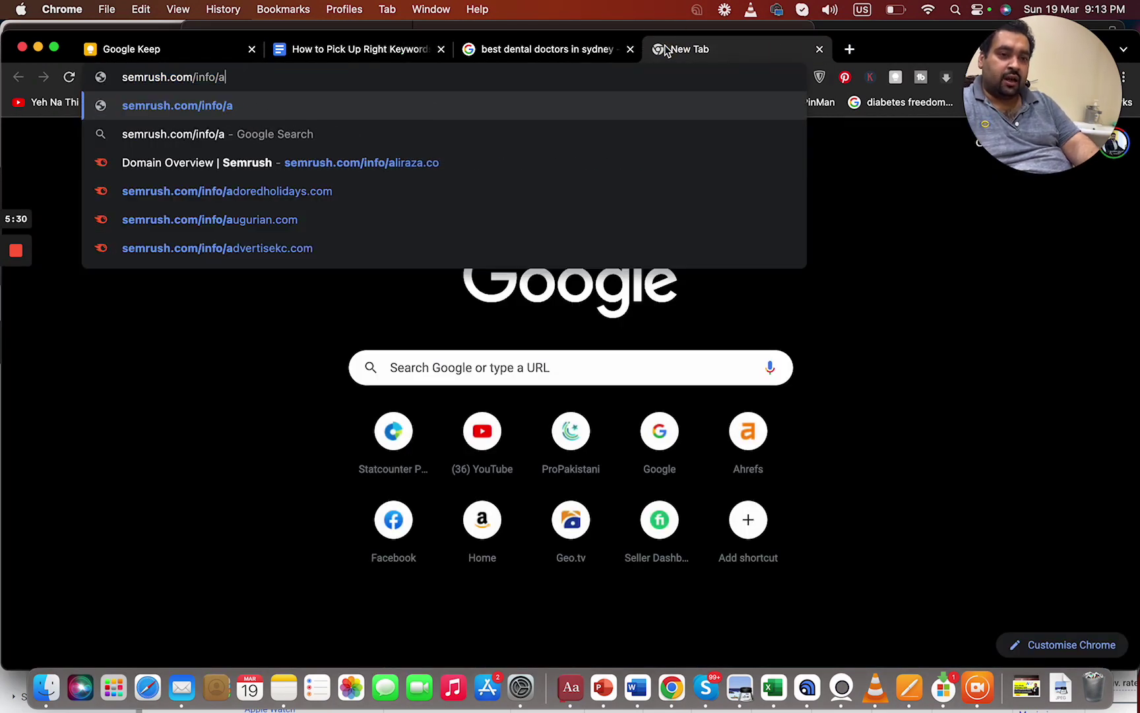
pyautogui.press('Return')
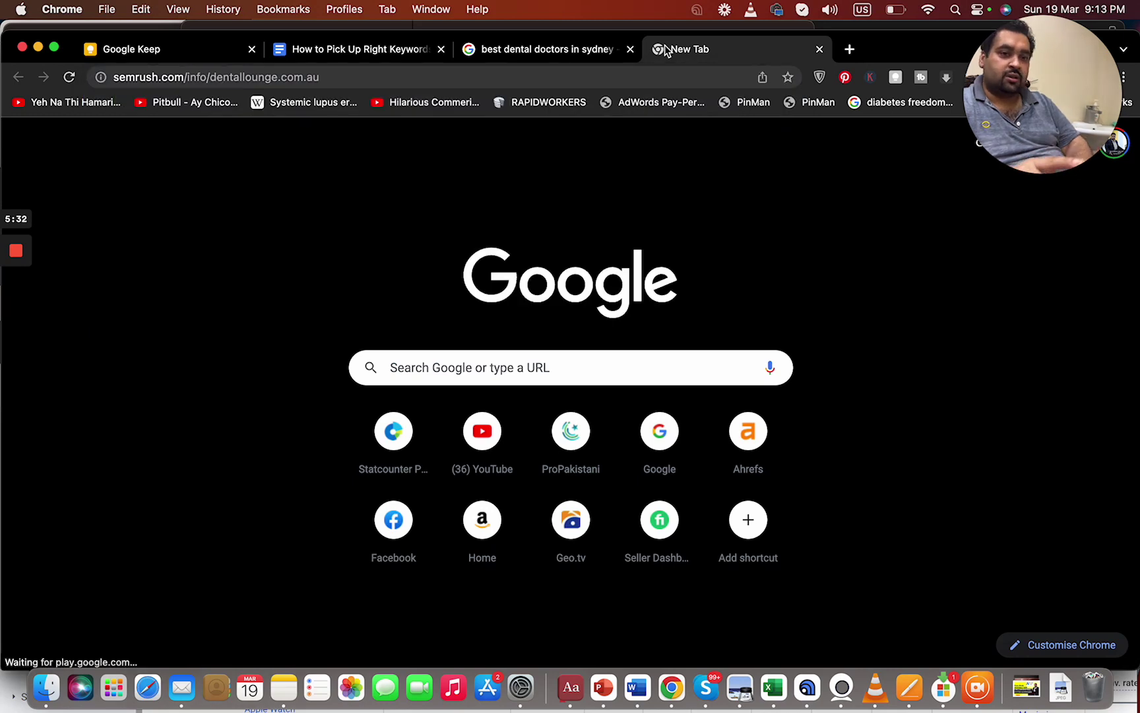
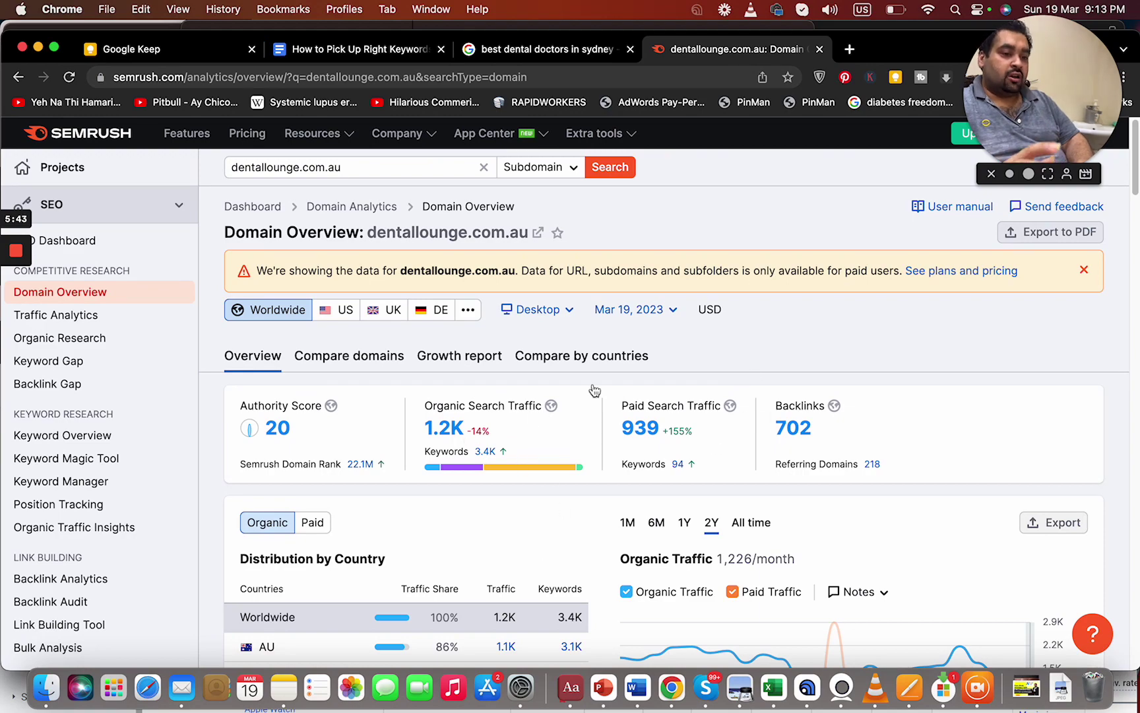
# - Examine the domain's top paid and organic keywords, pasting the first truncated organic keyword into the address bar to read it in full
pyautogui.moveTo(1136, 209); pyautogui.dragTo(1133, 445)
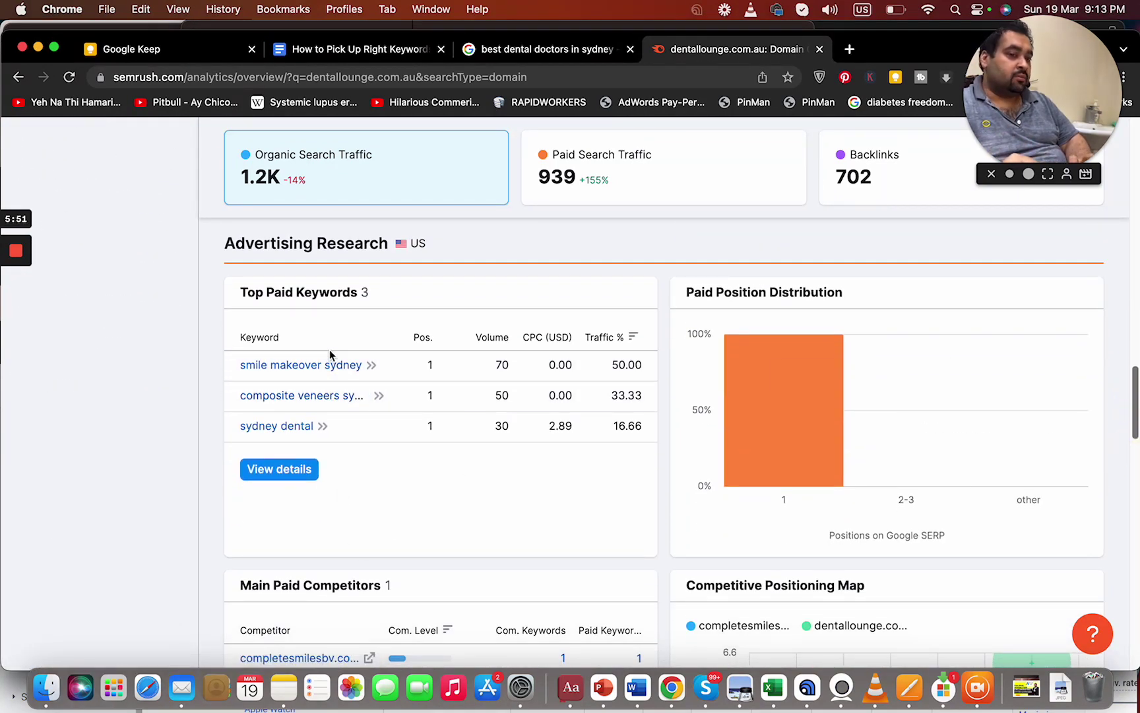
pyautogui.moveTo(1135, 402); pyautogui.dragTo(1116, 273)
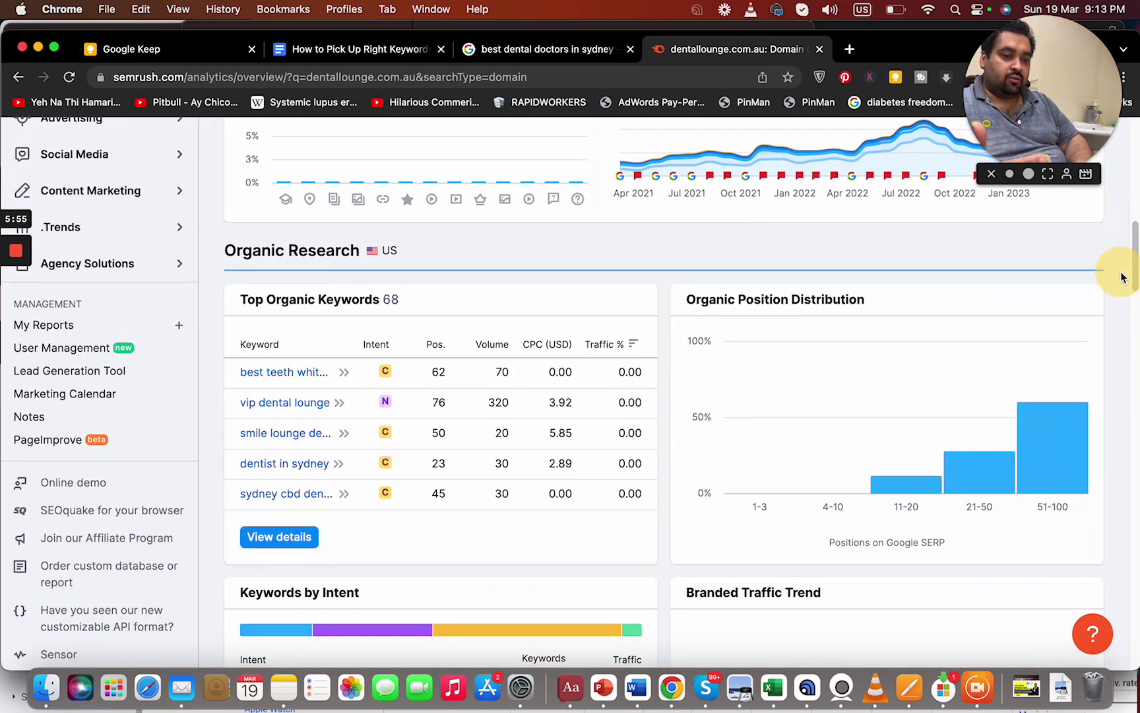
pyautogui.rightClick(265, 375)
pyautogui.click(291, 451)
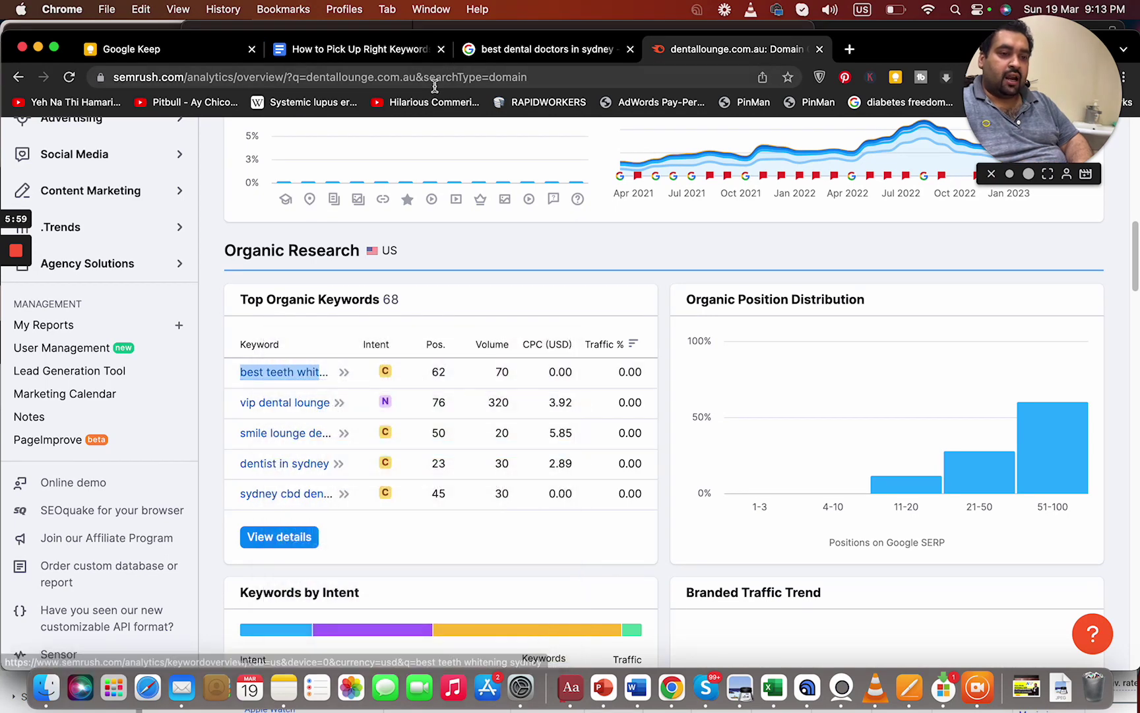
pyautogui.click(434, 78)
pyautogui.press('super+v')
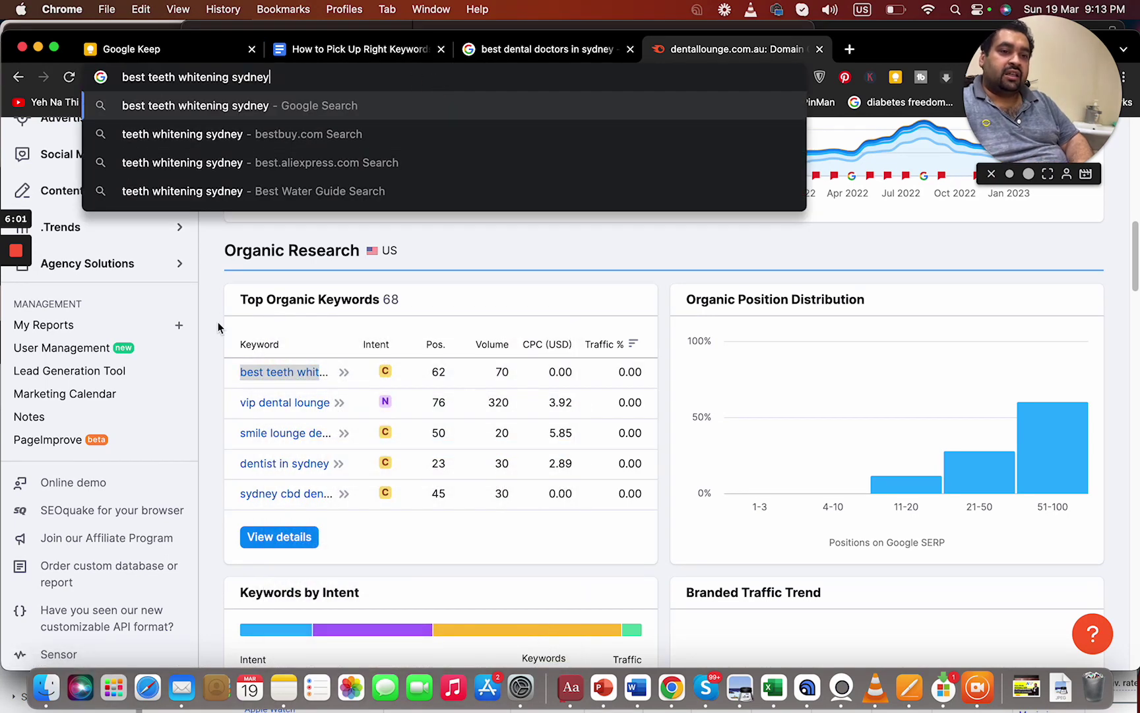
pyautogui.click(298, 313)
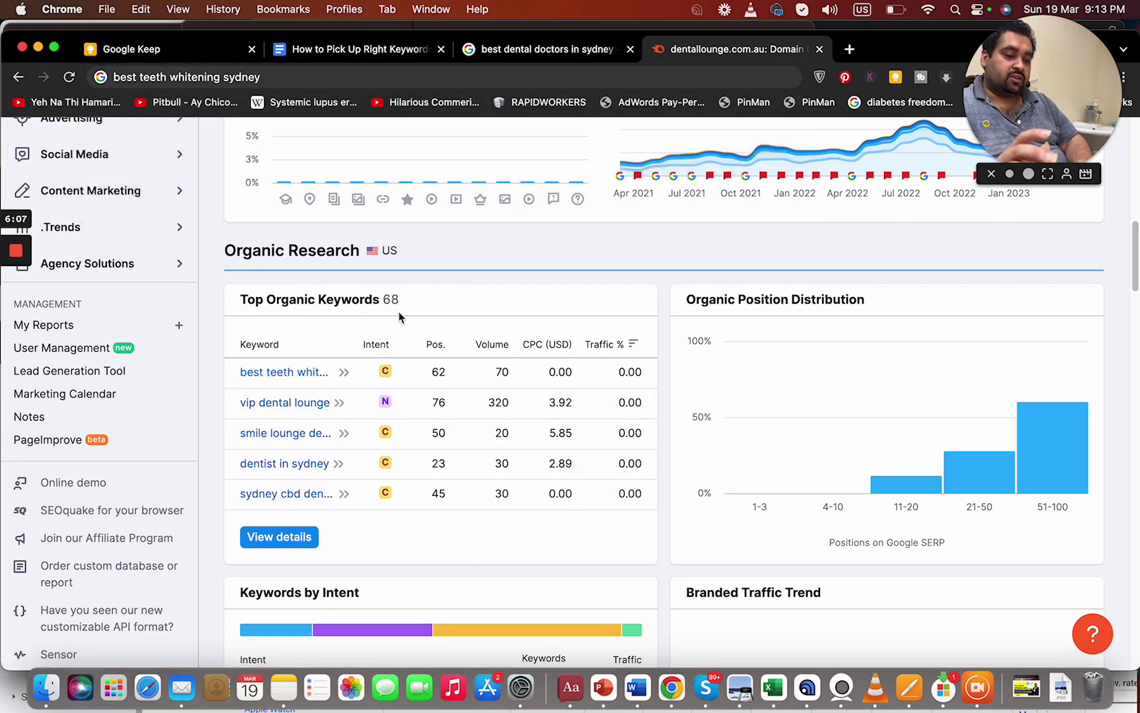
# - Set the domain overview's country to Australia and go to the top paid keywords under Advertising Research
pyautogui.moveTo(1134, 218); pyautogui.dragTo(1134, 137)
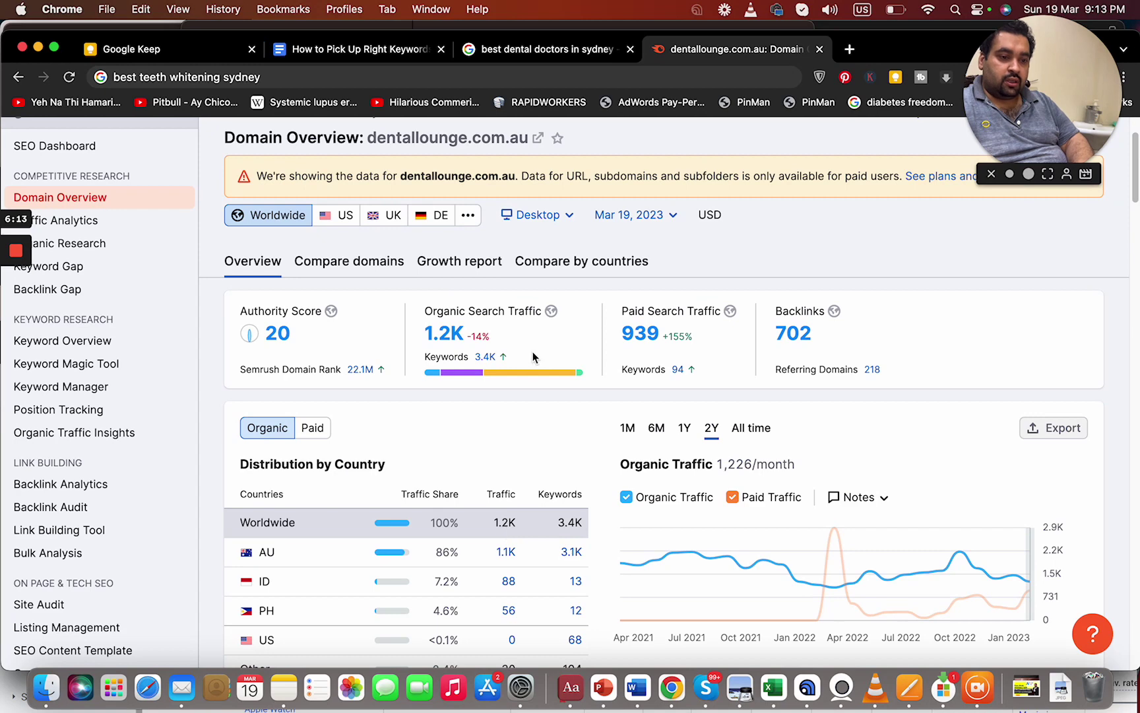
pyautogui.click(468, 215)
pyautogui.write('aus')
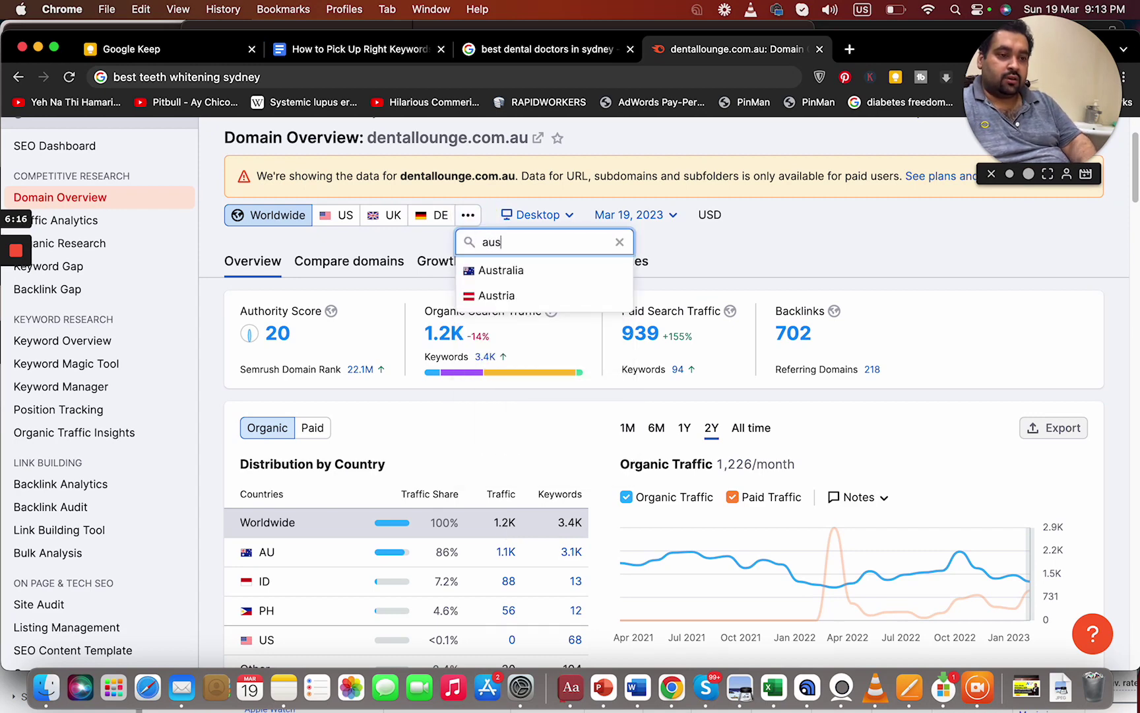
pyautogui.click(499, 272)
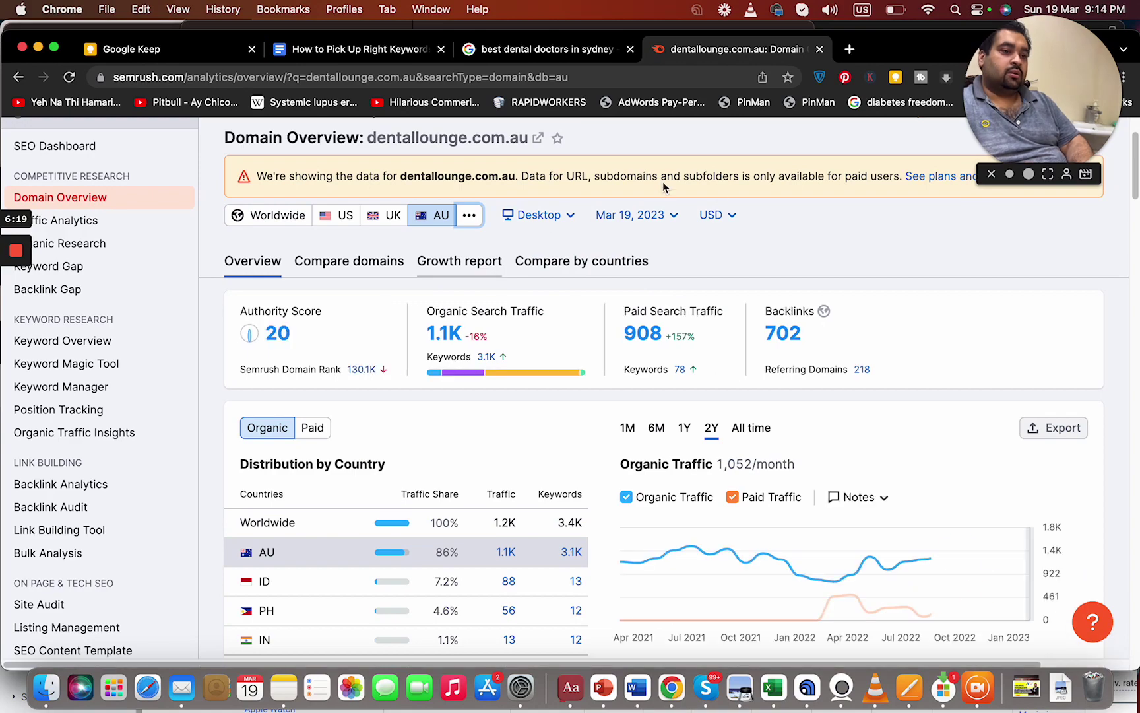
pyautogui.moveTo(1135, 181); pyautogui.dragTo(1133, 390)
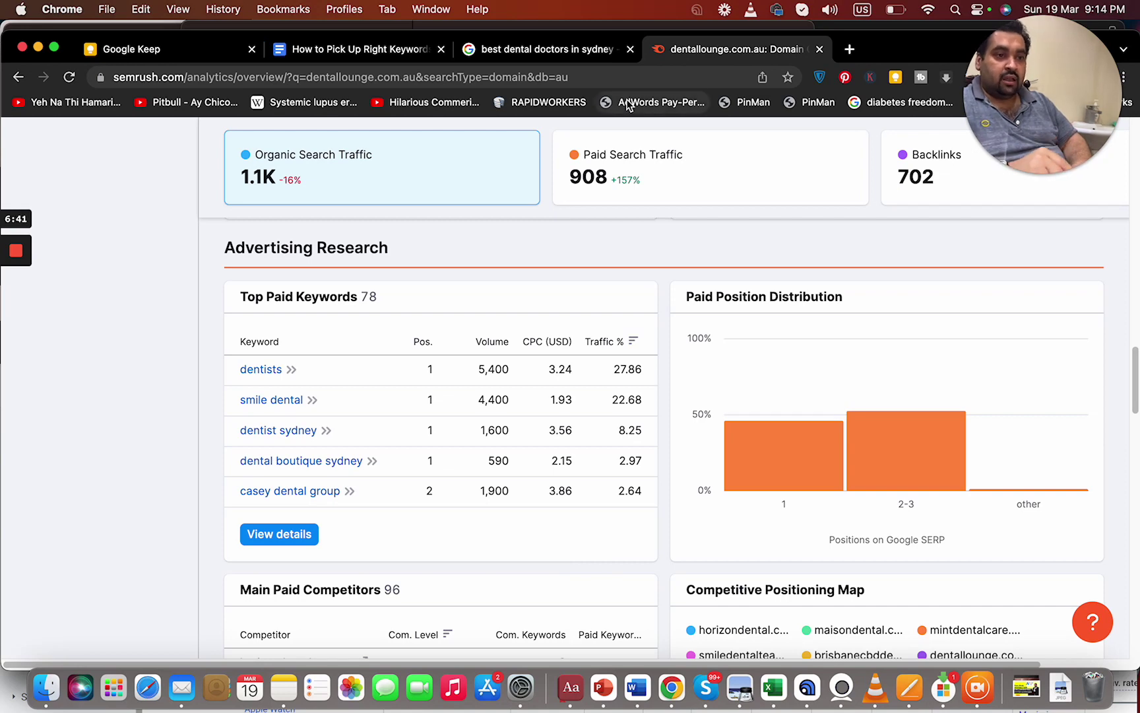
# - Check the competitor link in the notes and review the domain's sample text ads in the Semrush overview
pyautogui.click(345, 54)
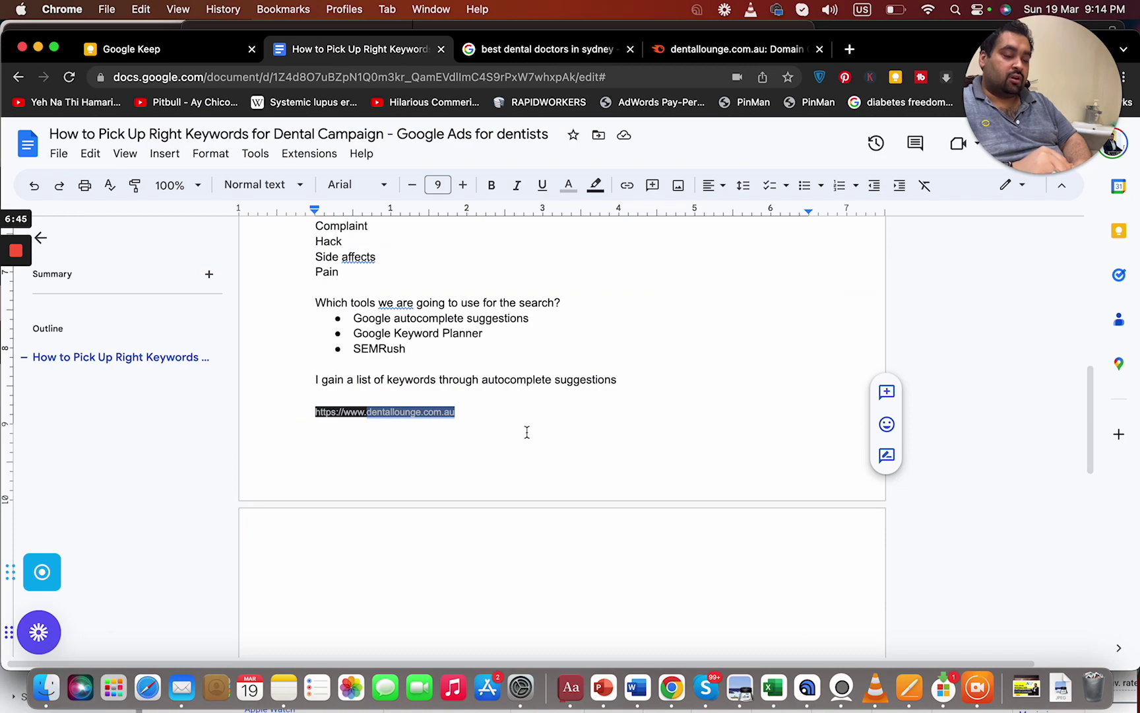
pyautogui.click(716, 41)
pyautogui.scroll(-10, 1122, 429)
pyautogui.scroll(4, 1127, 513)
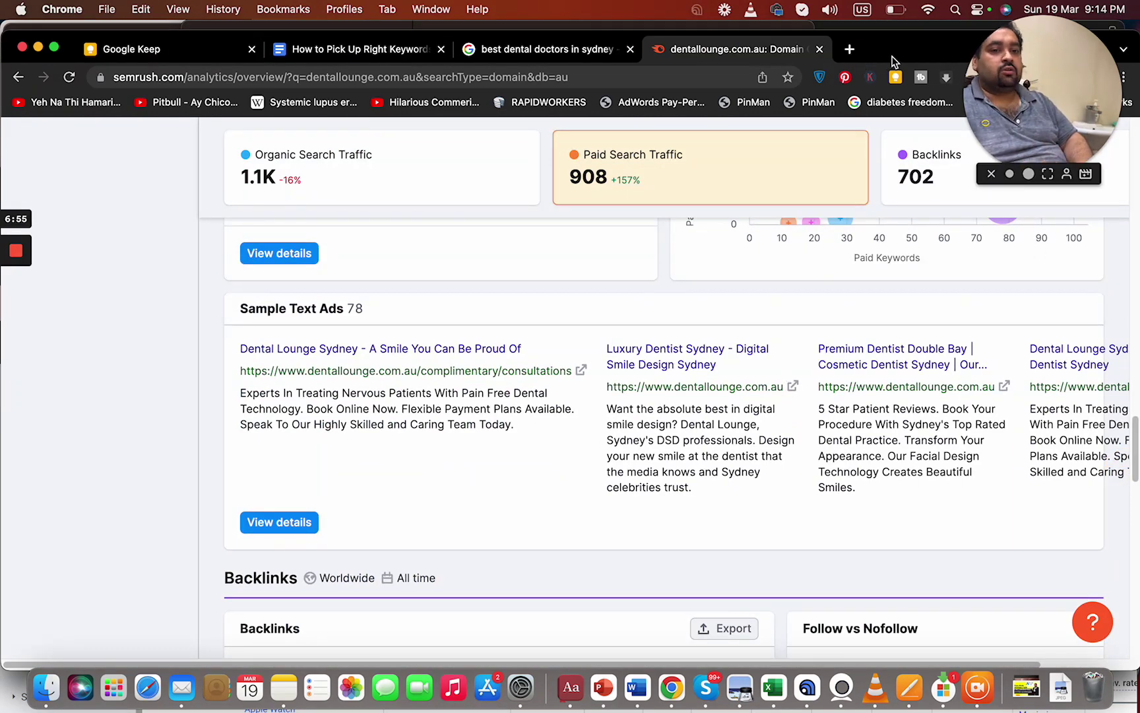
# - Search Google for "google ads mcc" in a new tab and open the Google Ads manager accounts result
pyautogui.click(850, 49)
pyautogui.write('google ')
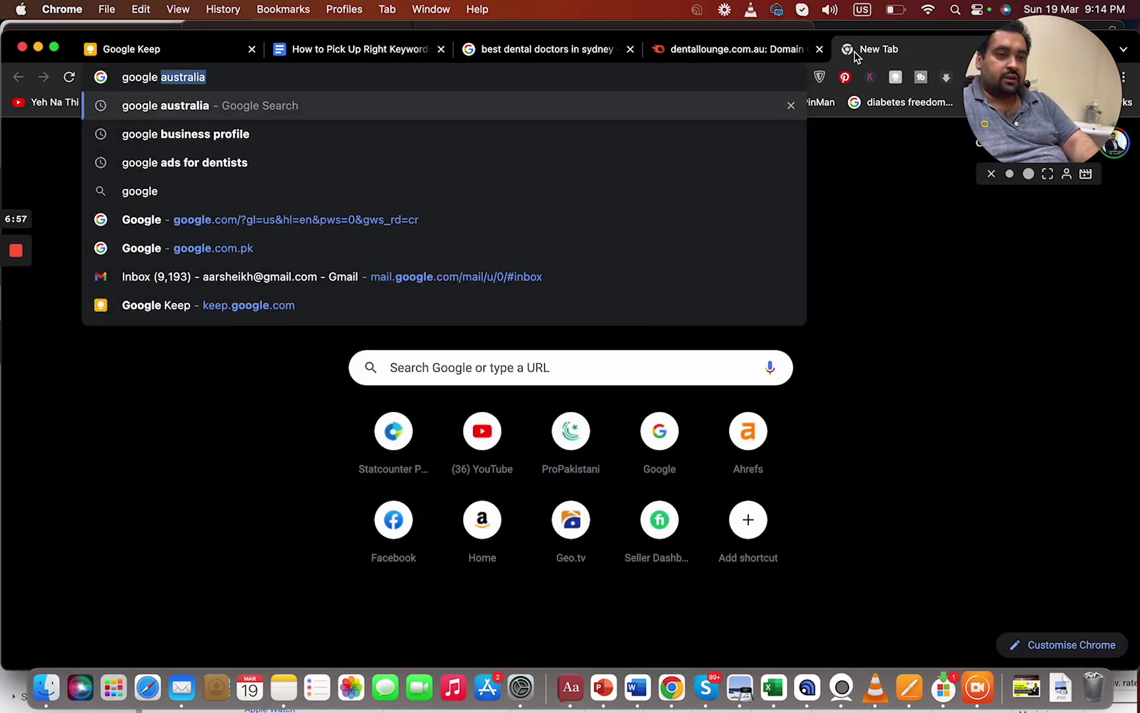
pyautogui.write('ads mcc')
pyautogui.press('Return')
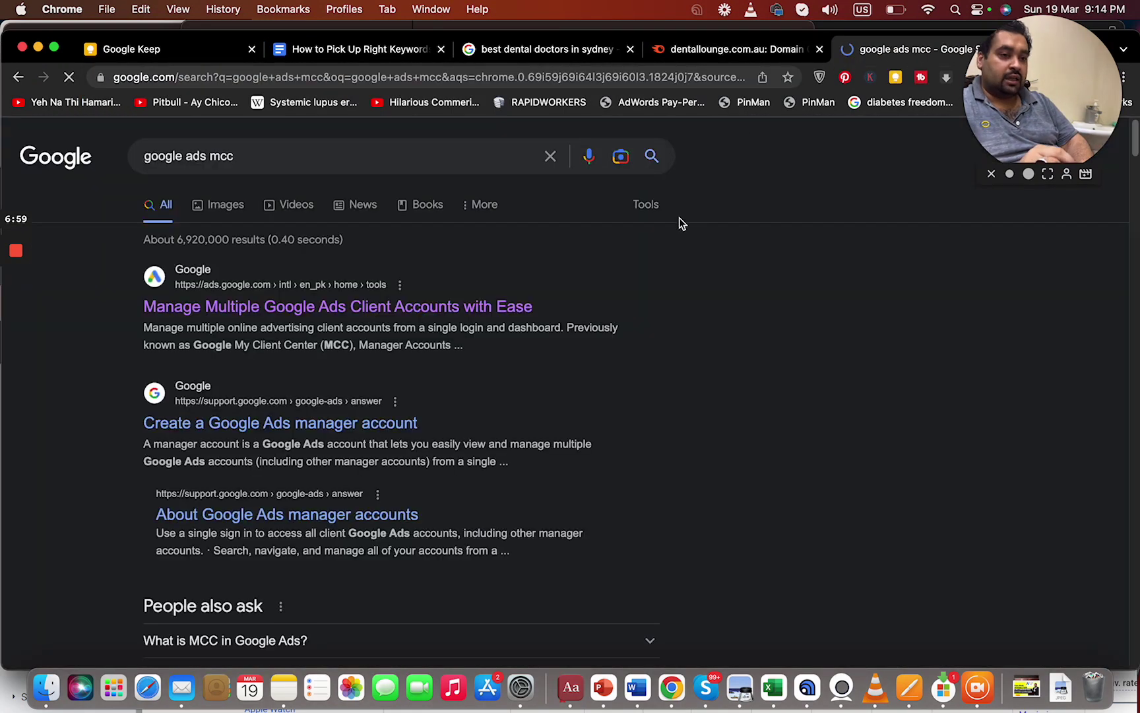
pyautogui.click(414, 307)
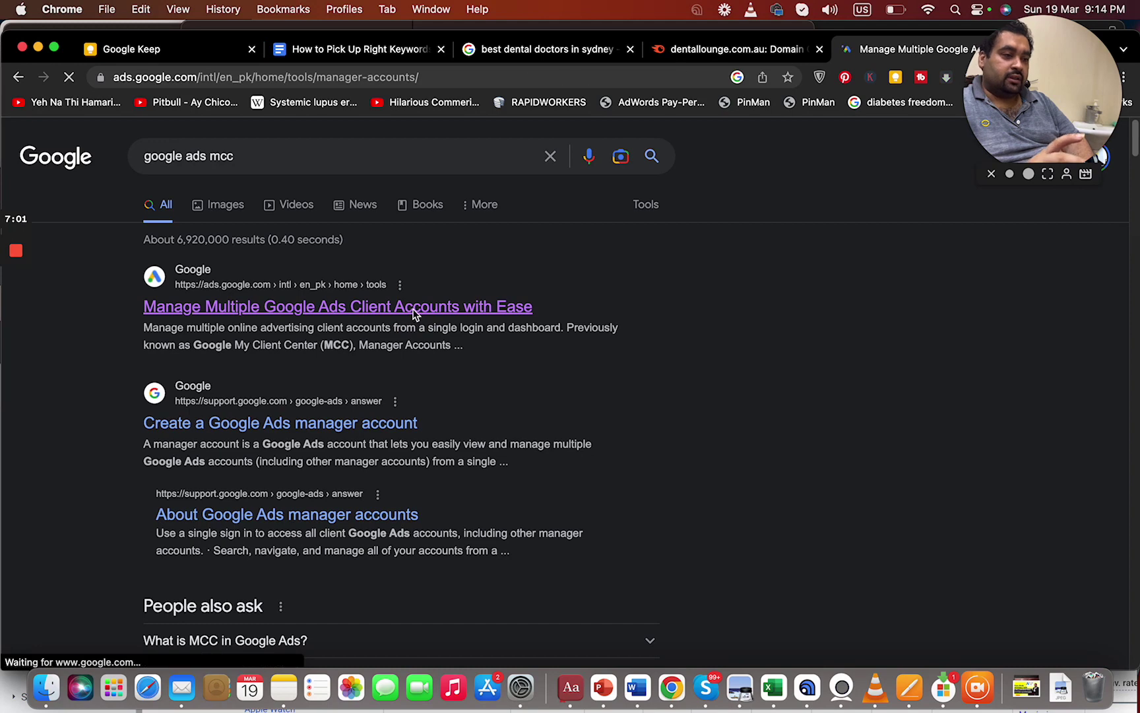
# - Sign in to Google Ads and select the MCC Aarswebs manager account
pyautogui.moveTo(1060, 89); pyautogui.dragTo(1059, 350)
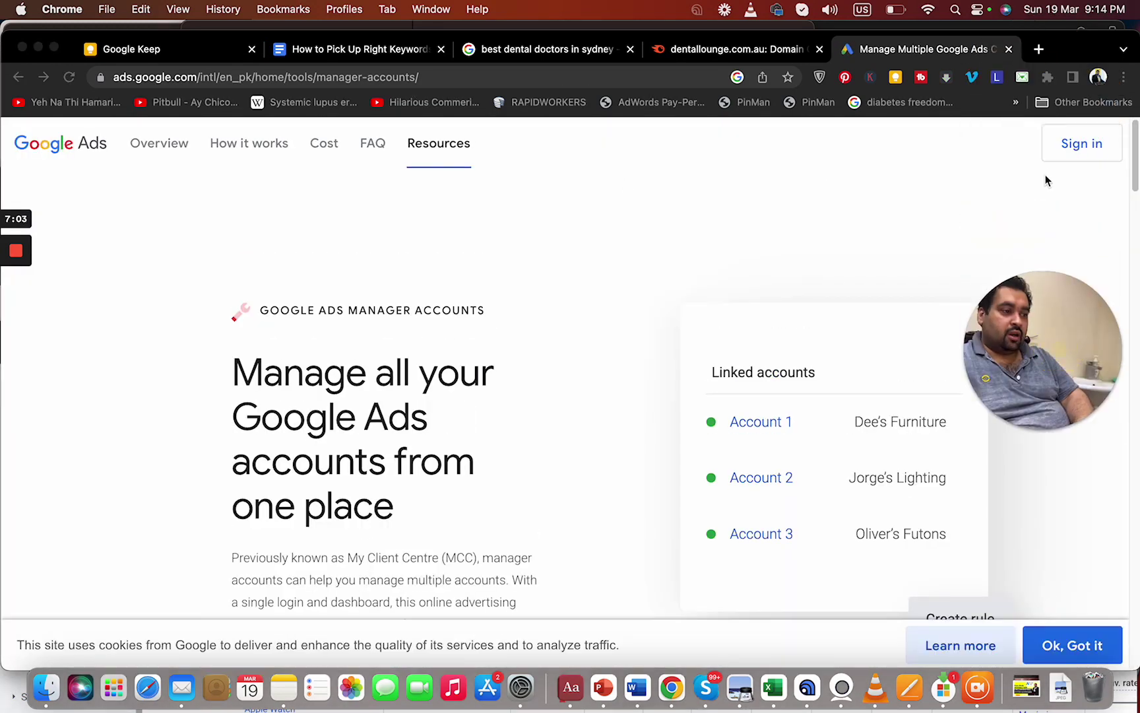
pyautogui.click(1052, 156)
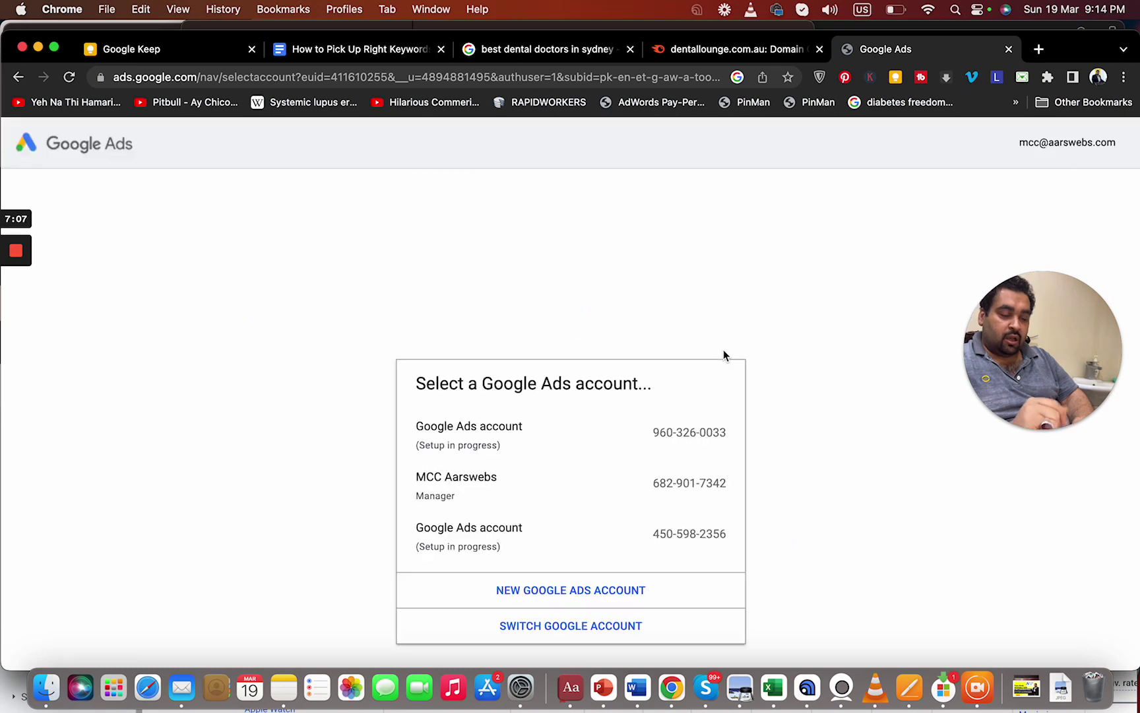
pyautogui.click(556, 485)
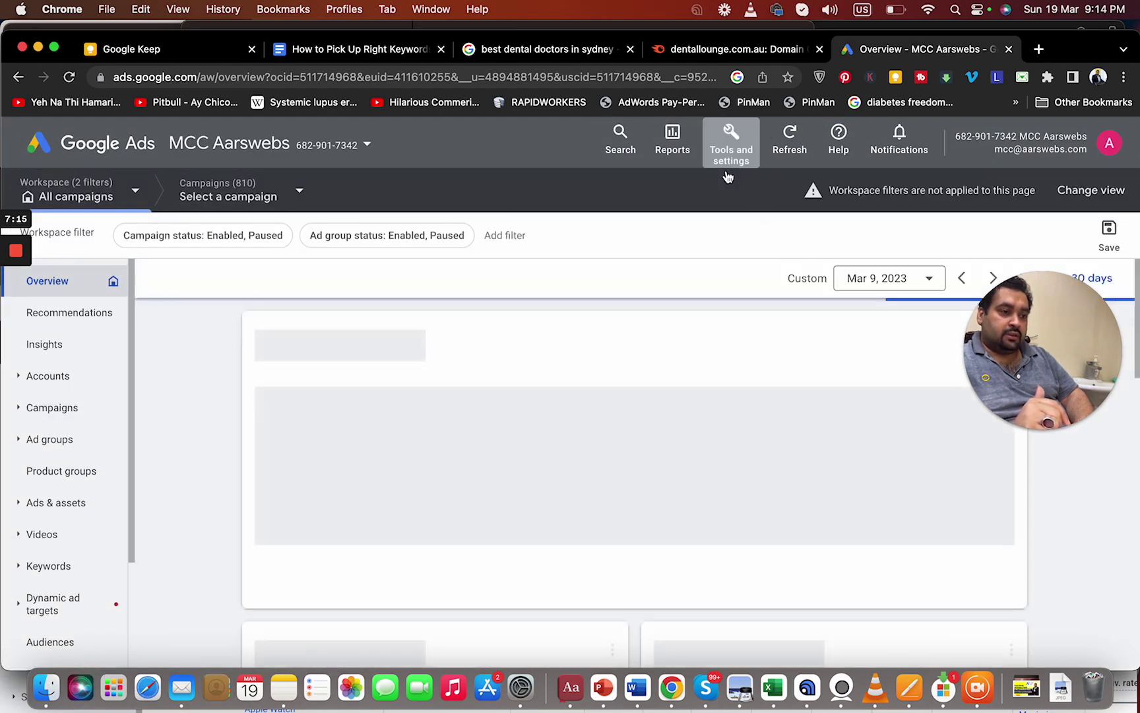
# - Dismiss the payment and tax alerts and open Keyword Planner from the planning tools
pyautogui.click(730, 170)
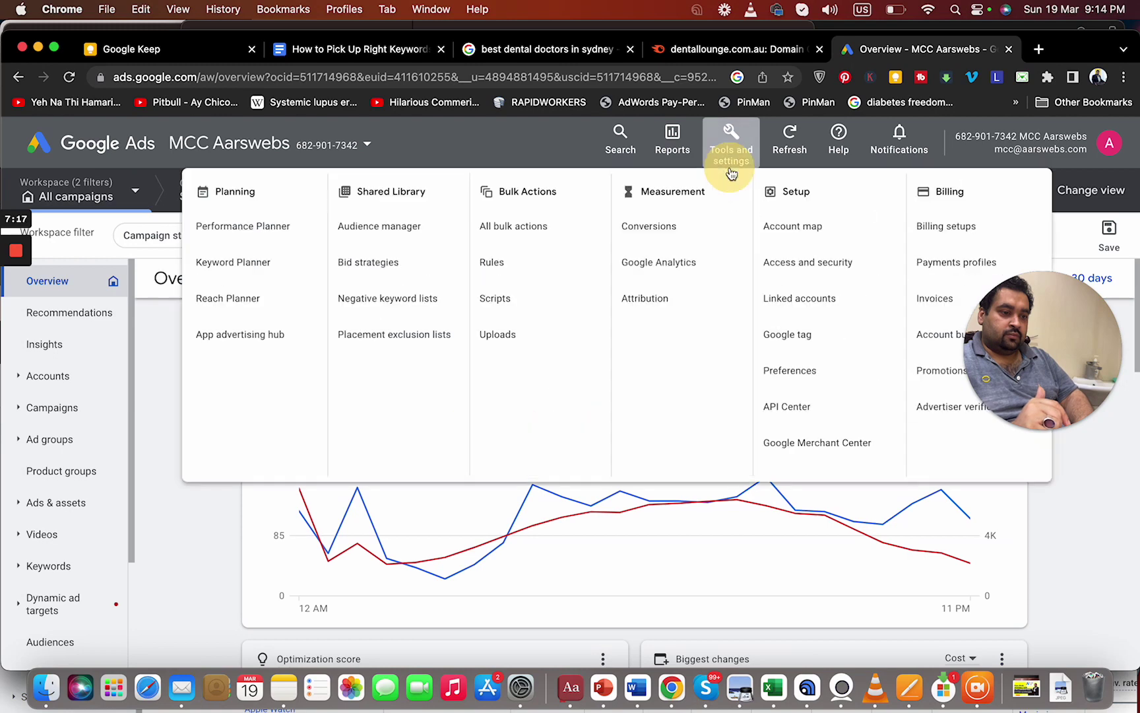
pyautogui.click(731, 170)
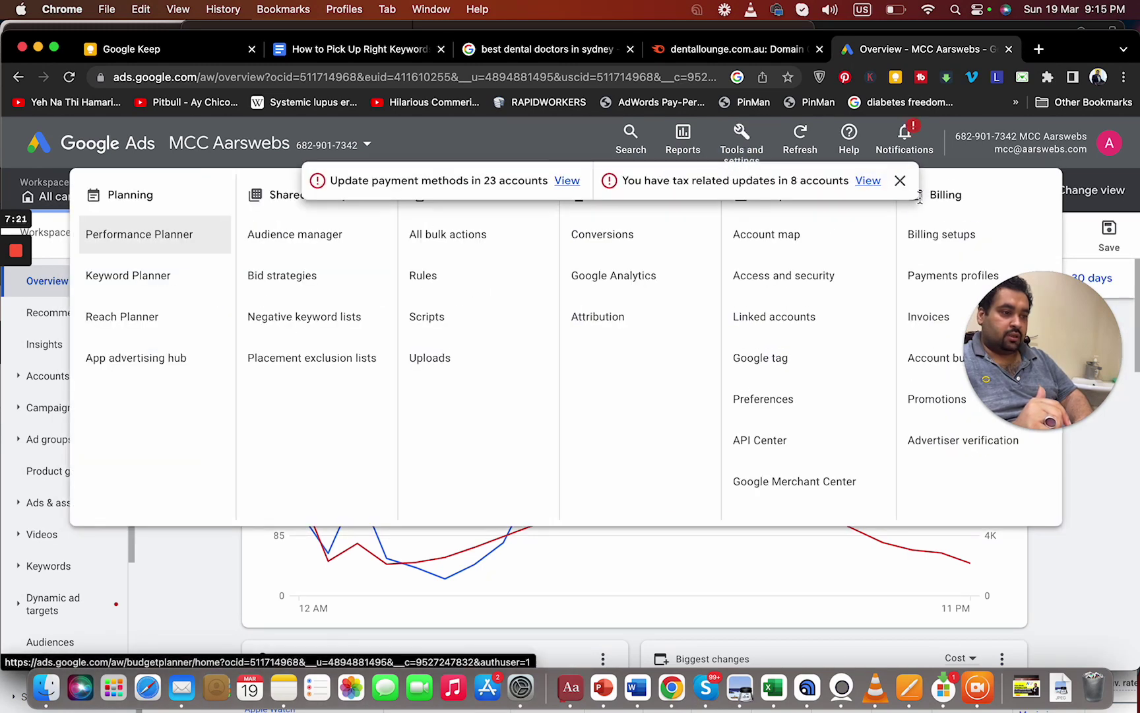
pyautogui.click(901, 184)
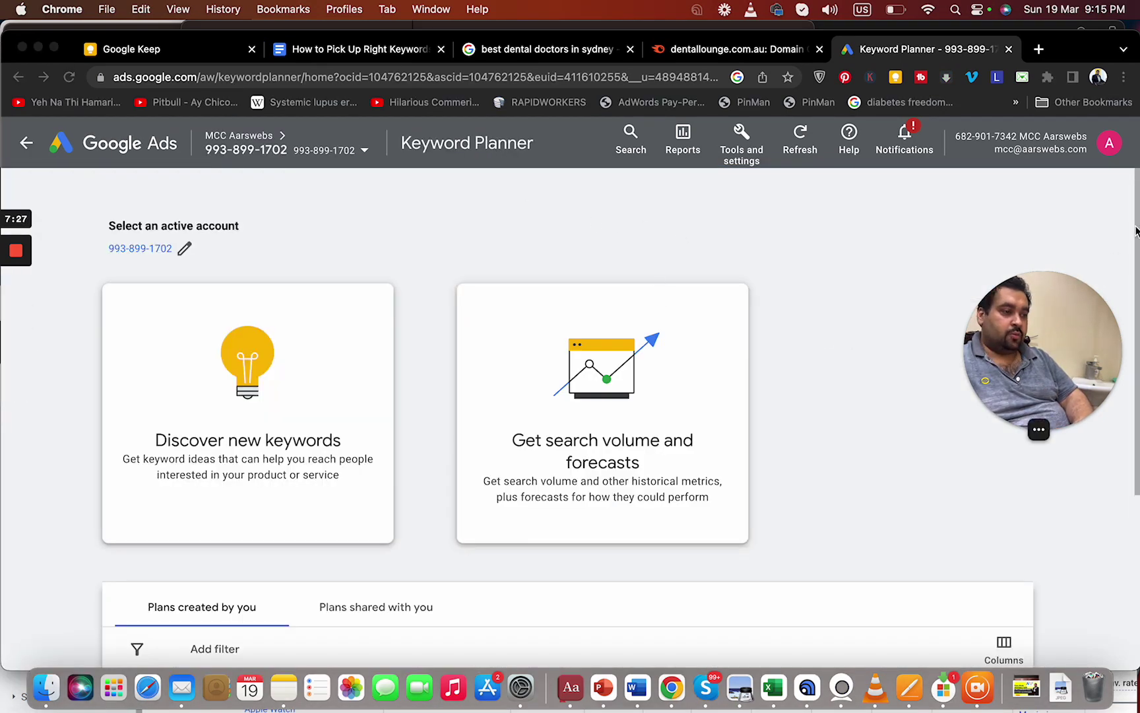
# - Look over Keyword Planner and its place among the planning tools, and start Discover new keywords
pyautogui.scroll(-4, 1125, 350)
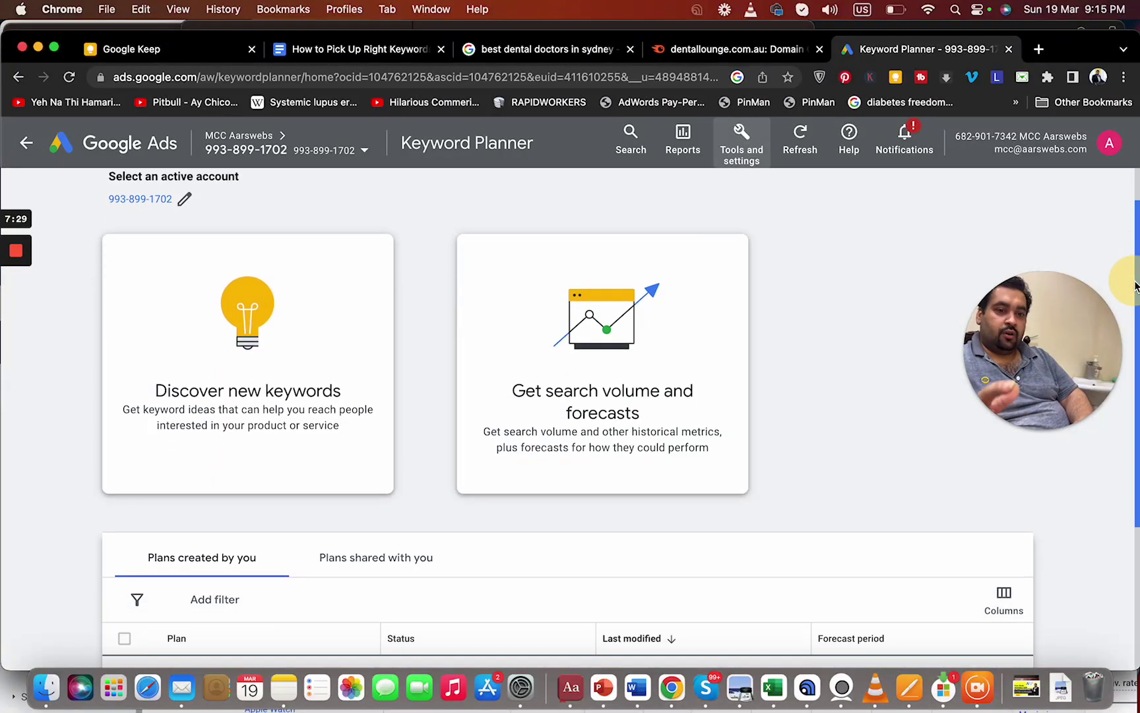
pyautogui.click(741, 160)
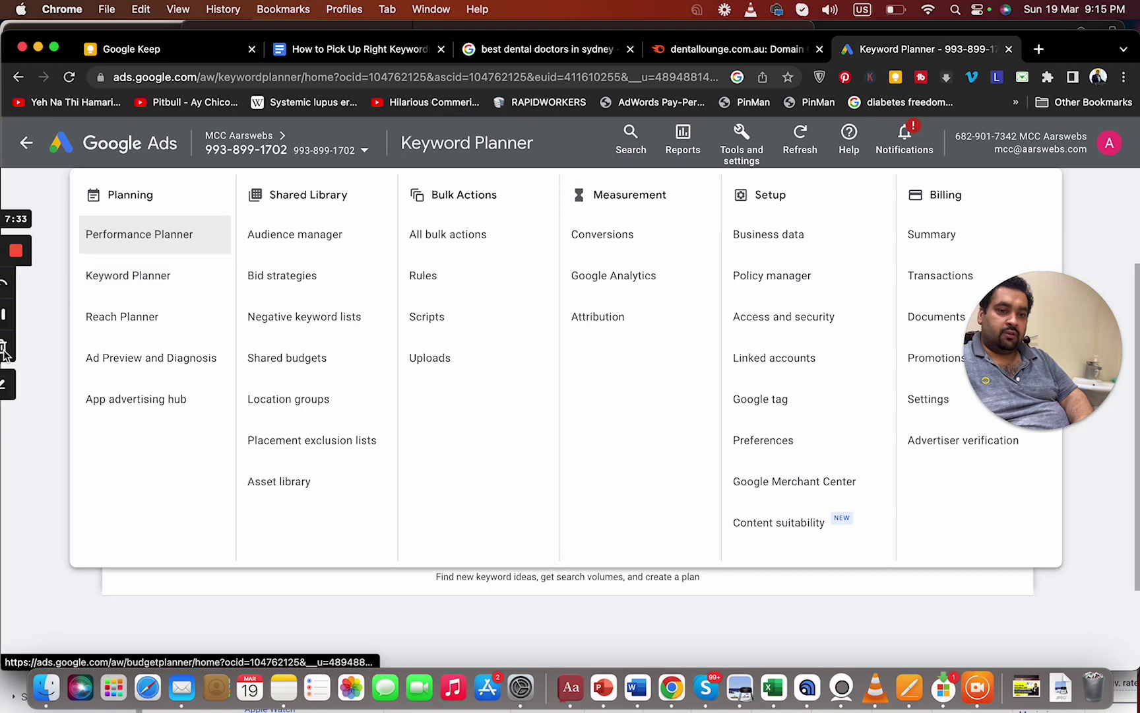
pyautogui.click(50, 404)
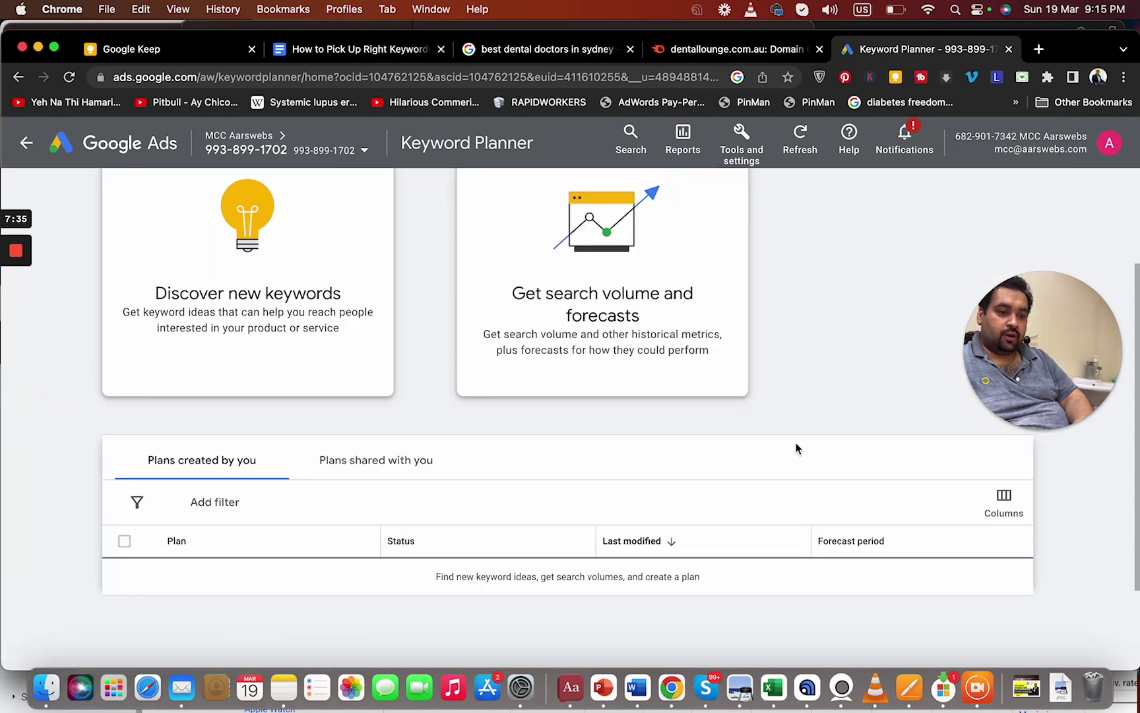
pyautogui.click(297, 360)
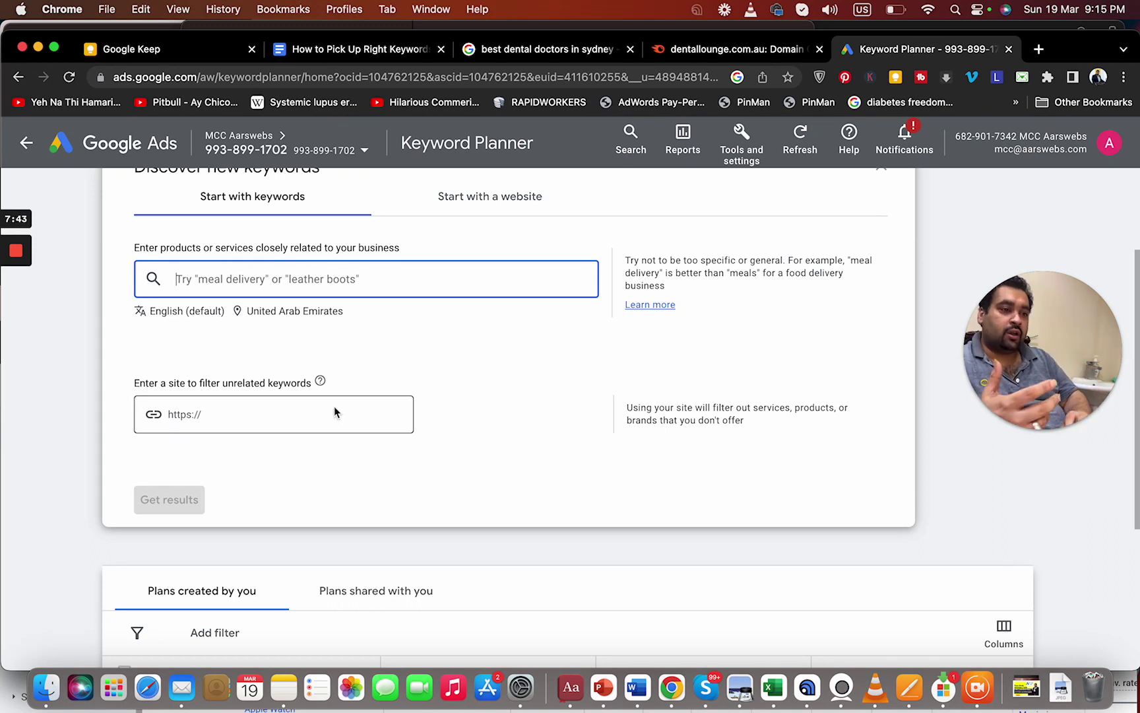
# - Copy the domain dentallounge.com.au from the address of the Semrush domain overview
pyautogui.click(719, 47)
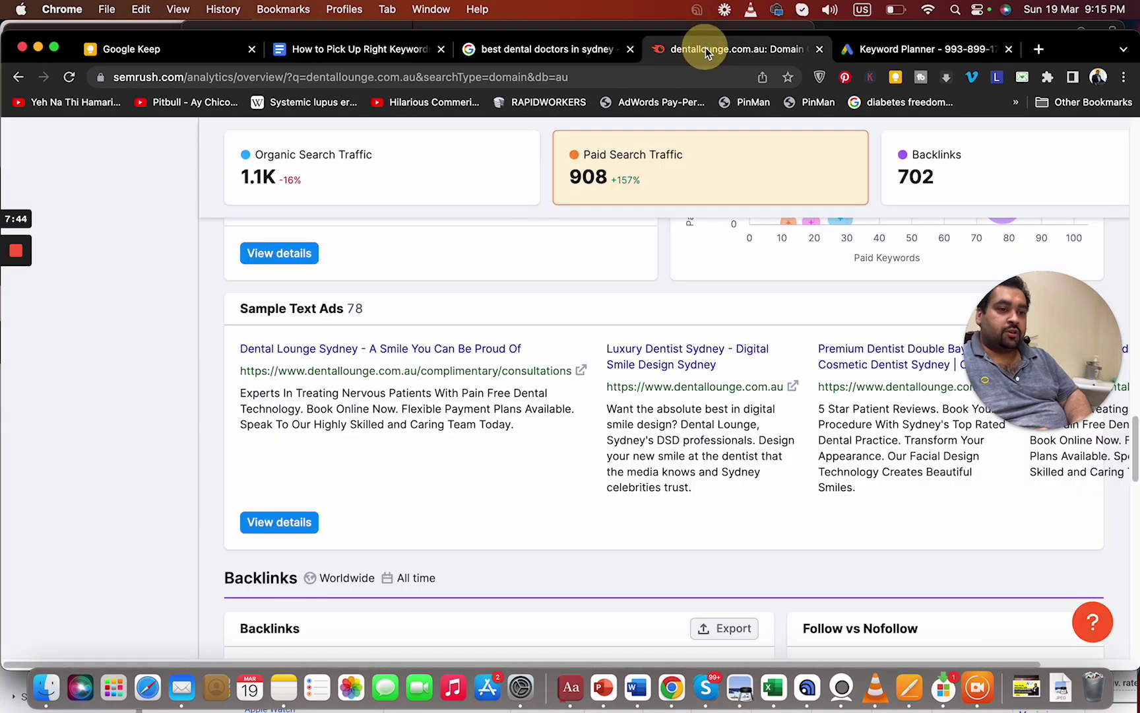
pyautogui.click(300, 77)
pyautogui.doubleClick(407, 78)
pyautogui.press('super+c')
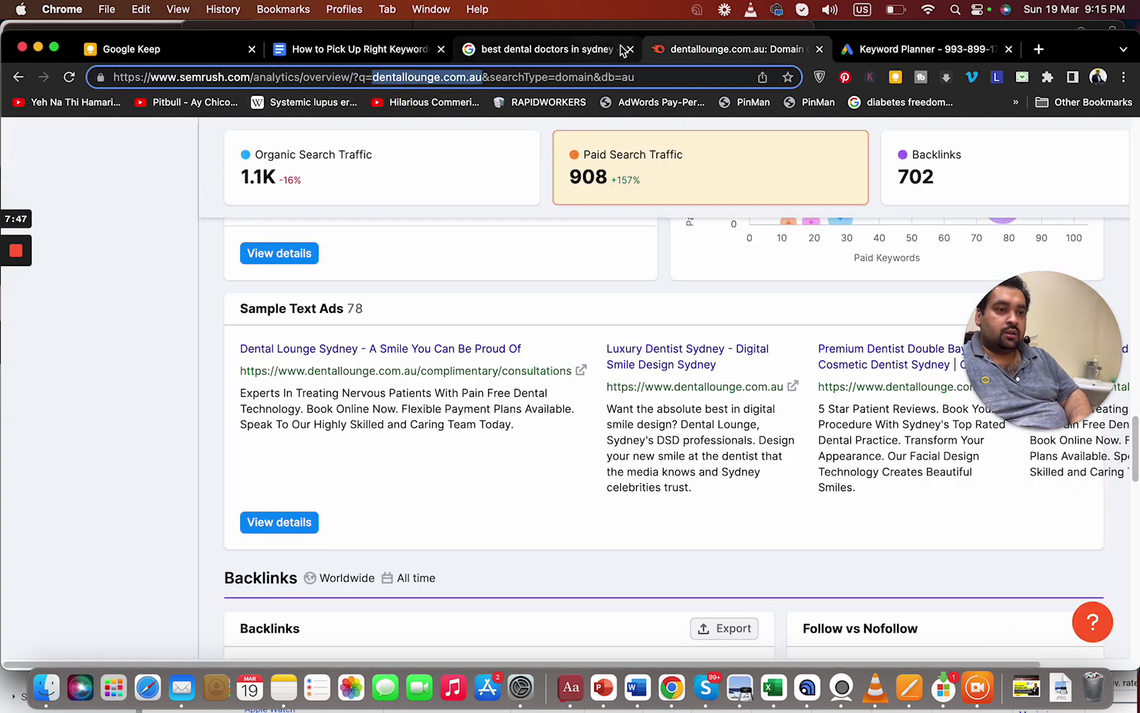
pyautogui.click(871, 58)
pyautogui.click(268, 412)
pyautogui.press('super+v')
pyautogui.click(170, 414)
pyautogui.write('https://')
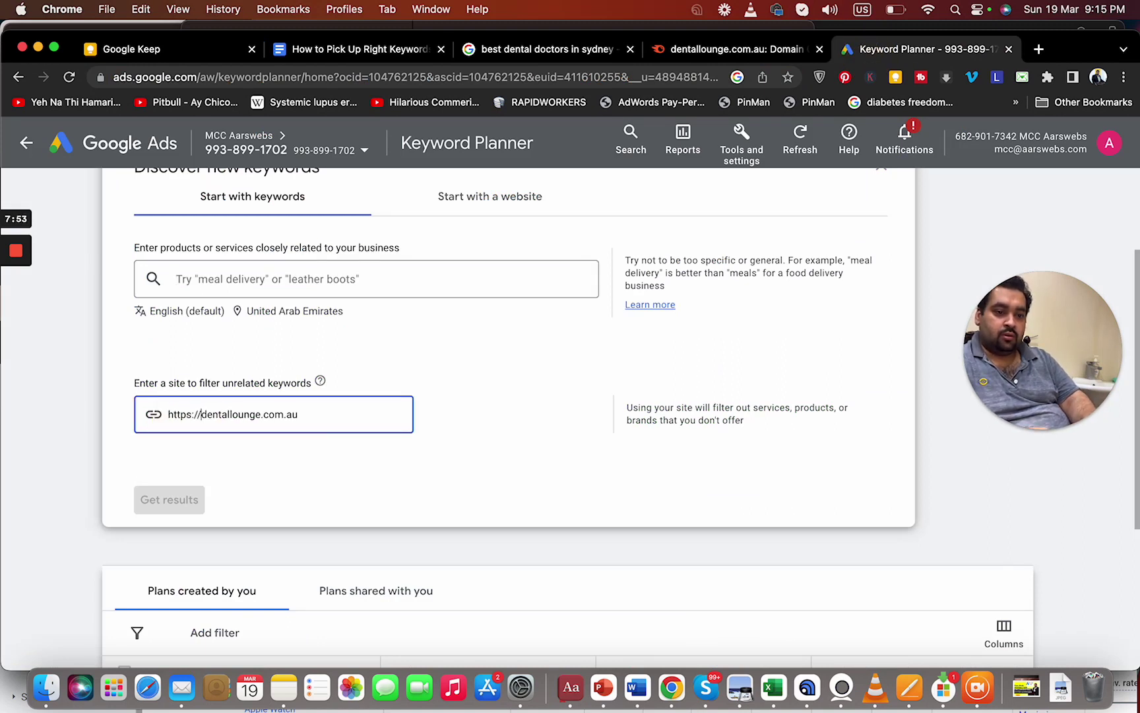
pyautogui.click(326, 420)
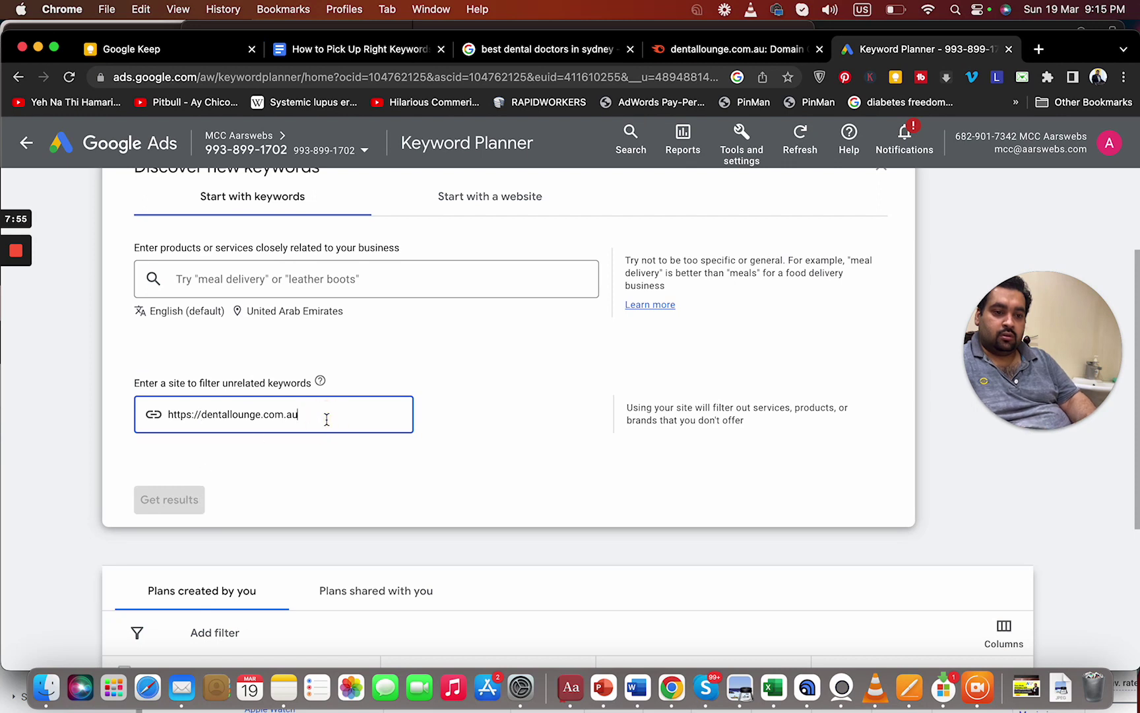
pyautogui.click(184, 499)
pyautogui.click(290, 420)
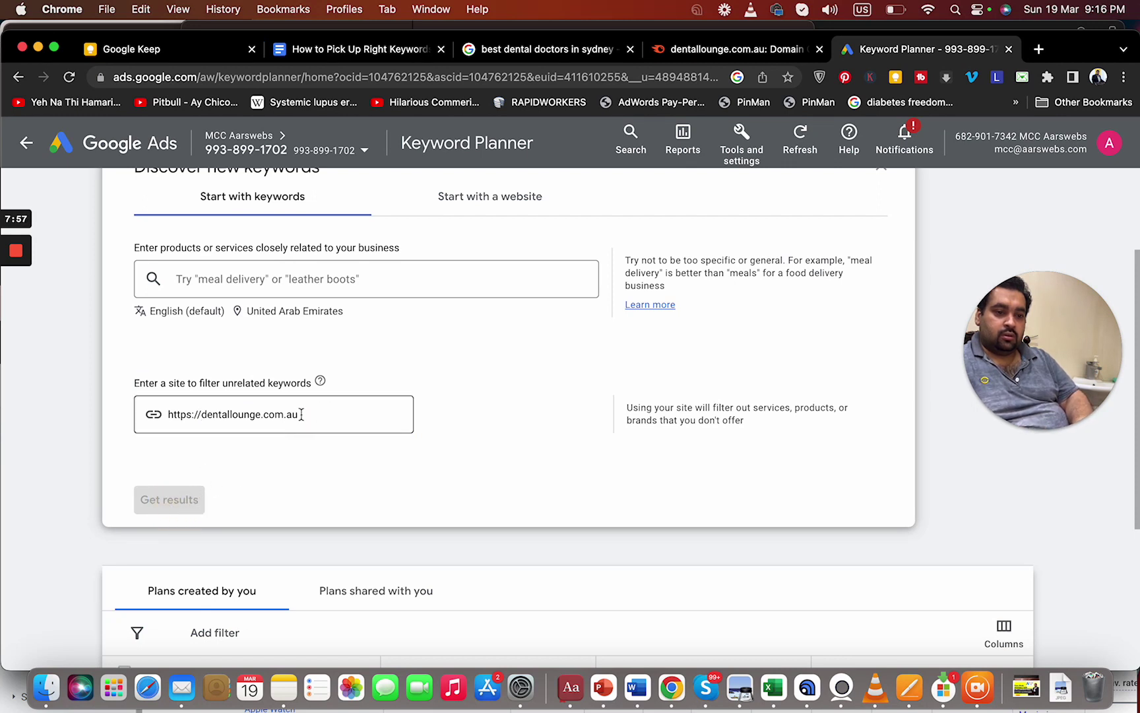
pyautogui.press('super+a')
pyautogui.press('super+c')
pyautogui.press('BackSpace')
pyautogui.click(485, 217)
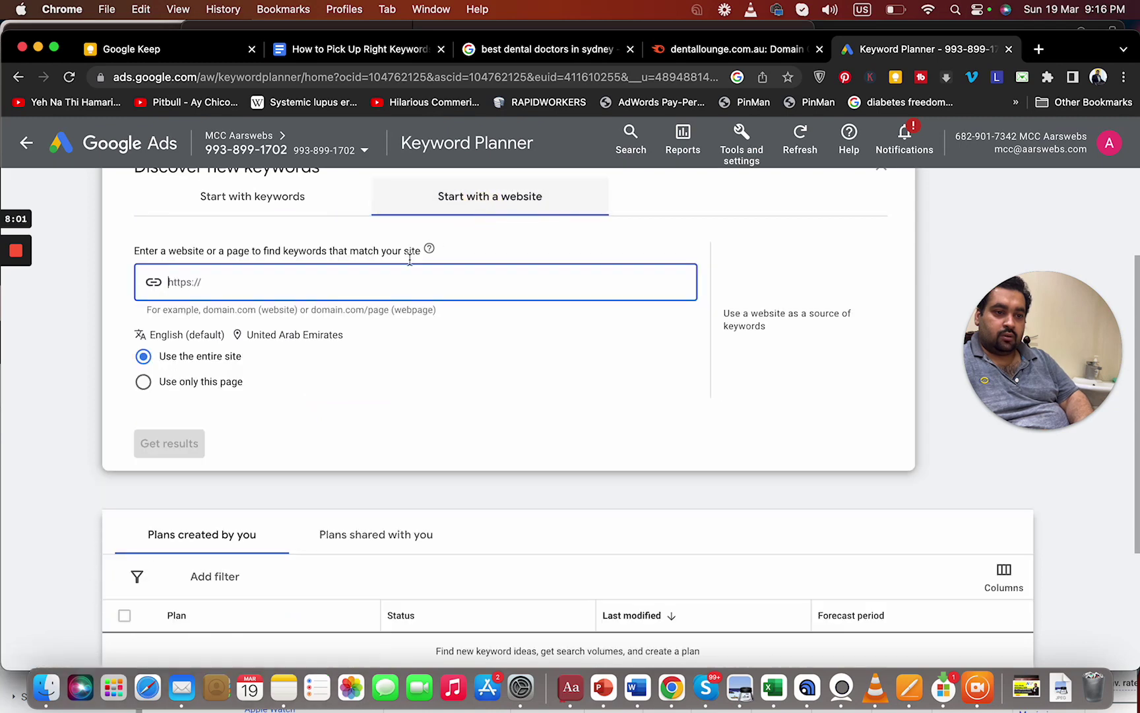
pyautogui.press('super+v')
pyautogui.click(170, 454)
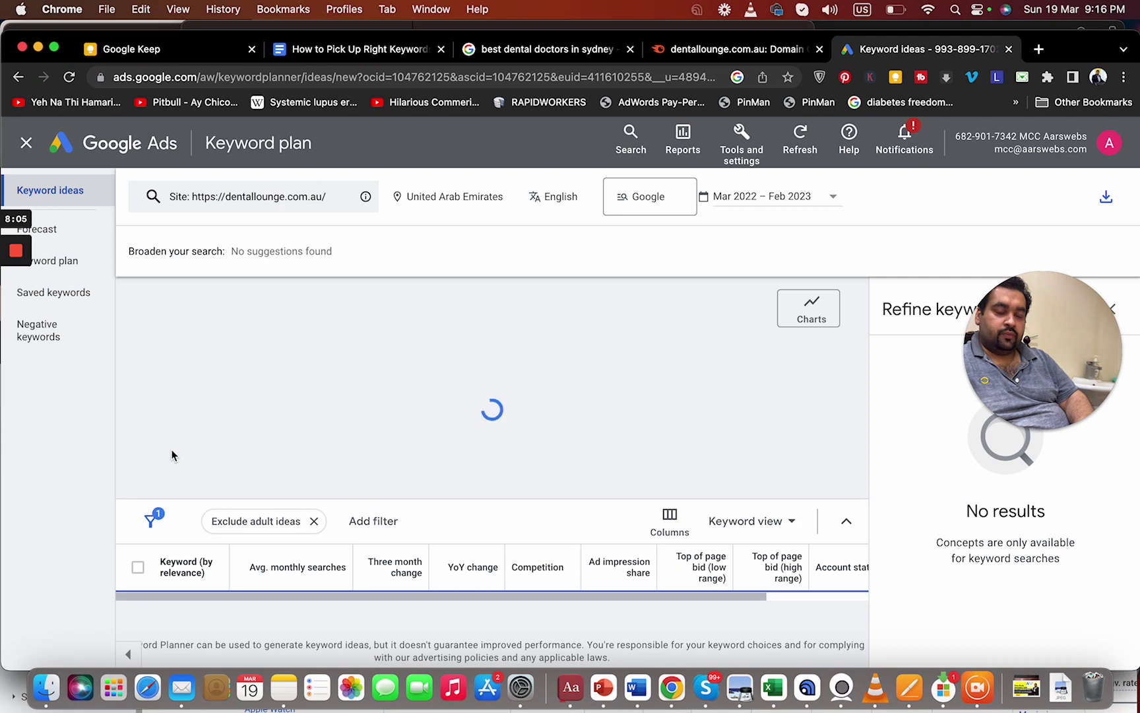
pyautogui.moveTo(872, 457); pyautogui.dragTo(853, 522)
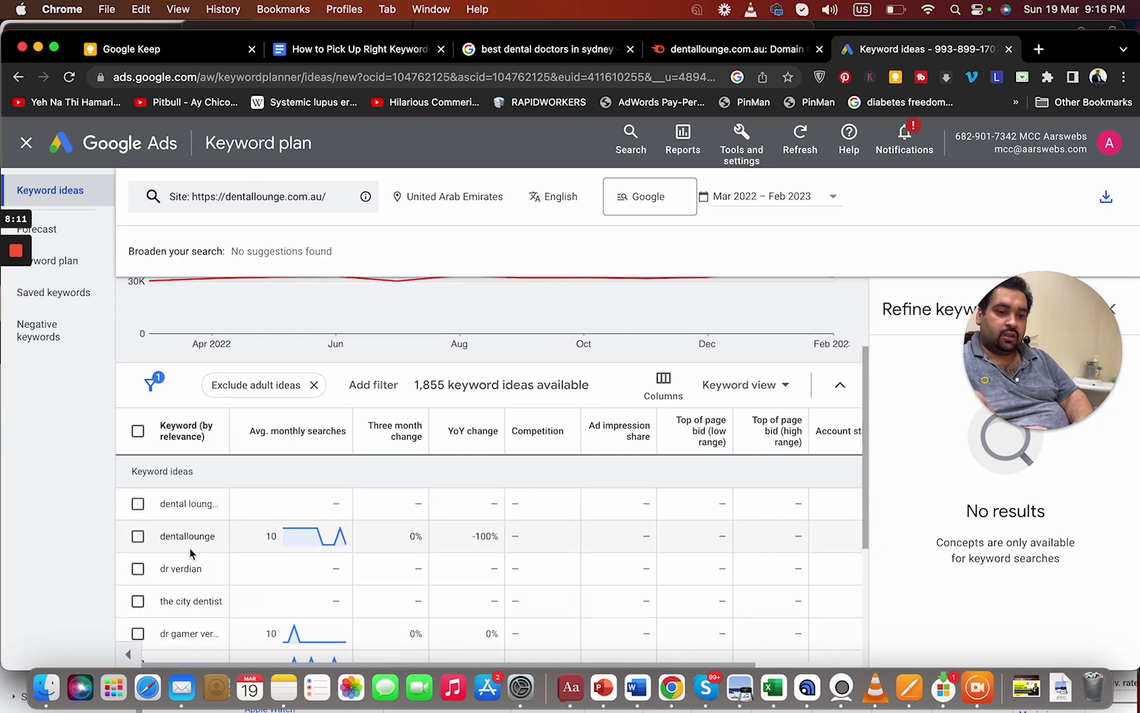
pyautogui.moveTo(867, 415); pyautogui.dragTo(868, 298)
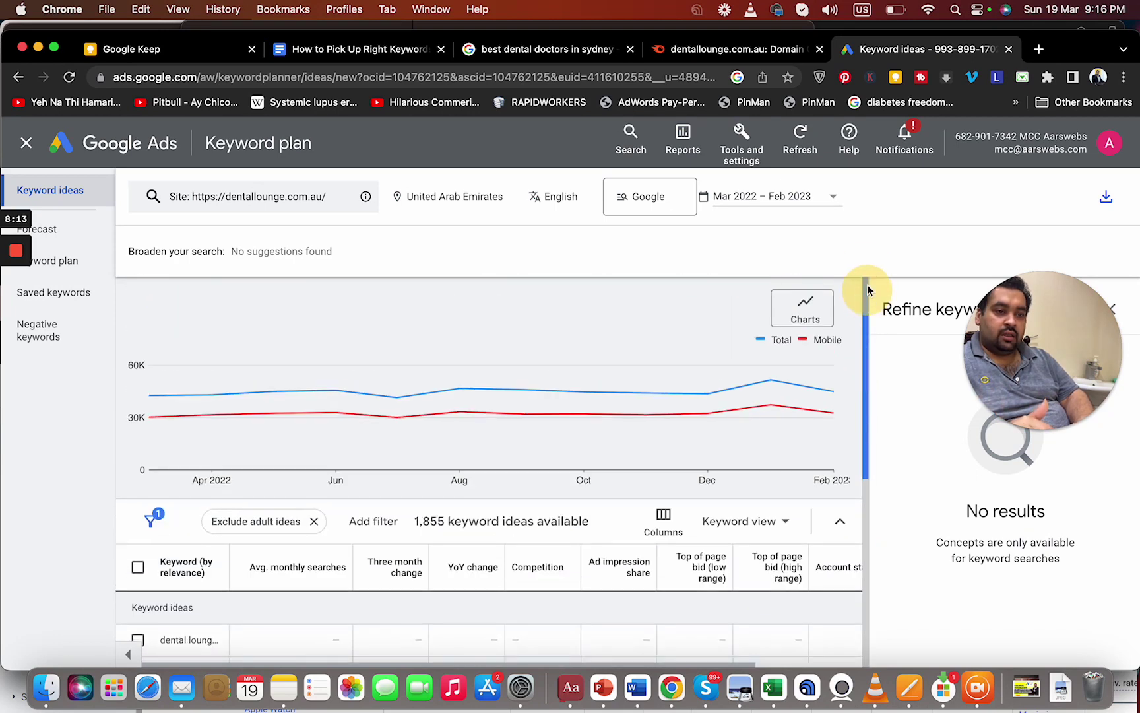
# - Switch the keyword ideas search to start with keywords, clear the filter site and get results for "dentists sydney"
pyautogui.click(323, 197)
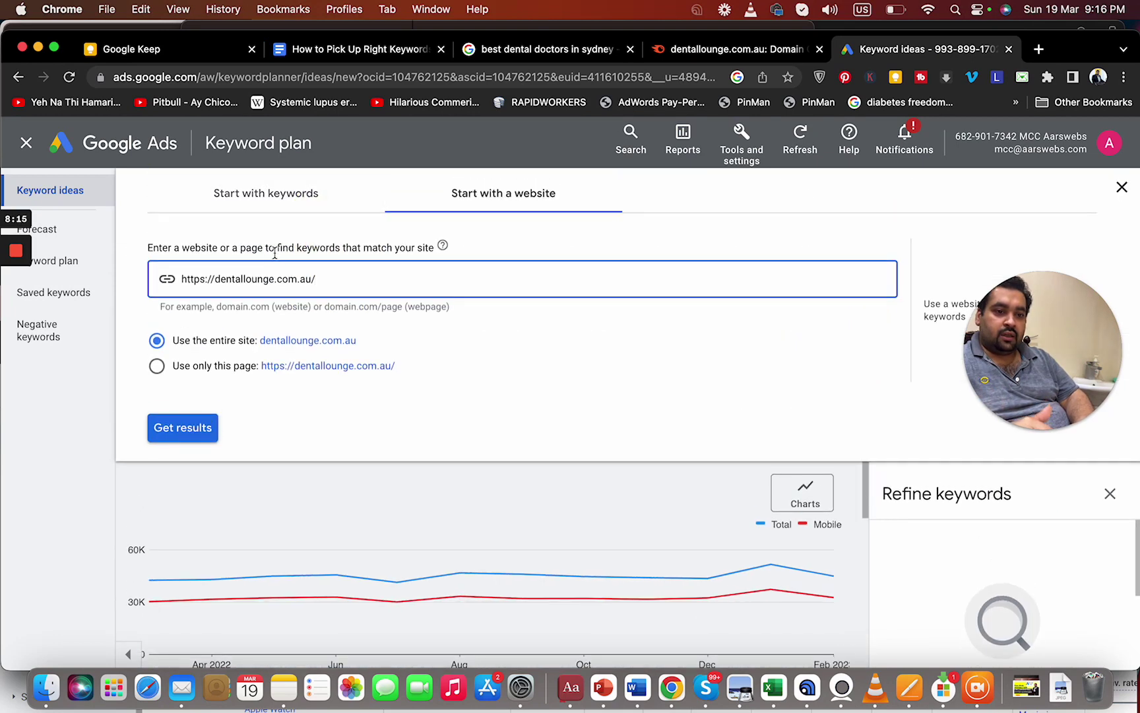
pyautogui.click(287, 201)
pyautogui.click(316, 399)
pyautogui.press('super+a')
pyautogui.press('BackSpace')
pyautogui.click(299, 274)
pyautogui.write('de')
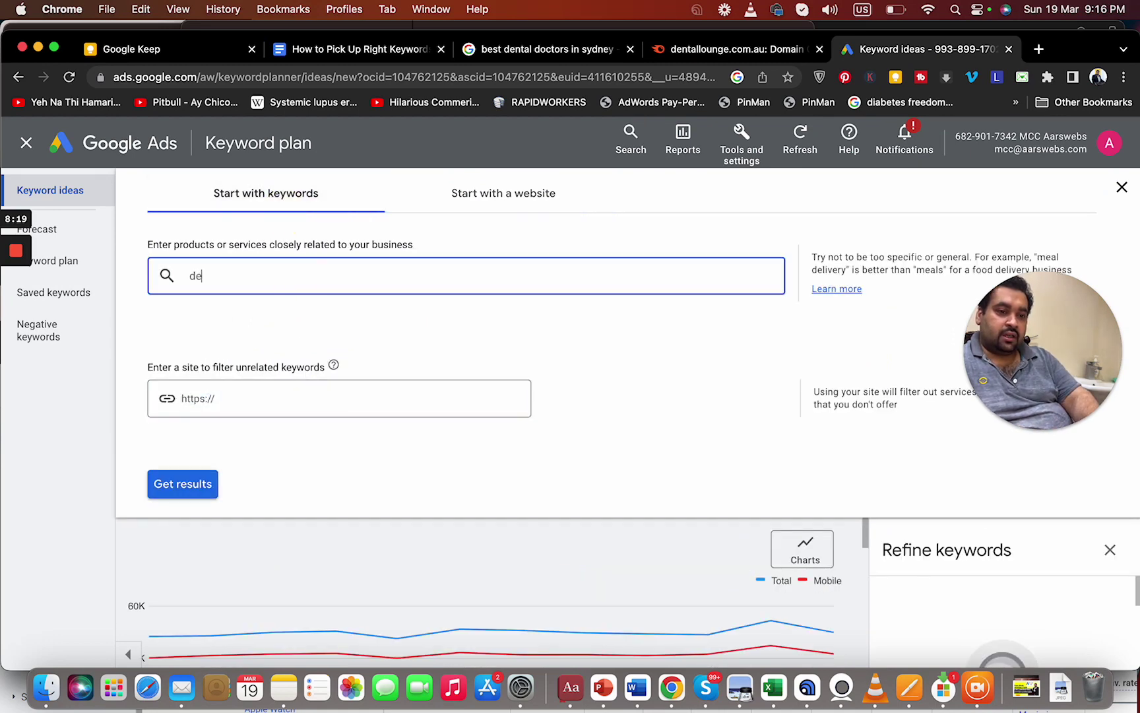
pyautogui.write('ntists sydney')
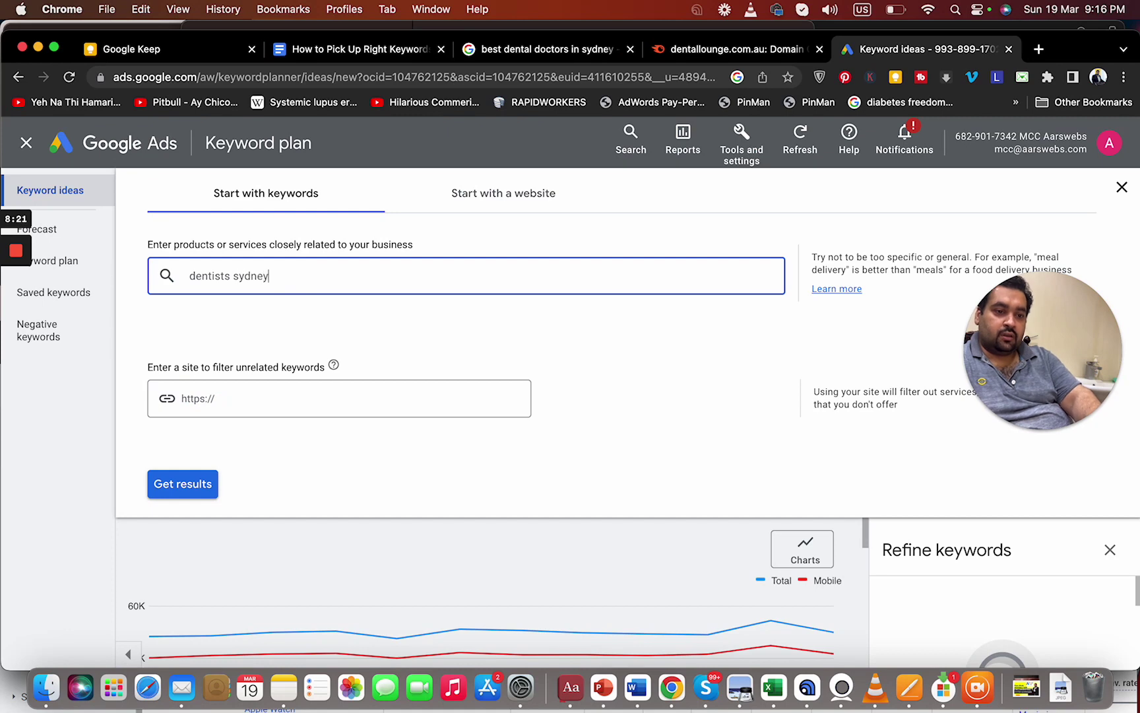
pyautogui.click(182, 484)
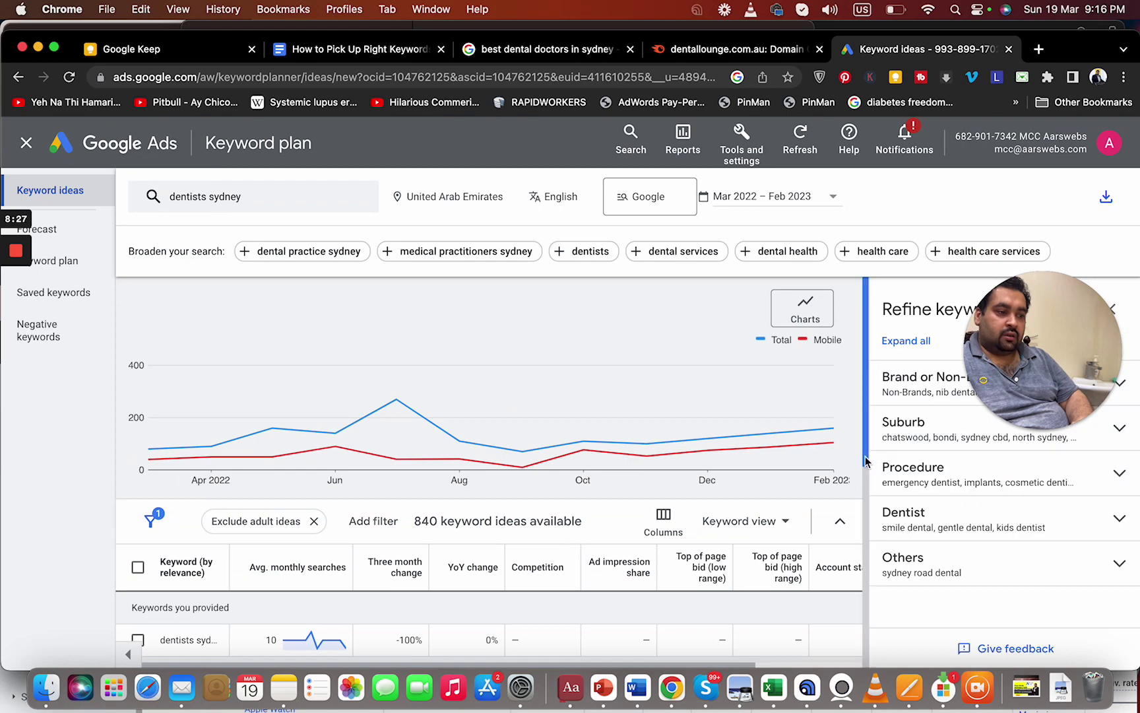
# - Examine the Brand or Non-Brand, Suburb and Procedure groups for refining the "dentists sydney" keyword ideas
pyautogui.moveTo(1092, 324); pyautogui.dragTo(1095, 60)
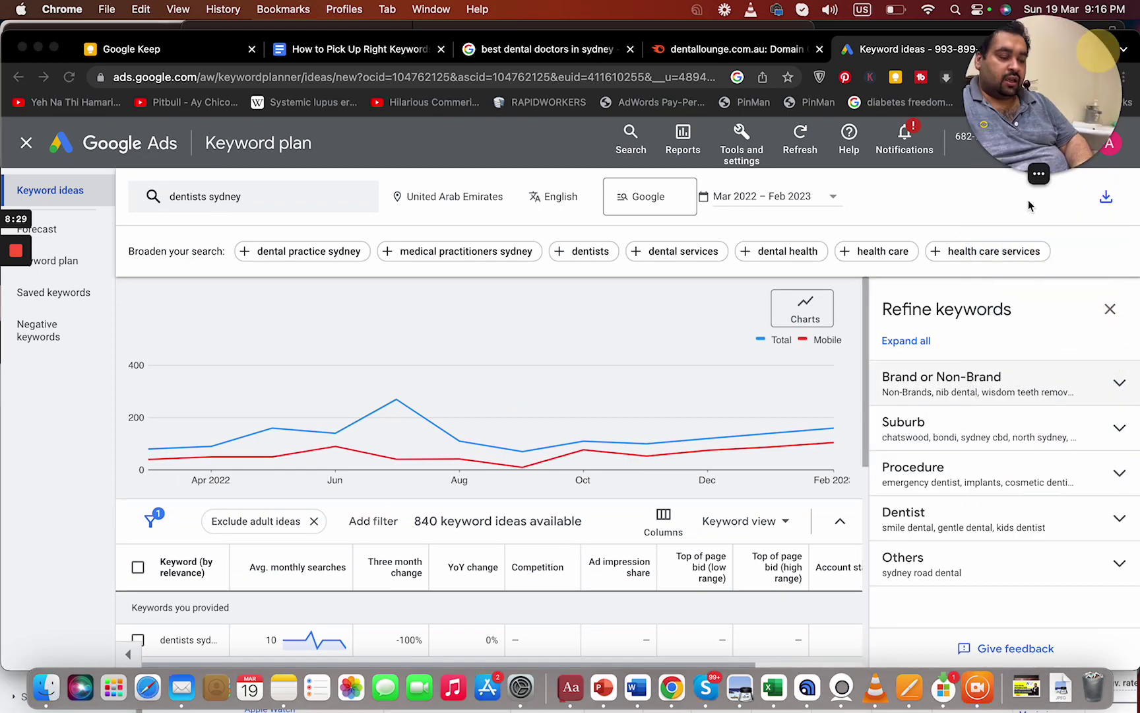
pyautogui.click(1119, 392)
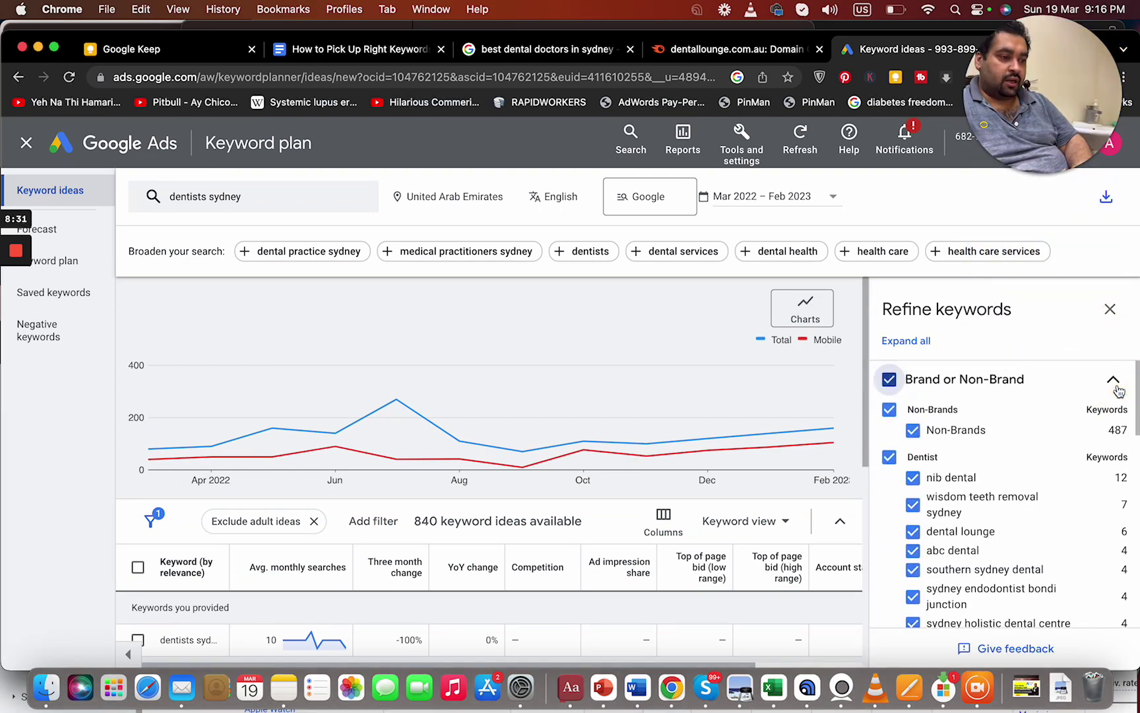
pyautogui.click(1114, 389)
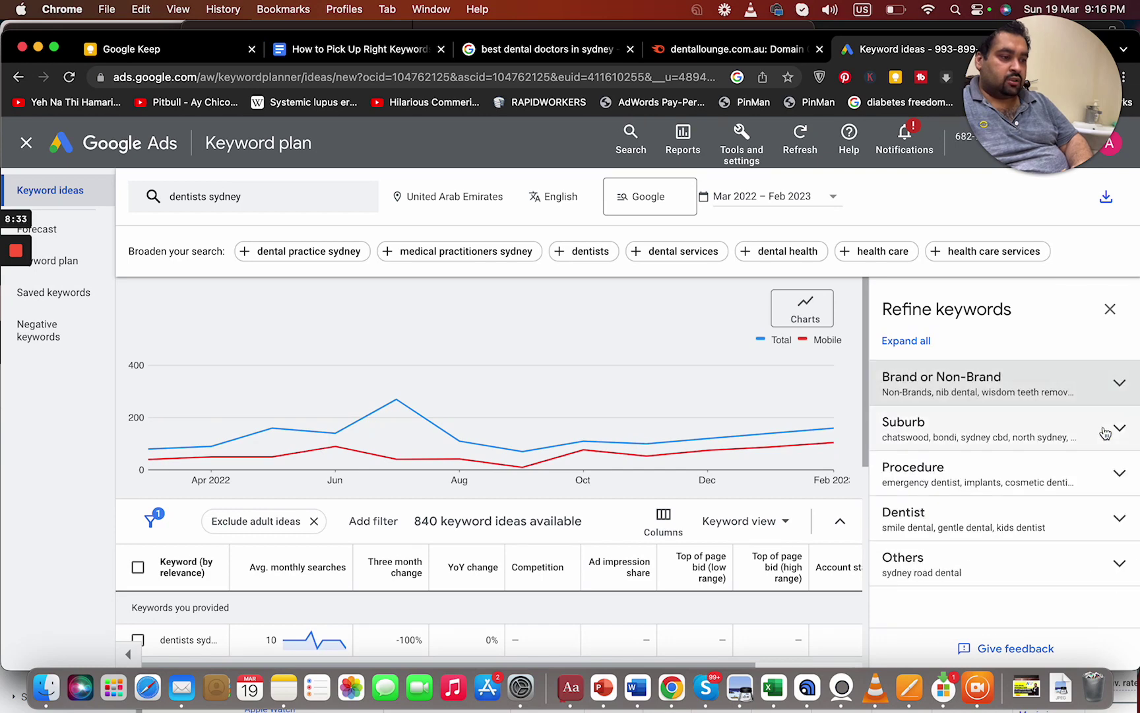
pyautogui.click(1119, 433)
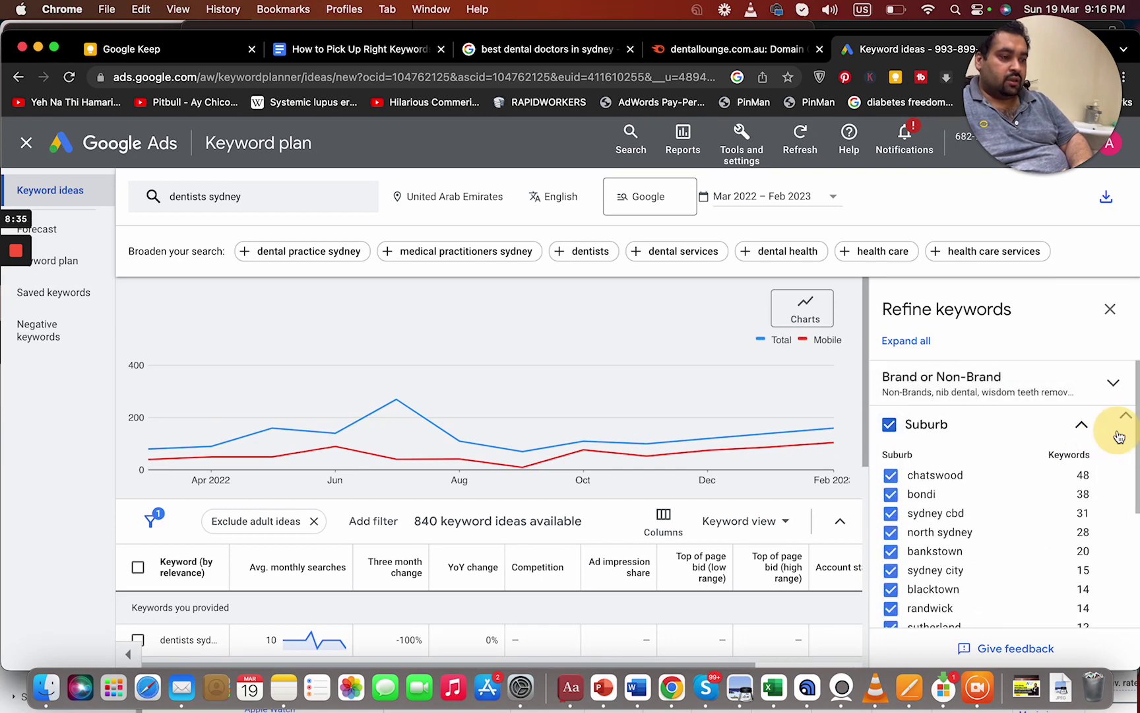
pyautogui.click(1119, 434)
pyautogui.click(1120, 477)
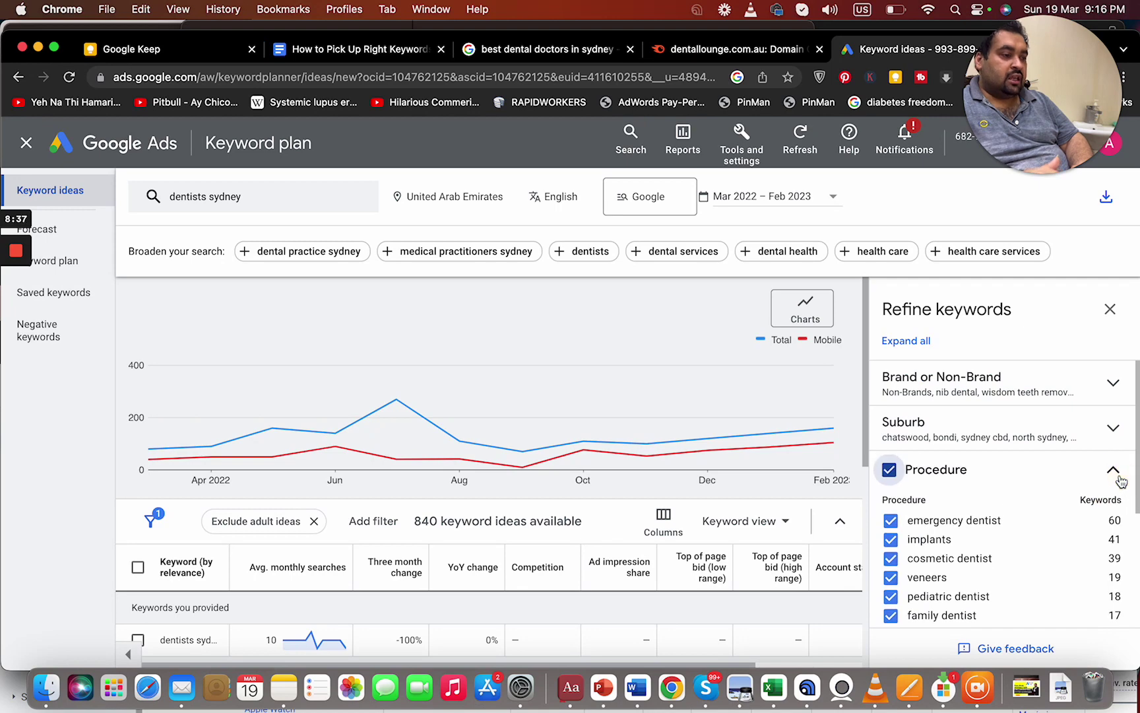
pyautogui.click(1120, 470)
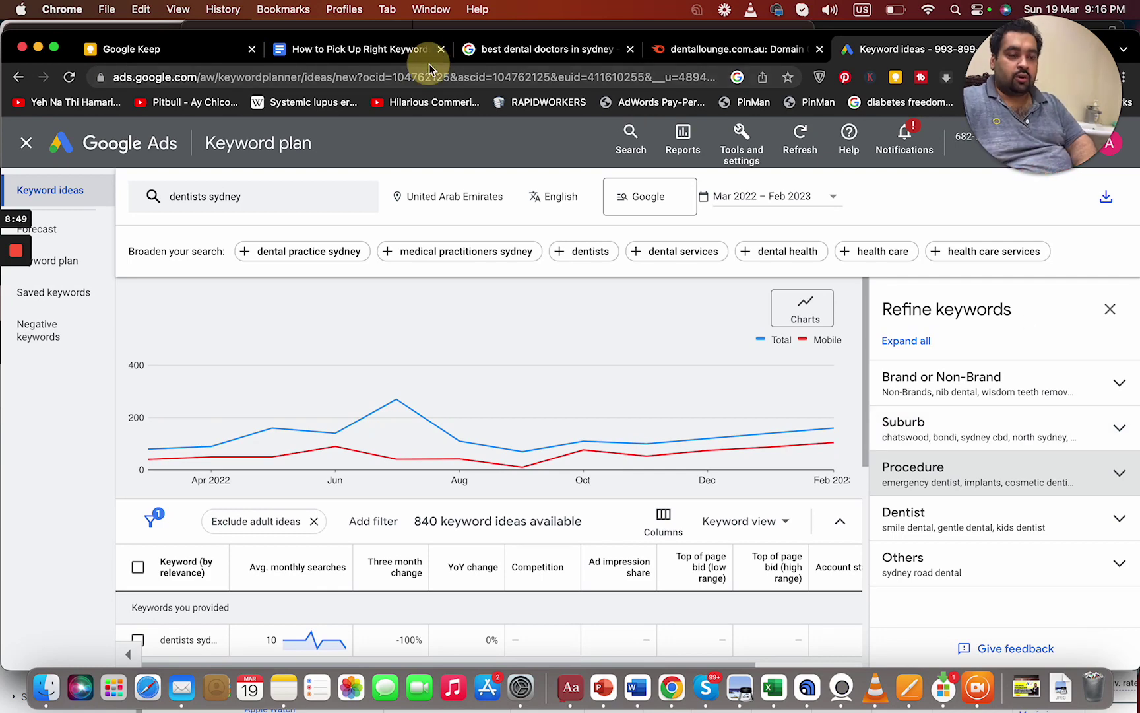
# - Return to the Google Docs notes and write "Structure your Keywords Into Nice Ad groups." on the second page
pyautogui.click(408, 50)
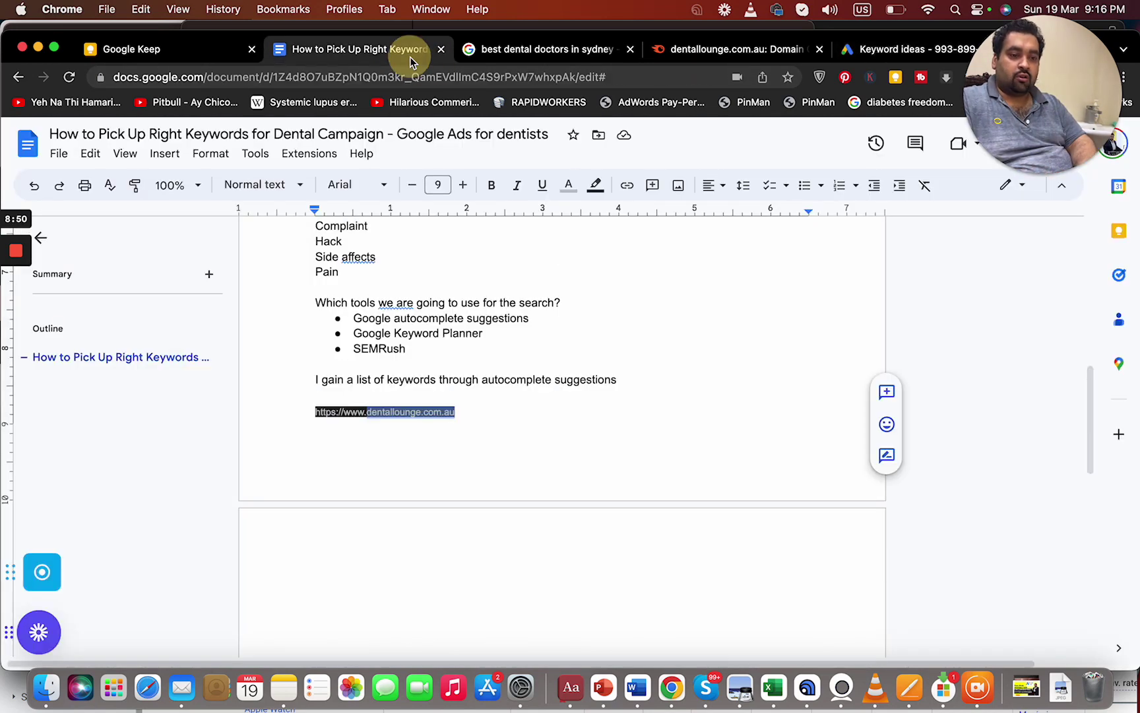
pyautogui.click(491, 596)
pyautogui.write('St')
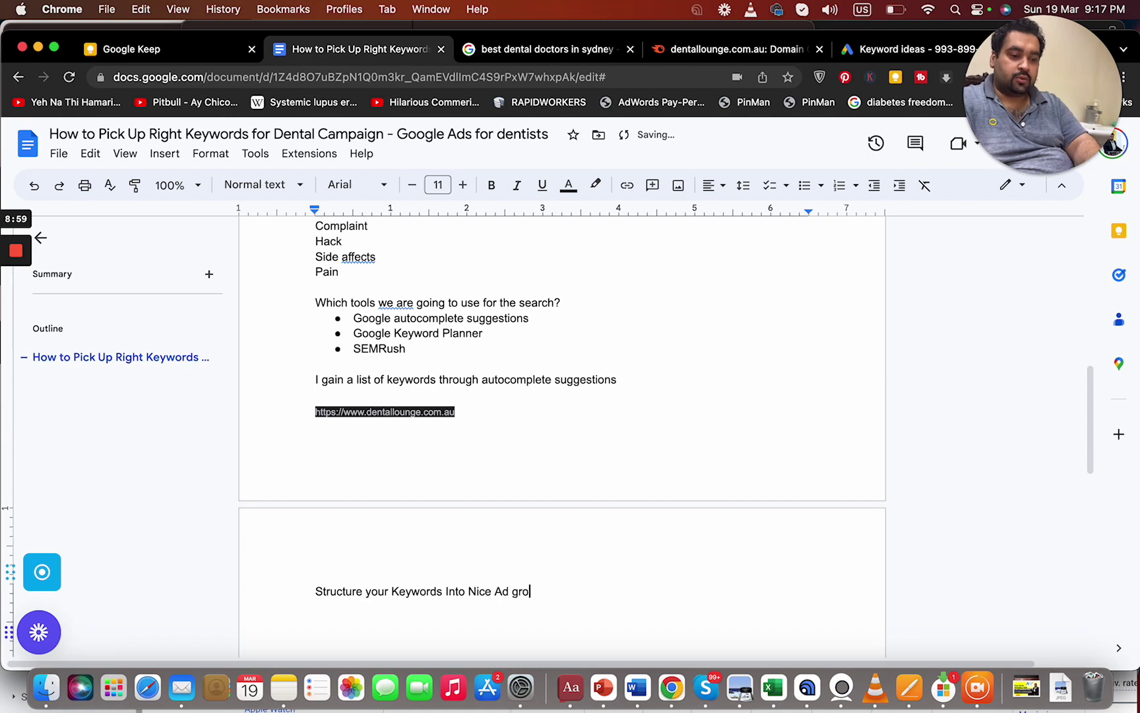
# - Begin an example line below reading "For instance, separate ad group for emergency, separate for root canal treatments,"
pyautogui.write('instance')
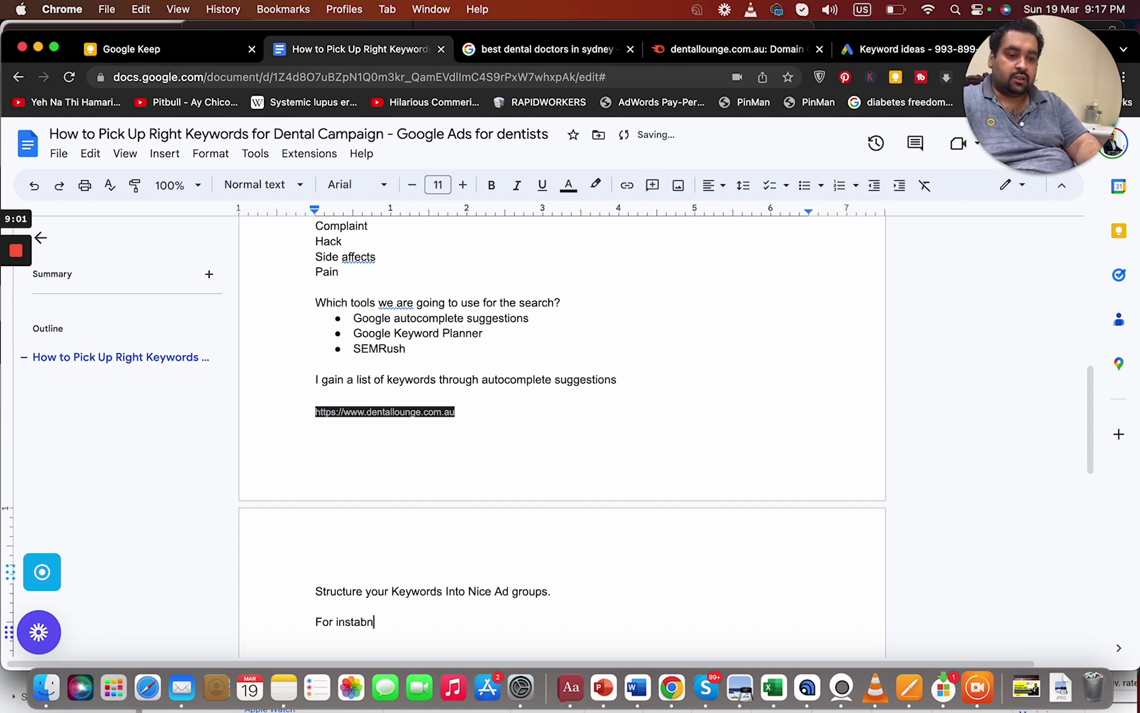
pyautogui.press('BackSpace')
pyautogui.press('BackSpace')
pyautogui.press('BackSpace')
pyautogui.write('nce, separate ad ')
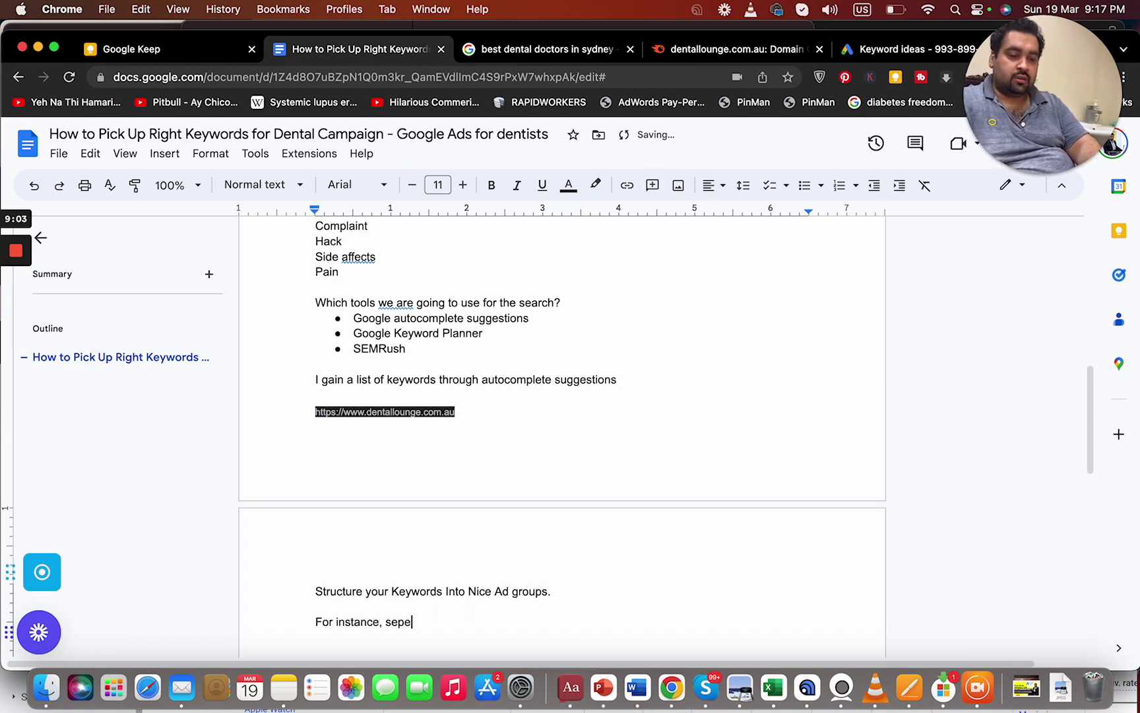
pyautogui.write('grou')
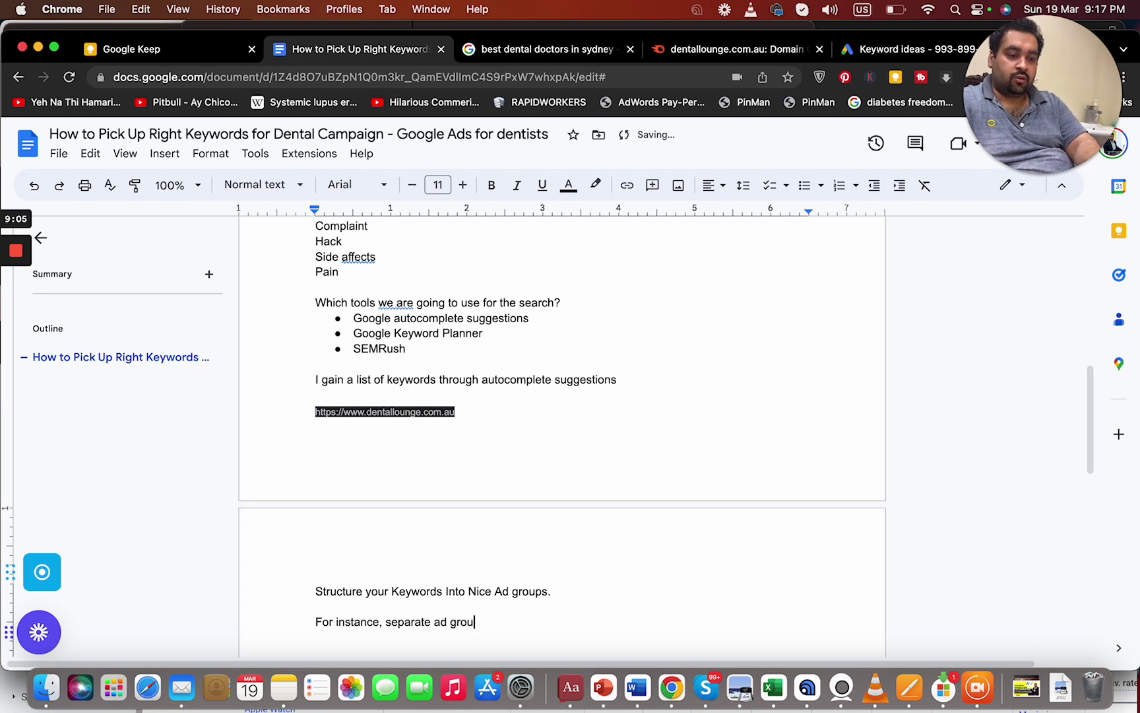
pyautogui.write('p for emergency, se')
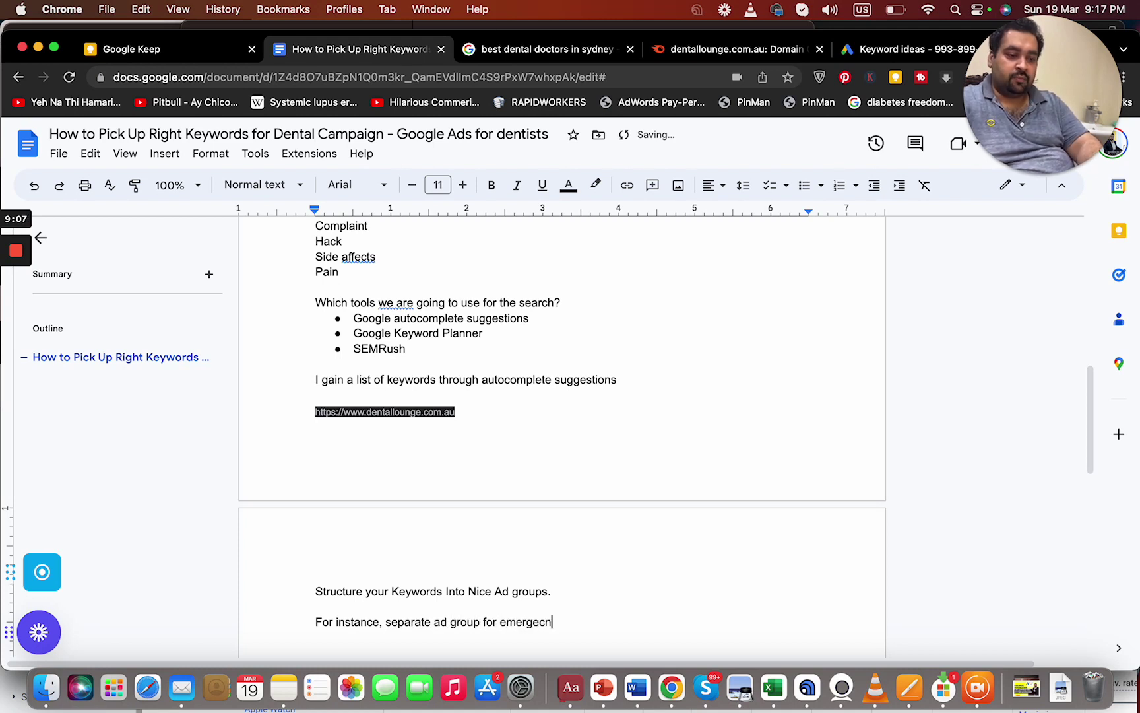
pyautogui.write('parate ')
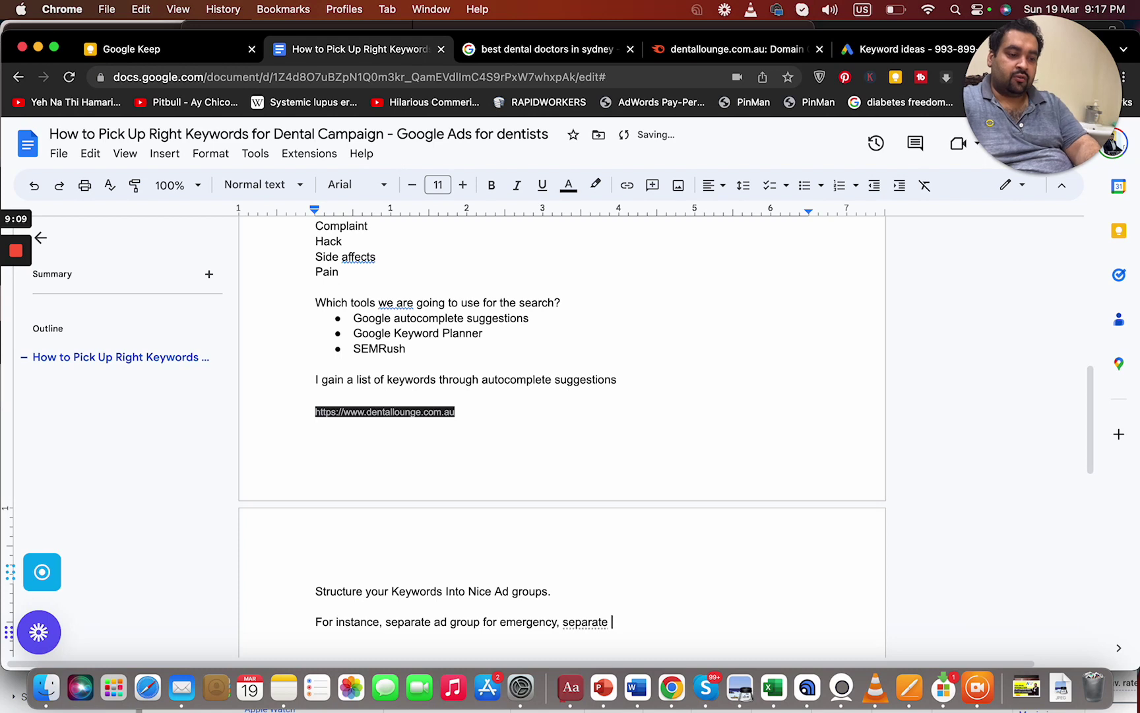
pyautogui.write('for root ca')
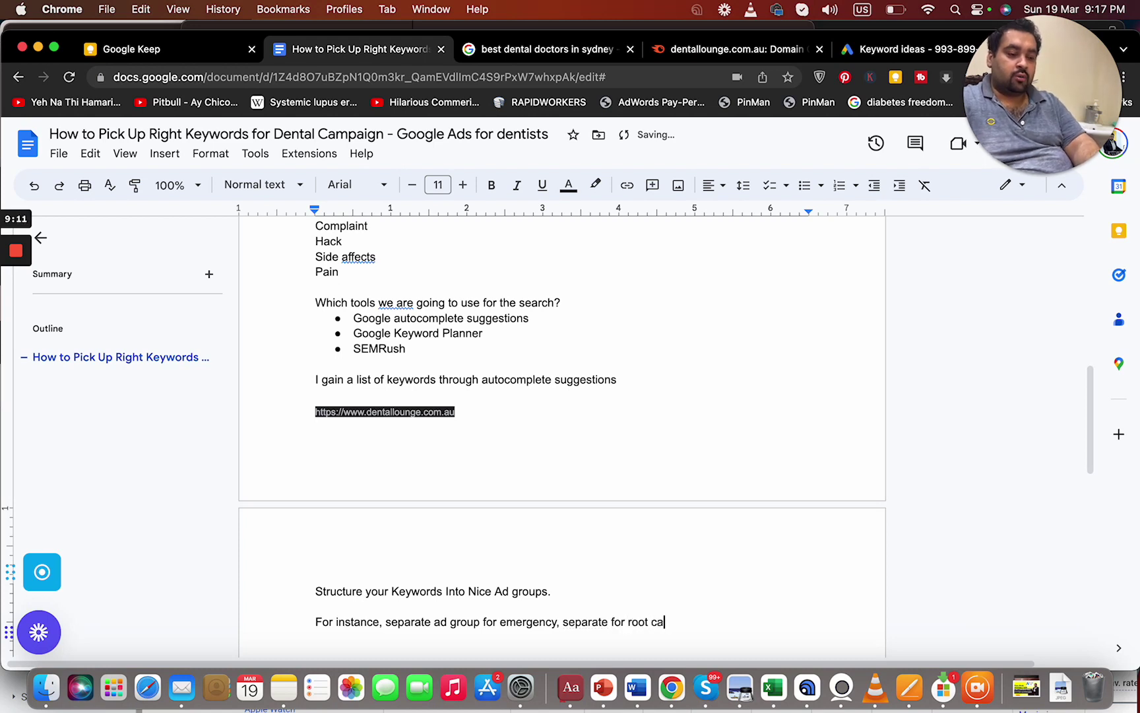
pyautogui.write('nal treatments, sper')
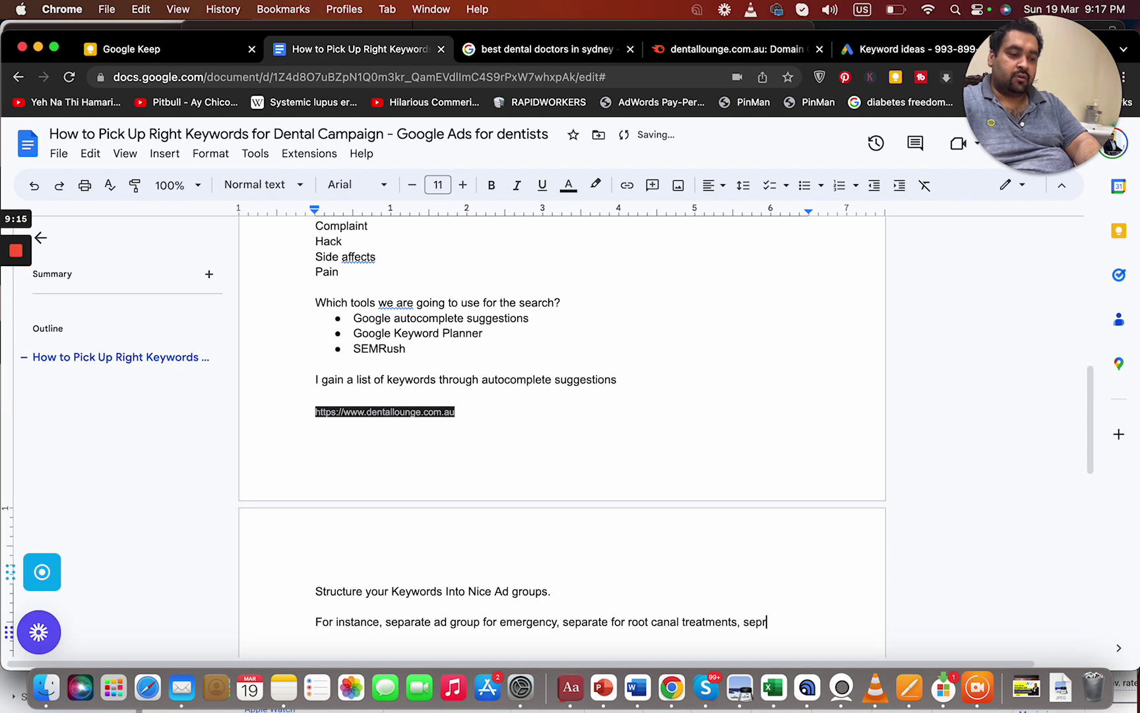
# - Continue the example sentence with "seperate for whitening, seperate for crown etc. separate for polishing."
pyautogui.write('rate for wh')
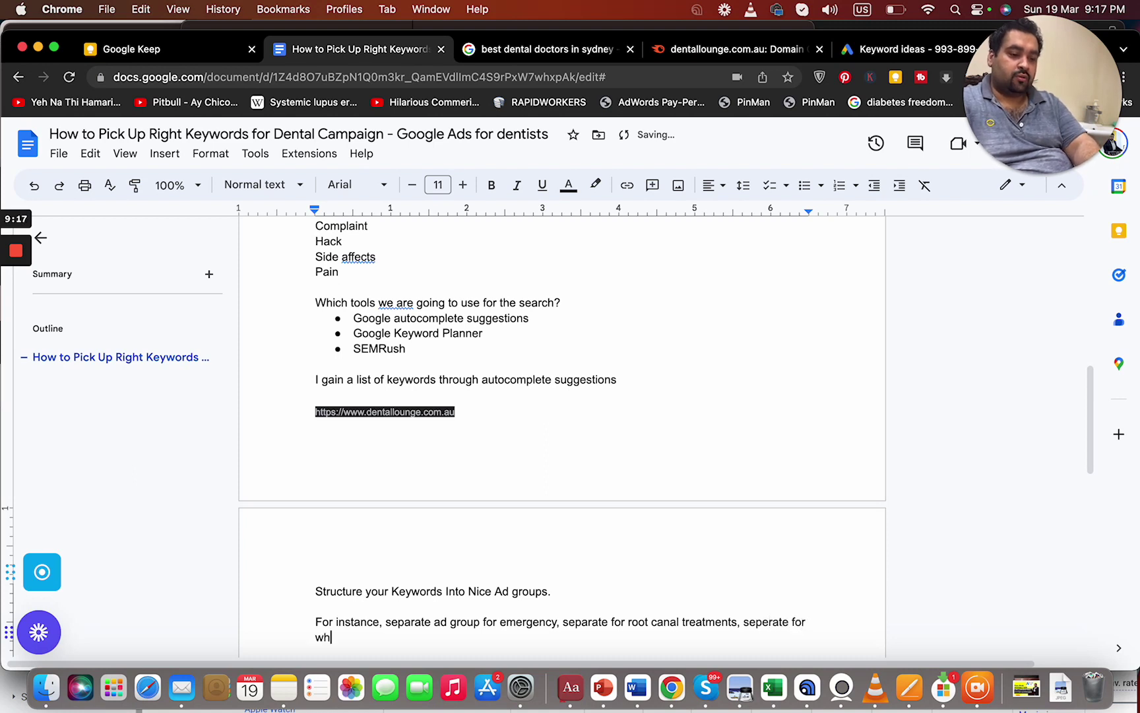
pyautogui.write('itening, seper')
pyautogui.press('BackSpace')
pyautogui.press('BackSpace')
pyautogui.press('BackSpace')
pyautogui.press('BackSpace')
pyautogui.write('eperate for crown')
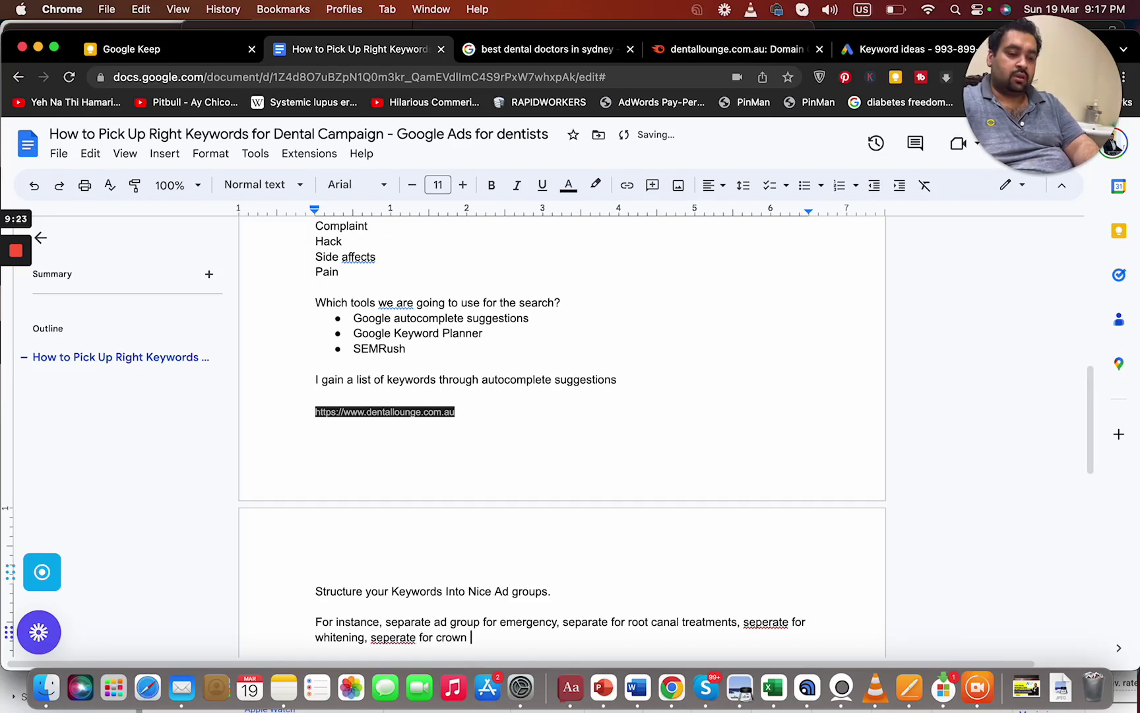
pyautogui.write(' etc. ')
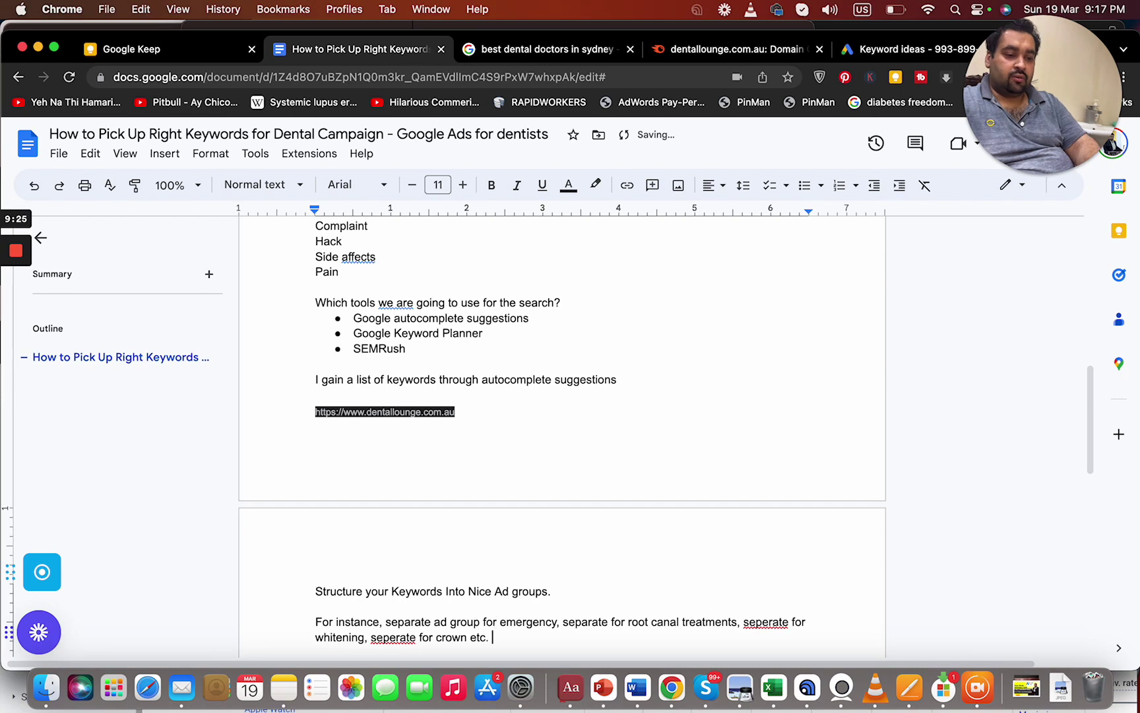
pyautogui.write('separate for polishing.')
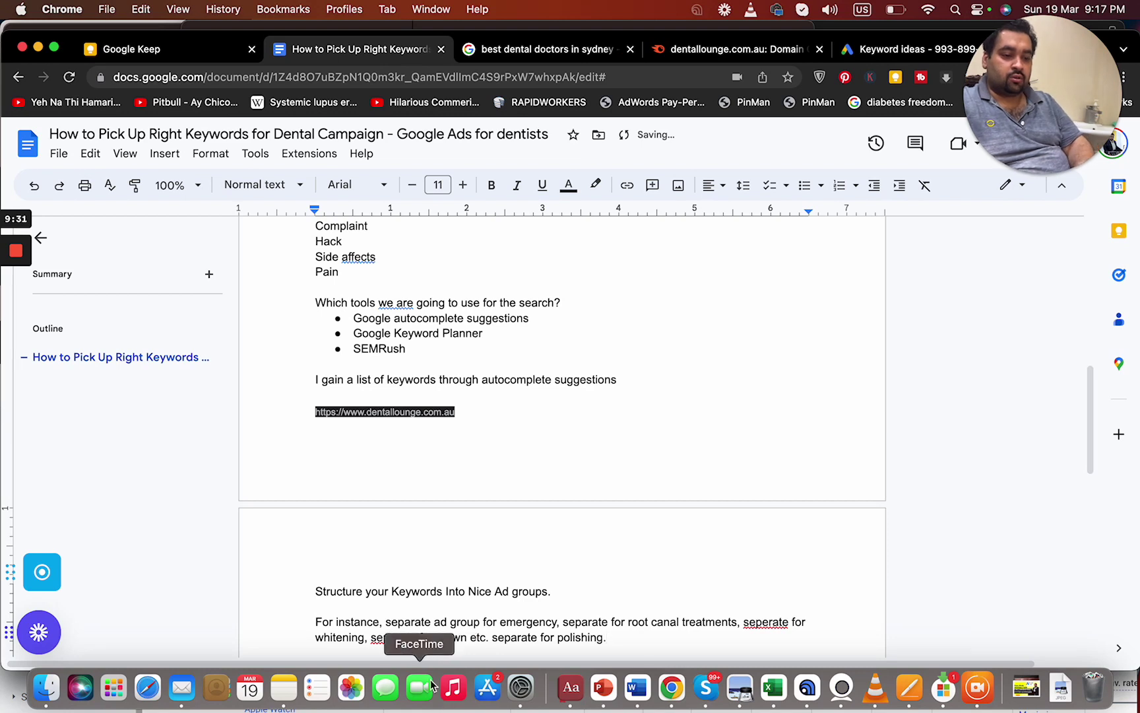
# - Correct the misspelled word before "for crown" to "separate"
pyautogui.click(388, 645)
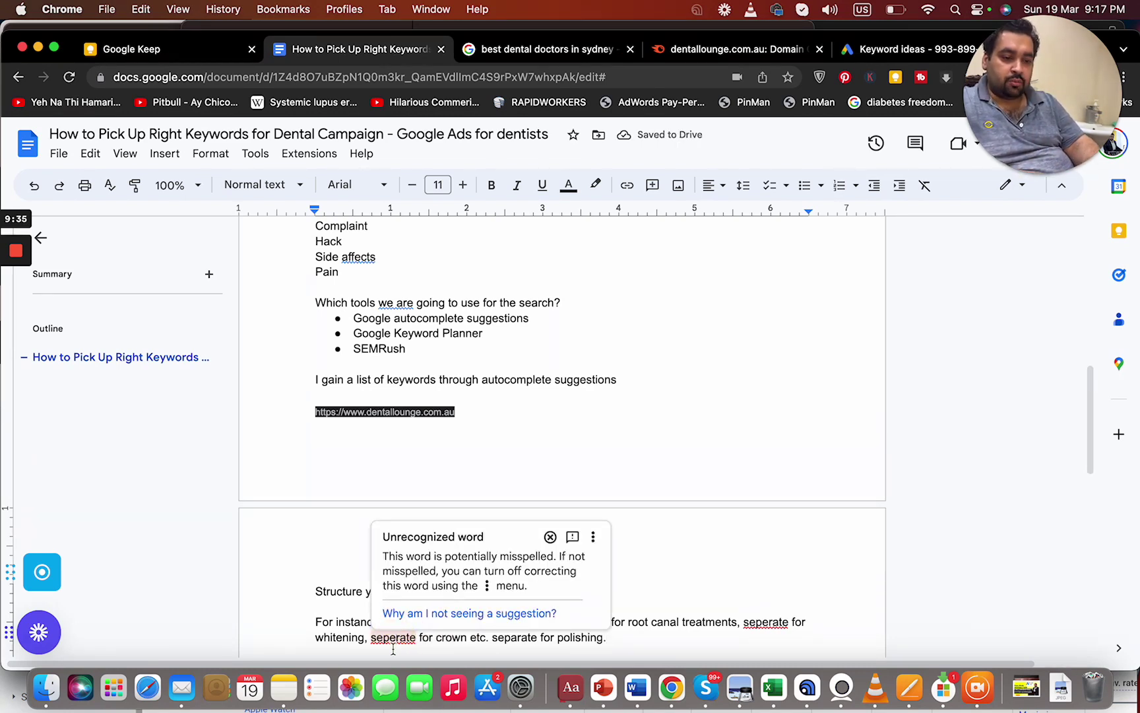
pyautogui.click(393, 643)
pyautogui.press('BackSpace')
pyautogui.write('a')
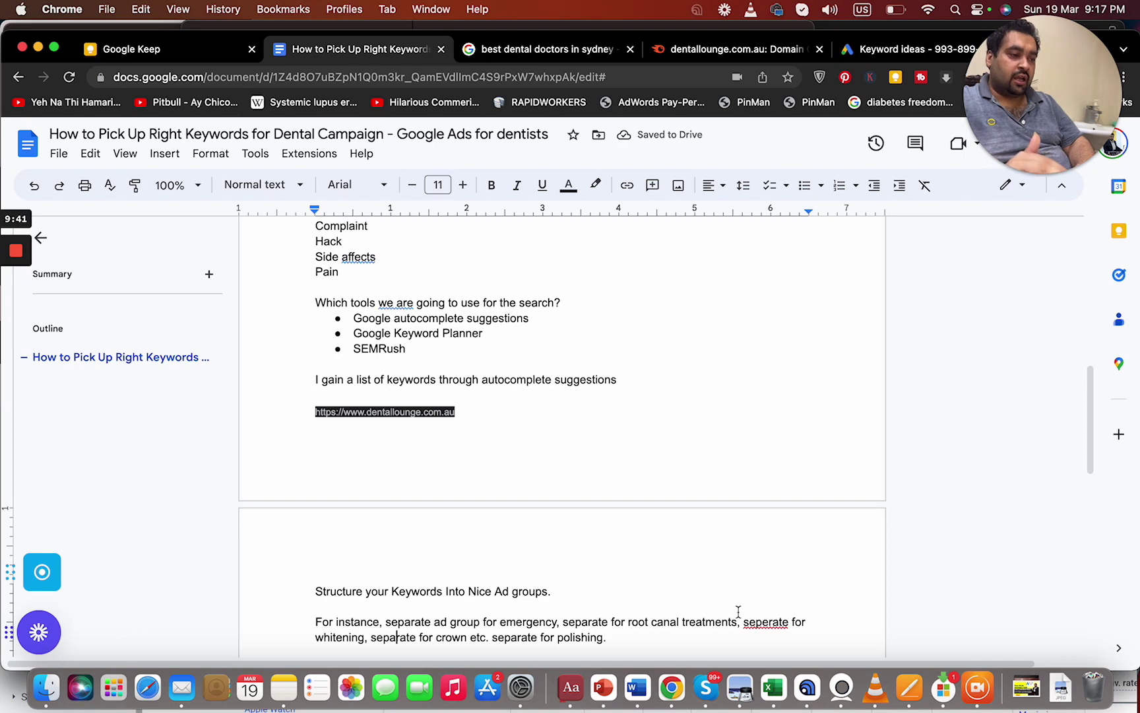
# - Switch to Keyword Planner and examine the "dentists sydney" keyword ideas and the Dentist, Suburb and Brand or Non-Brand refinement groups
pyautogui.click(847, 58)
pyautogui.scroll(-1, 869, 449)
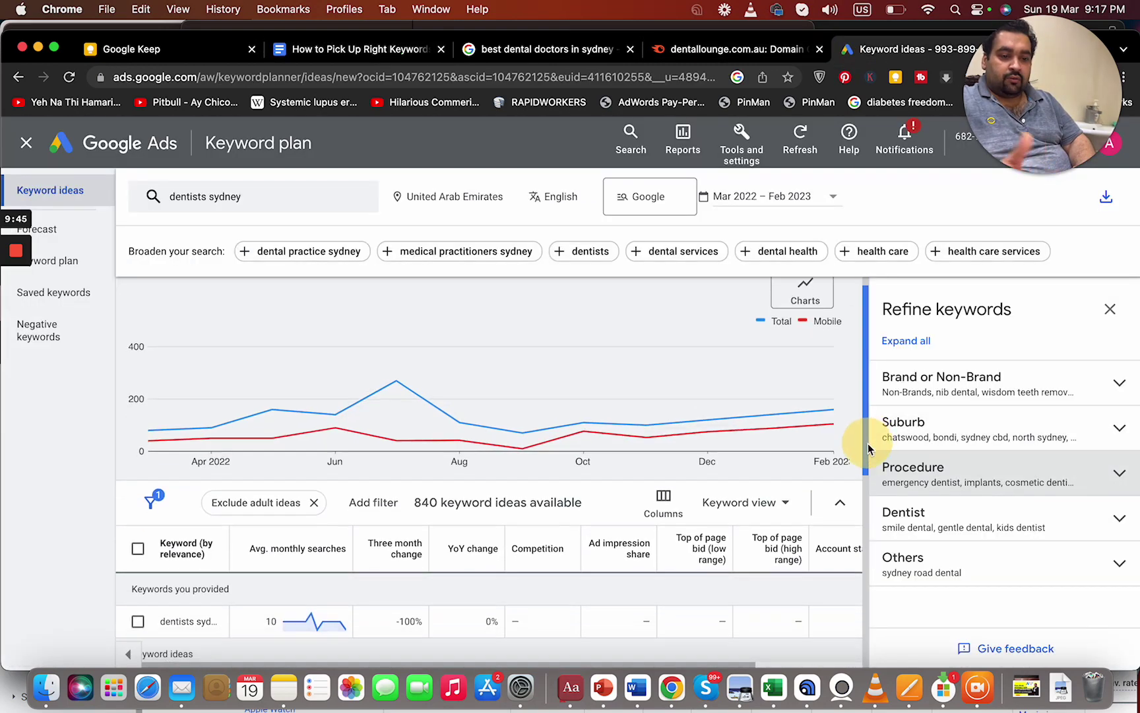
pyautogui.scroll(-5, 858, 495)
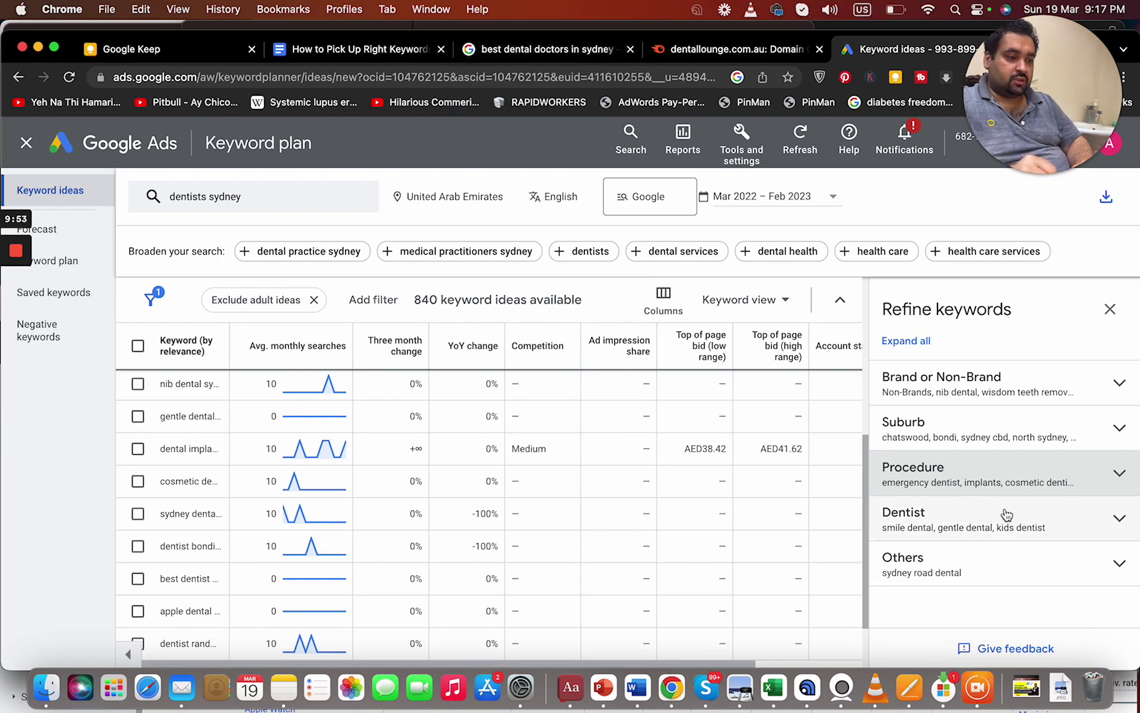
pyautogui.click(1053, 521)
pyautogui.moveTo(1136, 459); pyautogui.dragTo(1136, 511)
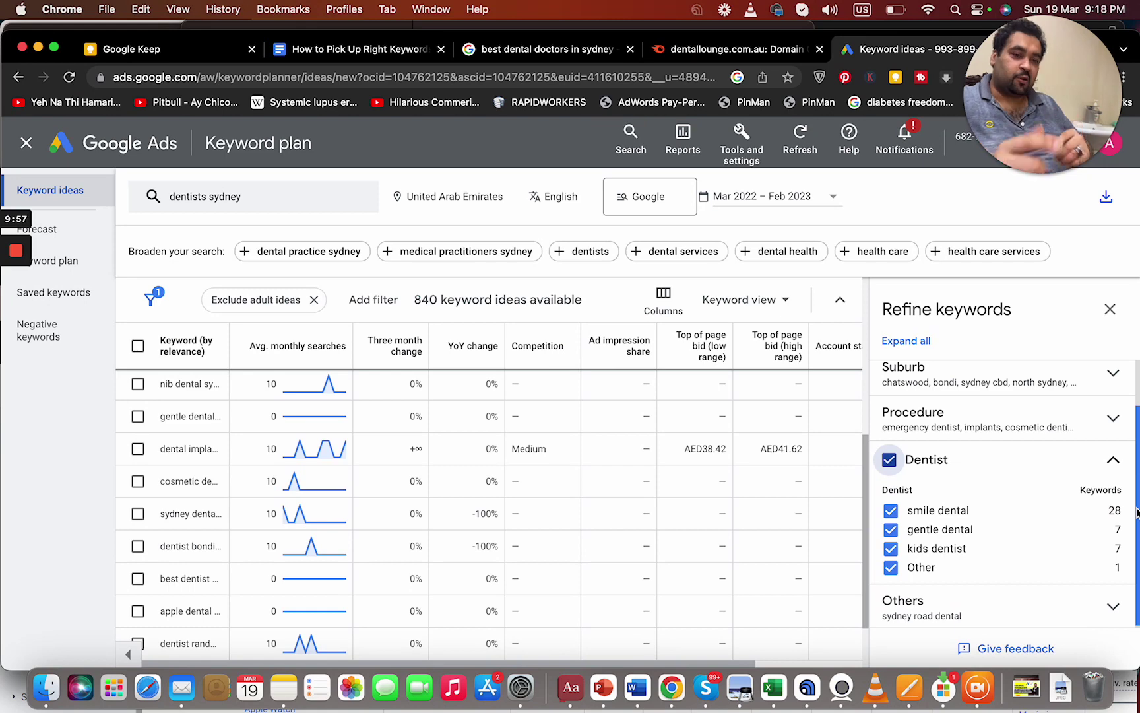
pyautogui.click(1114, 374)
pyautogui.moveTo(1137, 452); pyautogui.dragTo(1129, 380)
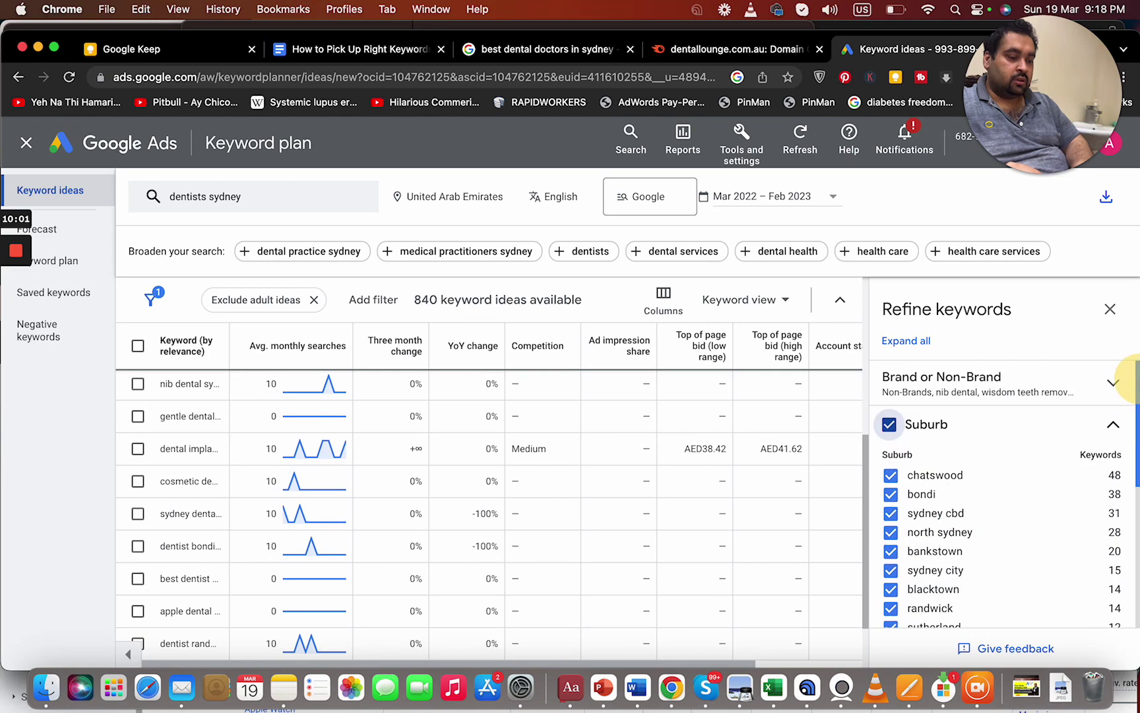
pyautogui.click(1114, 386)
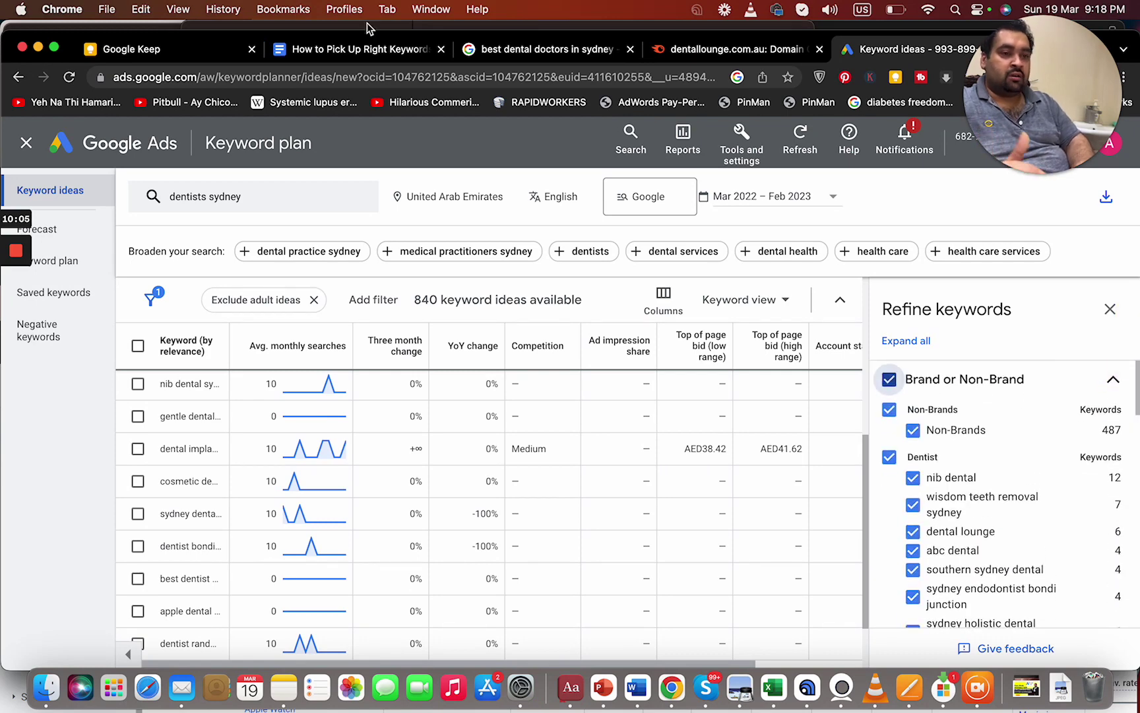
# - In the notes, add the question "Should i target on competitor brand names as a dentist or not?" and answer "I do not recommend."
pyautogui.click(367, 48)
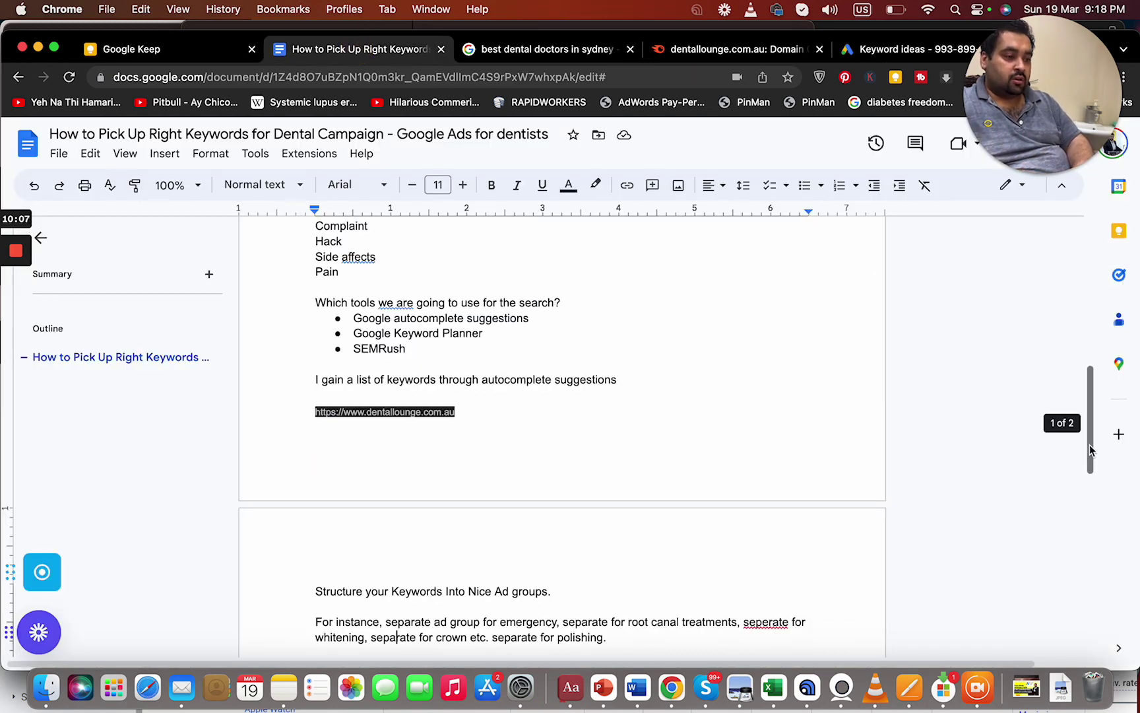
pyautogui.moveTo(1087, 442); pyautogui.dragTo(1089, 482)
pyautogui.click(608, 516)
pyautogui.press('Return')
pyautogui.write('Should i target on cope')
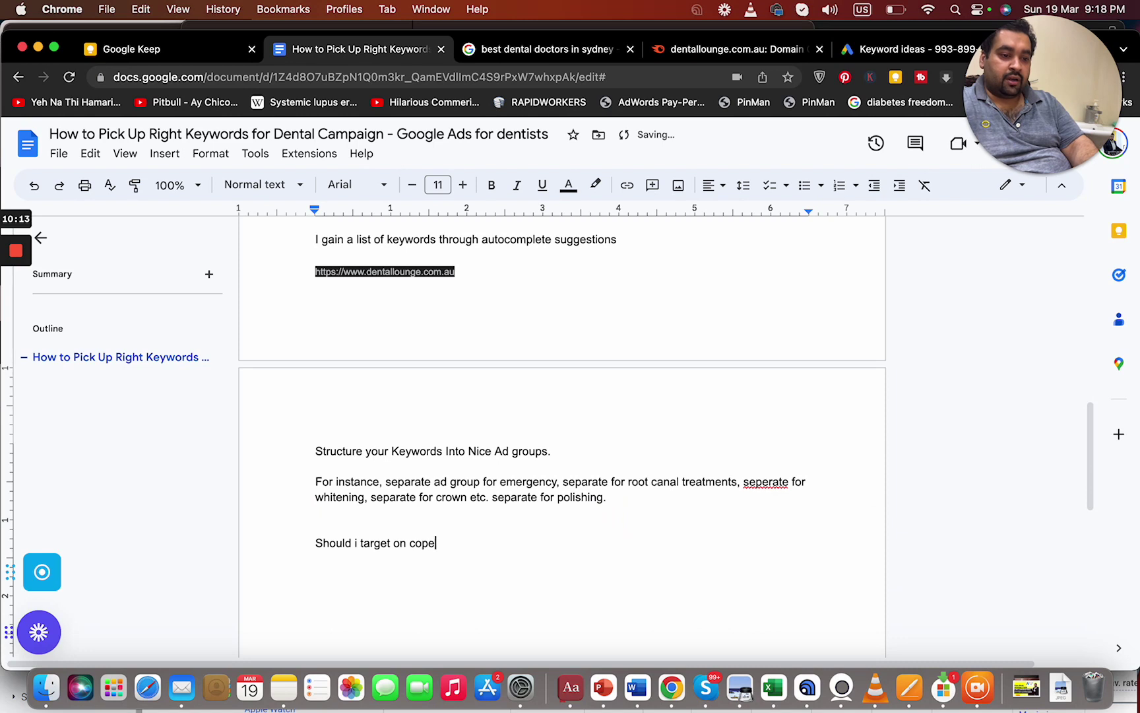
pyautogui.press('BackSpace')
pyautogui.write('mpetitor brand names as a dentist or not?')
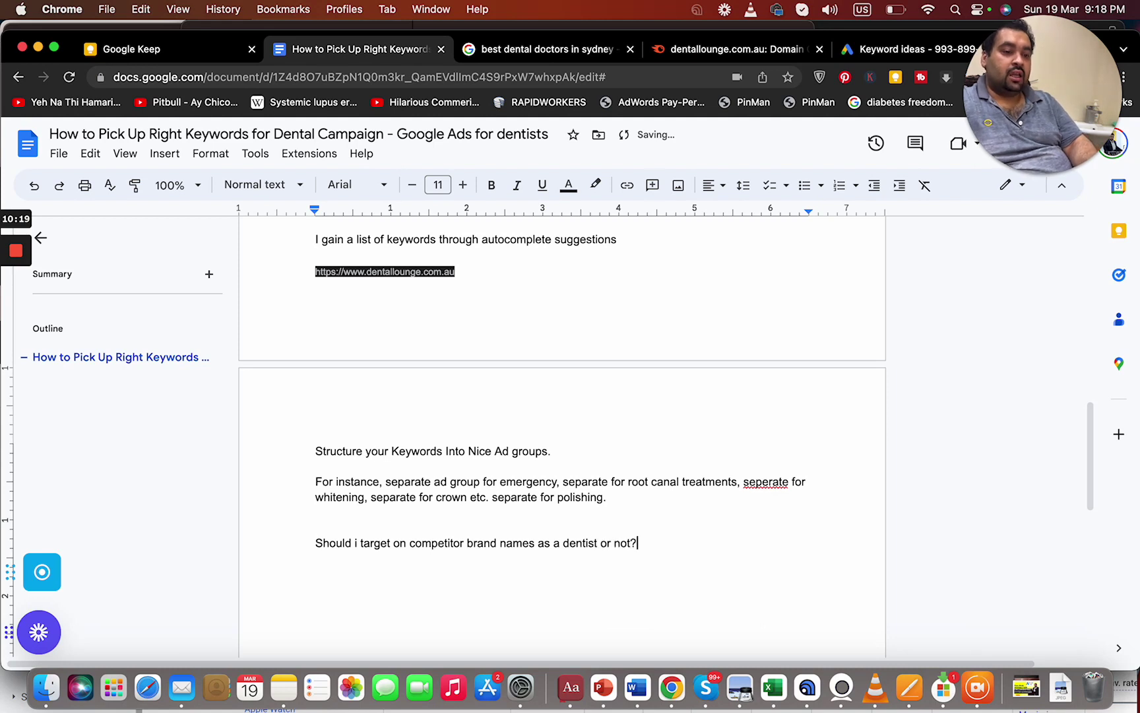
pyautogui.press('Return')
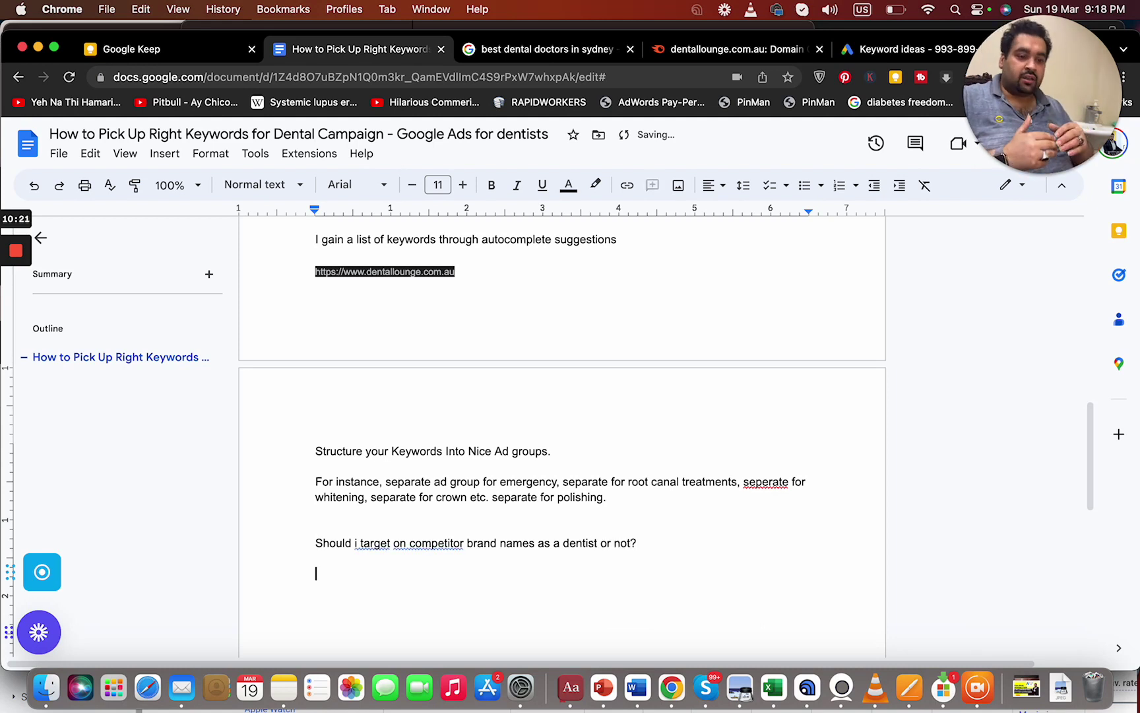
pyautogui.write('I do not recommend.')
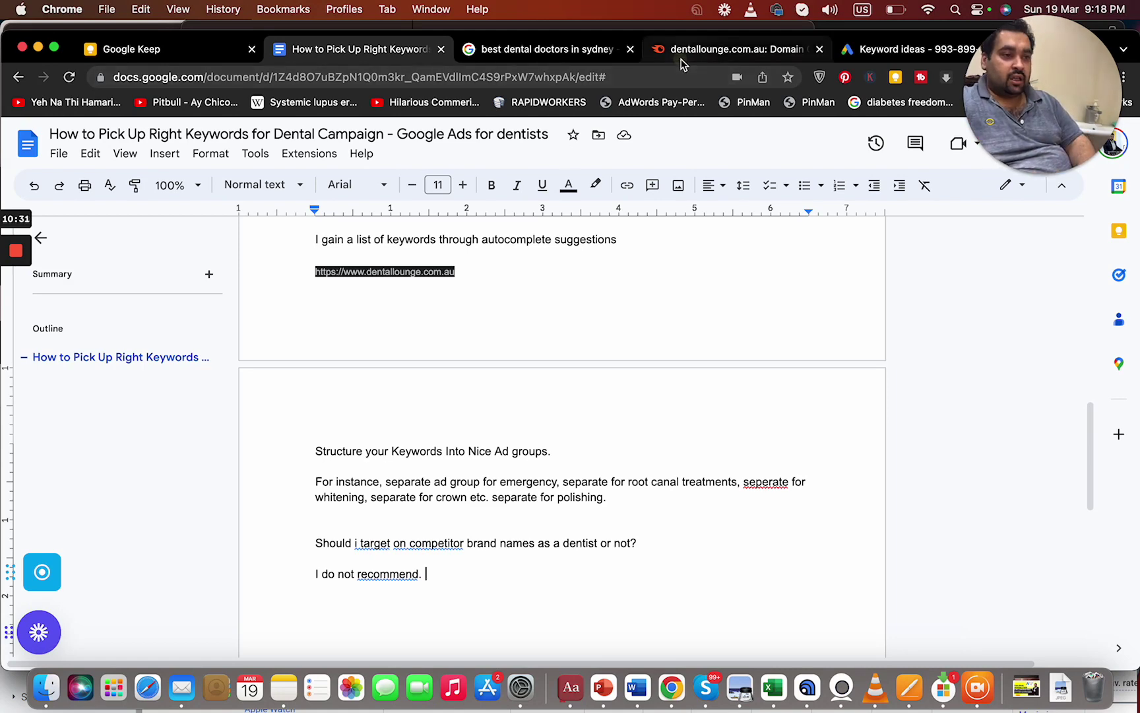
# - Highlight the domain dentallounge.com.au in the Semrush page address as a competitor example and view the Google results for Sydney dental doctors
pyautogui.click(736, 48)
pyautogui.click(472, 77)
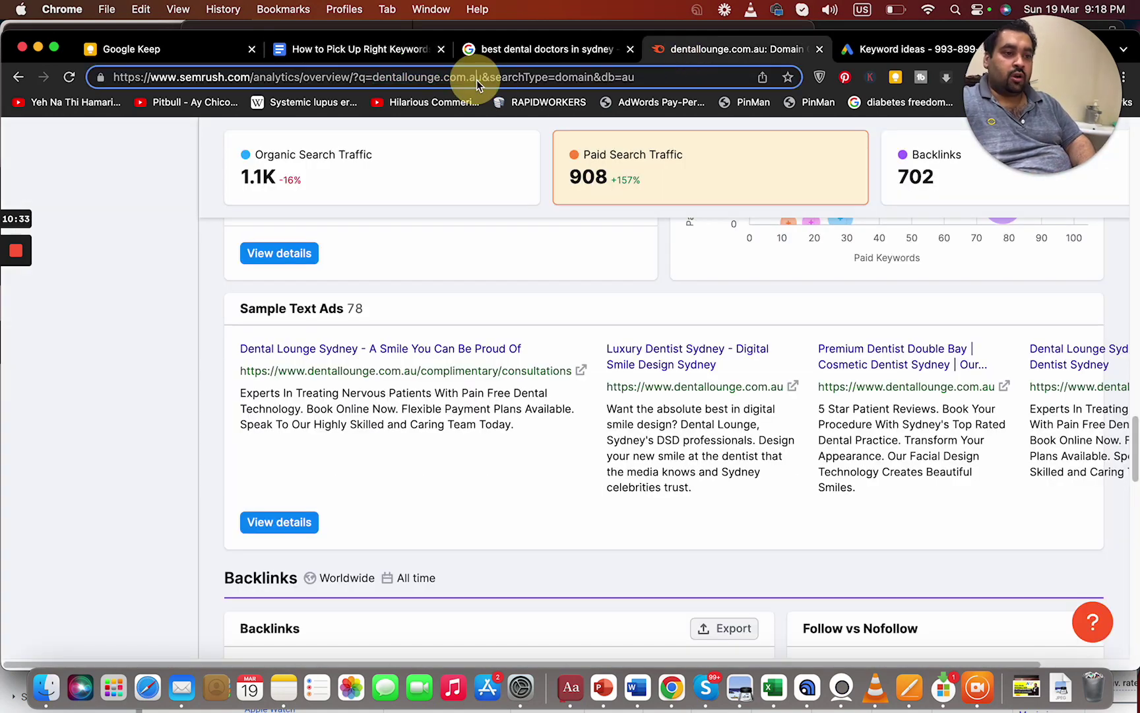
pyautogui.moveTo(482, 77); pyautogui.dragTo(374, 78)
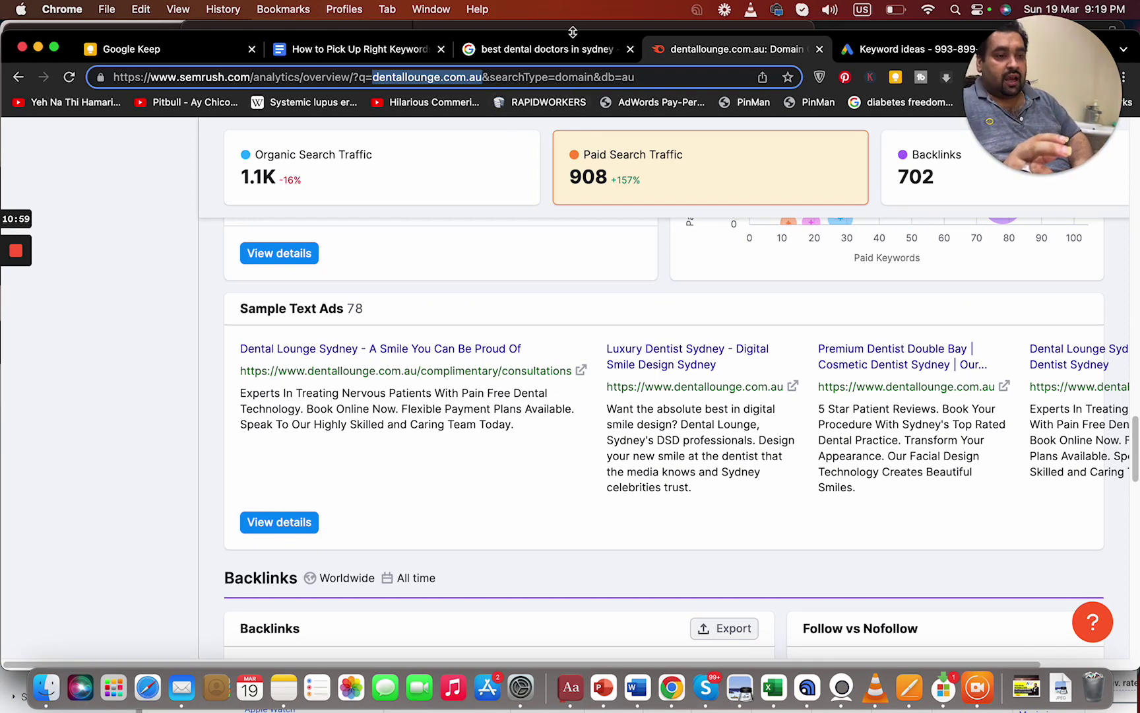
pyautogui.click(567, 54)
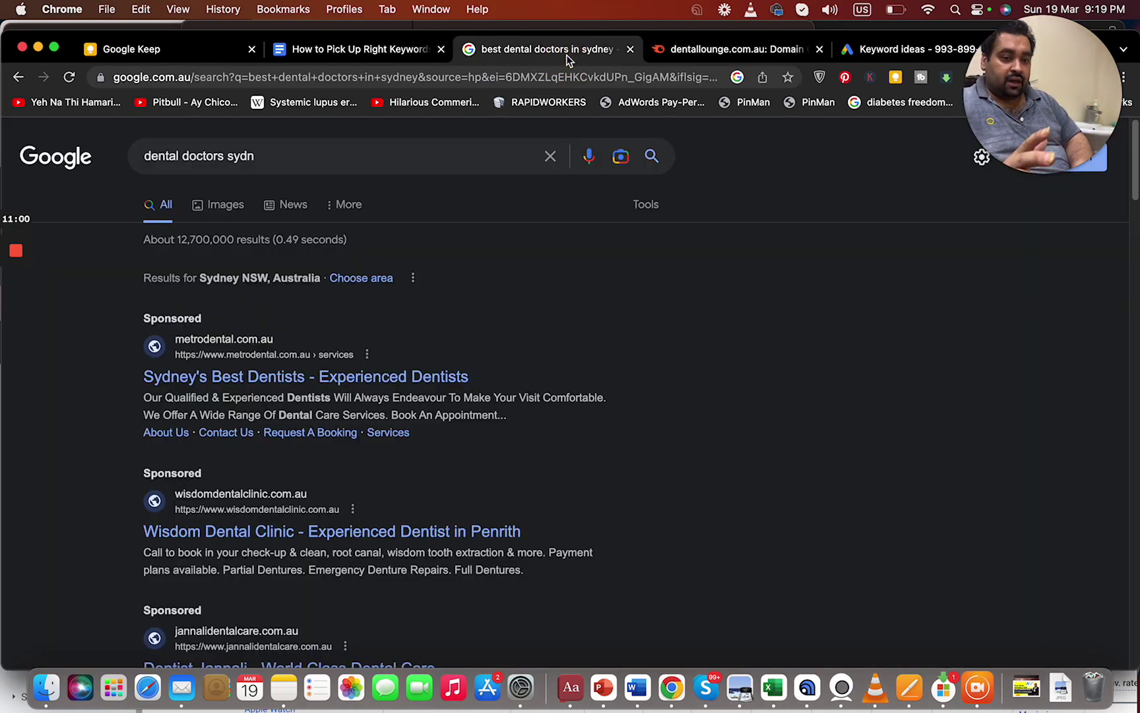
pyautogui.click(410, 53)
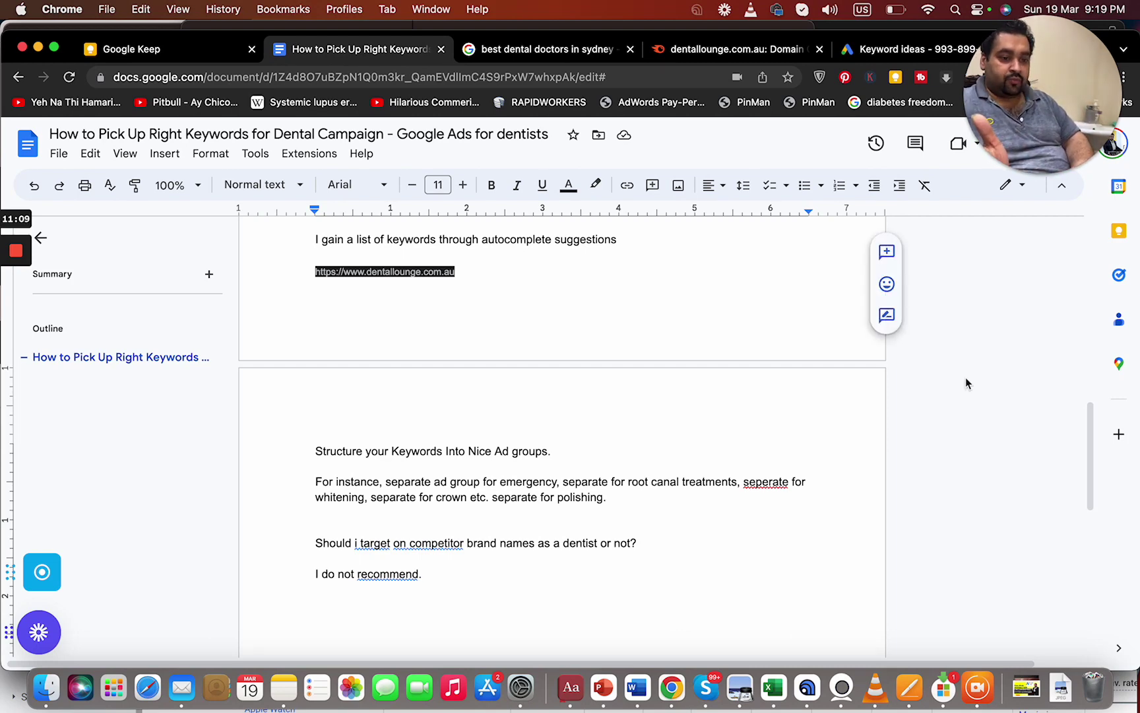
pyautogui.moveTo(1089, 498)
pyautogui.mouseDown()
pyautogui.moveTo(1090, 547)
pyautogui.moveTo(1089, 492)
pyautogui.mouseUp()
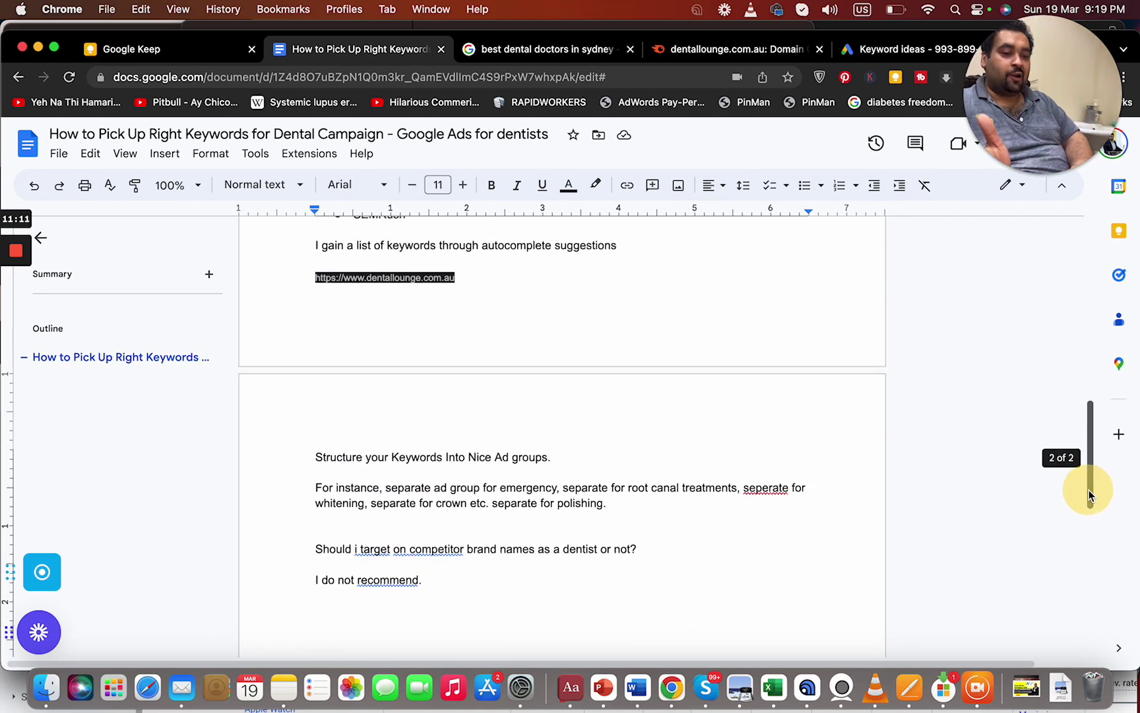
pyautogui.click(1050, 175)
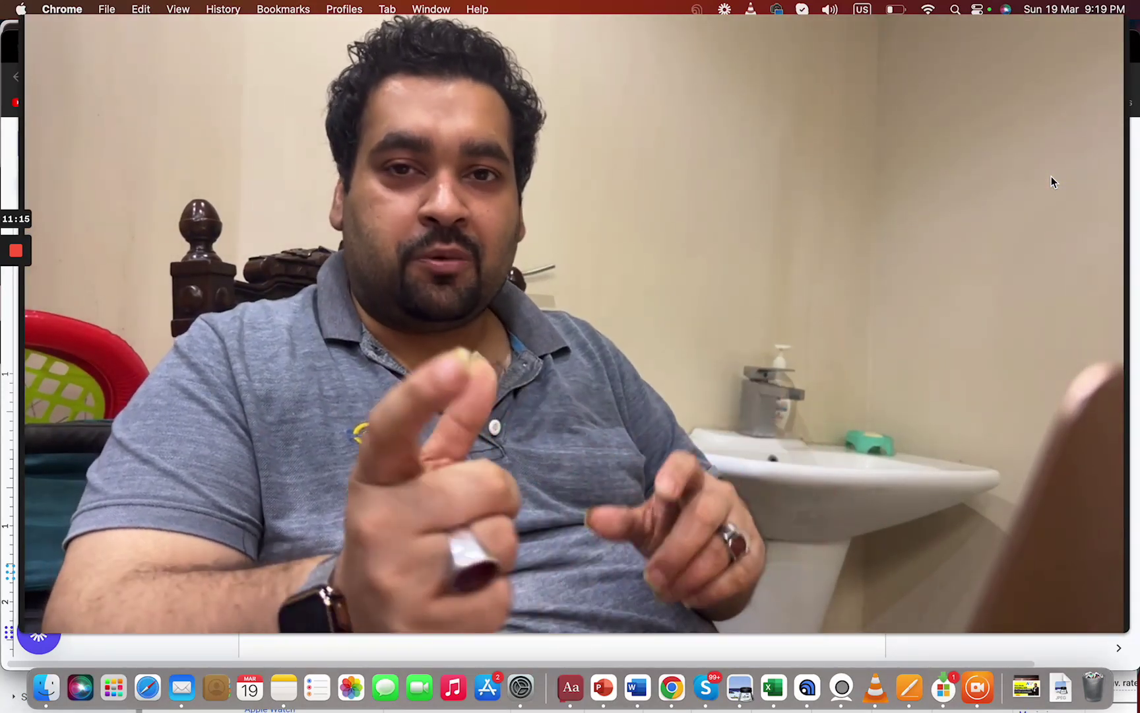